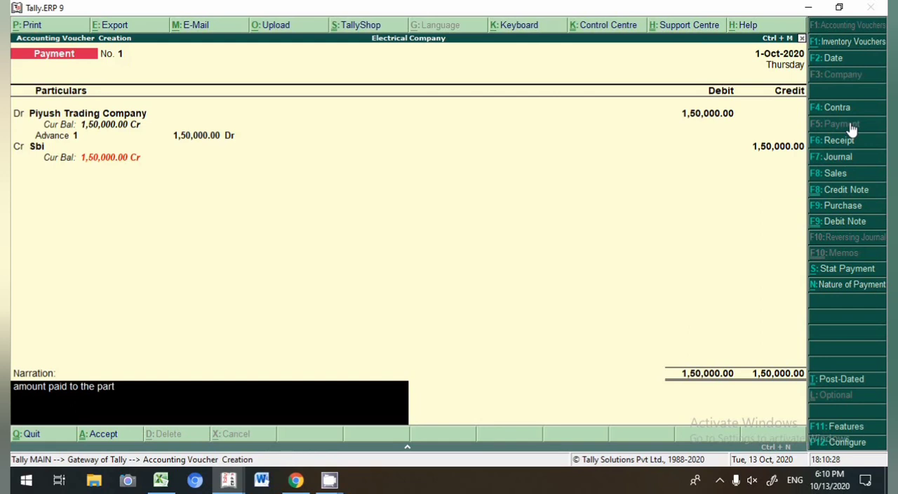
Step: Complete the narration as 'amount paid to the party as a advance' and accept the payment voucher
{"action": "type", "text": "dvance"}
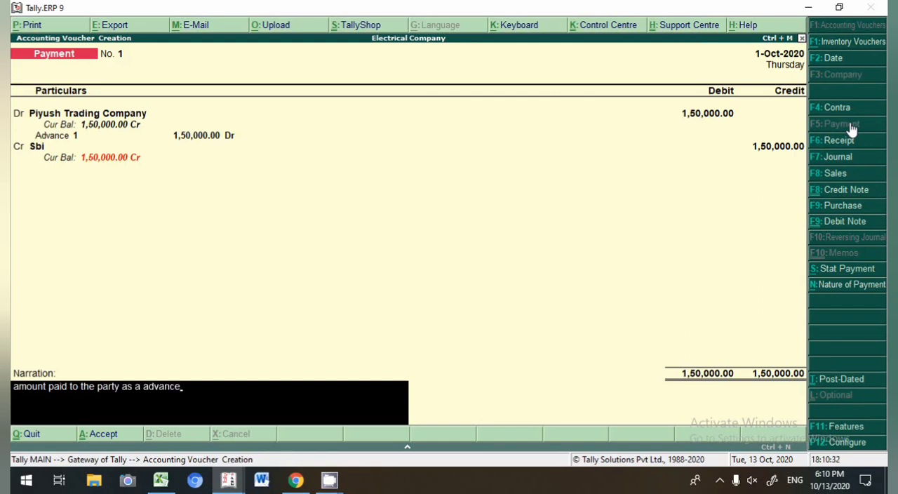
{"action": "key", "text": "Return"}
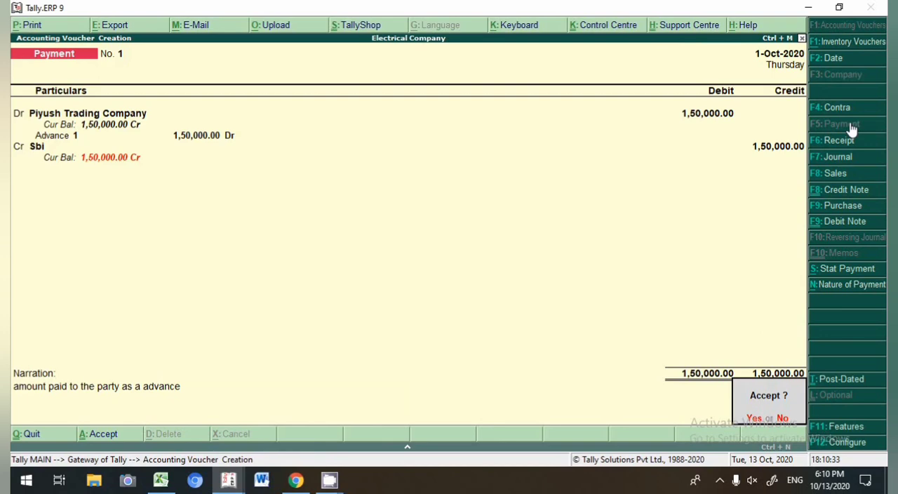
{"action": "key", "text": "Return"}
Step: Open the ledger vouchers report for Piyush Trading Company from the account books
{"action": "key", "text": "Escape"}
{"action": "key", "text": "Return"}
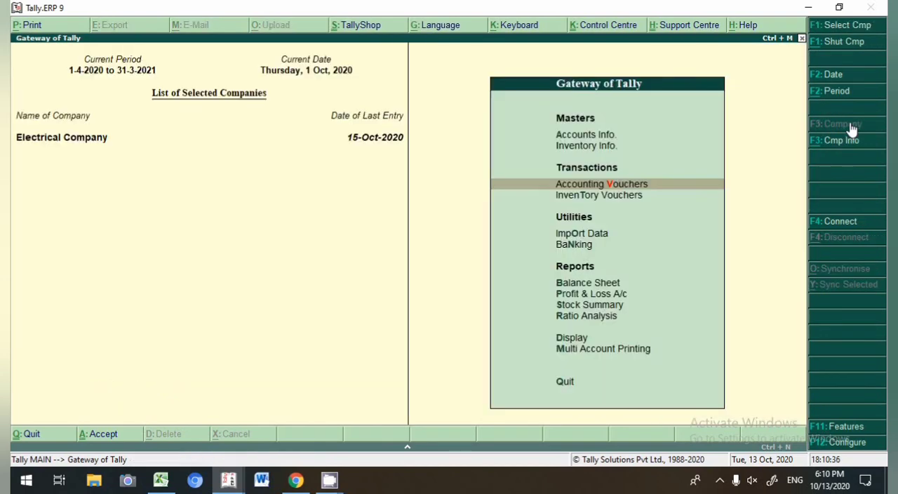
{"action": "type", "text": "da"}
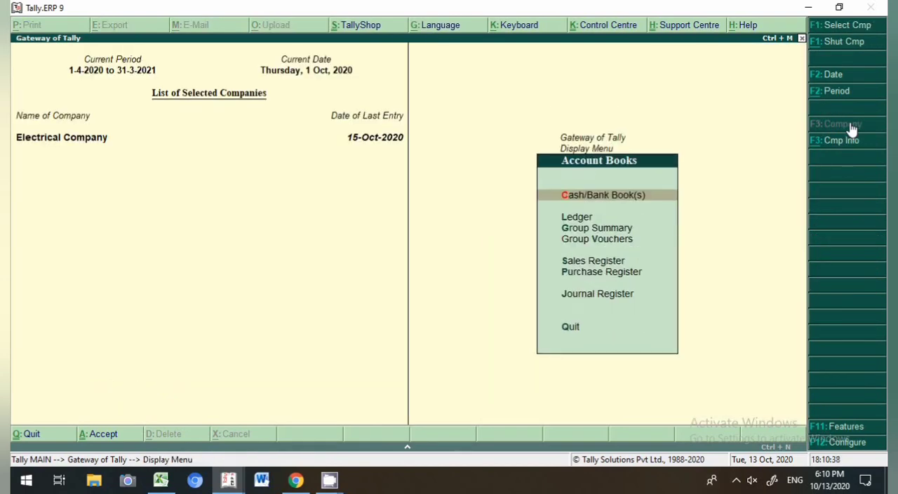
{"action": "type", "text": "lPi"}
{"action": "key", "text": "Return"}
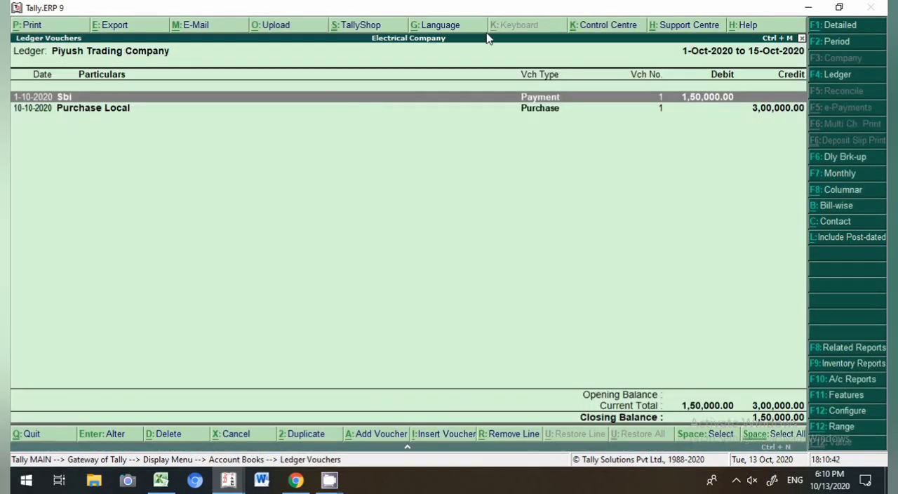
Step: Open the Purchase Local voucher from the ledger and view its bill-wise details
{"action": "left_click", "coordinate": [534, 111]}
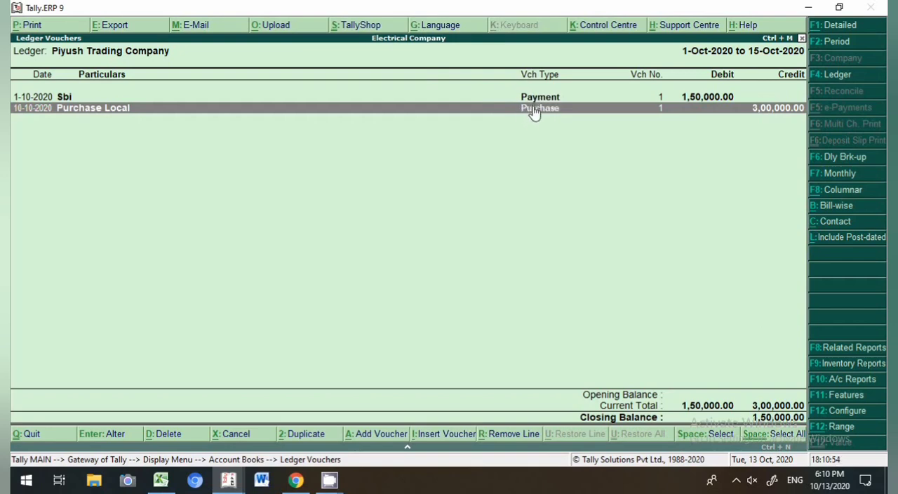
{"action": "key", "text": "Return"}
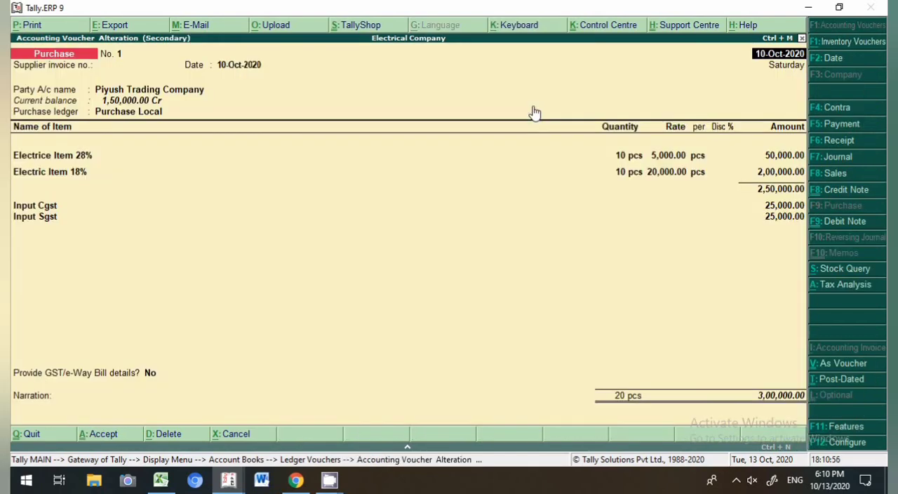
{"action": "left_click", "coordinate": [782, 397]}
{"action": "key", "text": "Return"}
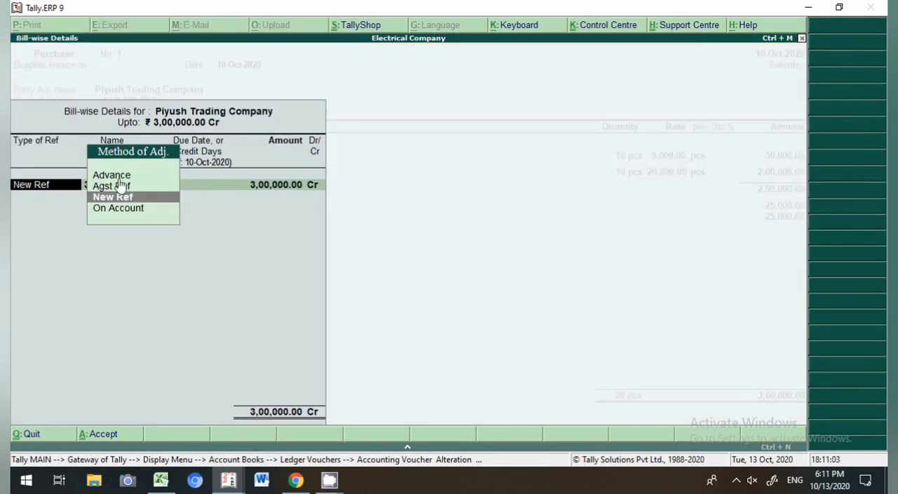
{"action": "key", "text": "Escape"}
{"action": "key", "text": "Return"}
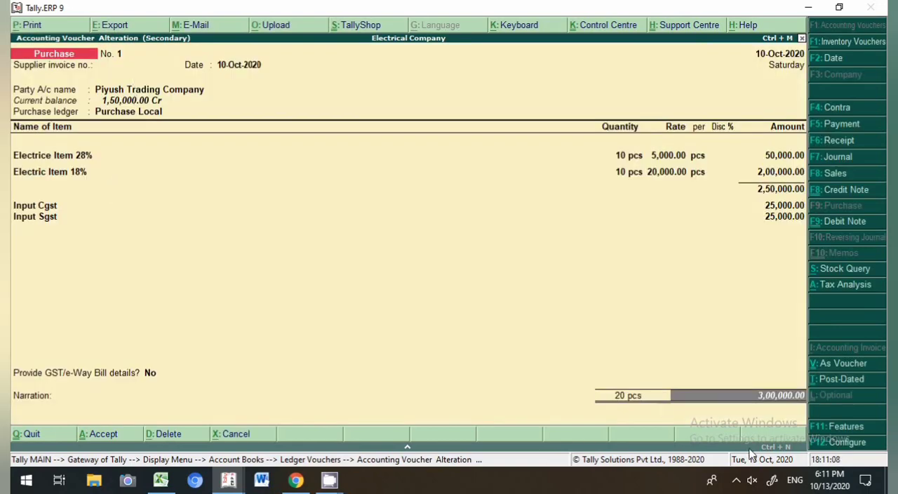
Step: Set 'Use defaults for bill allocations' to No in the purchase invoice configuration
{"action": "left_click", "coordinate": [833, 443]}
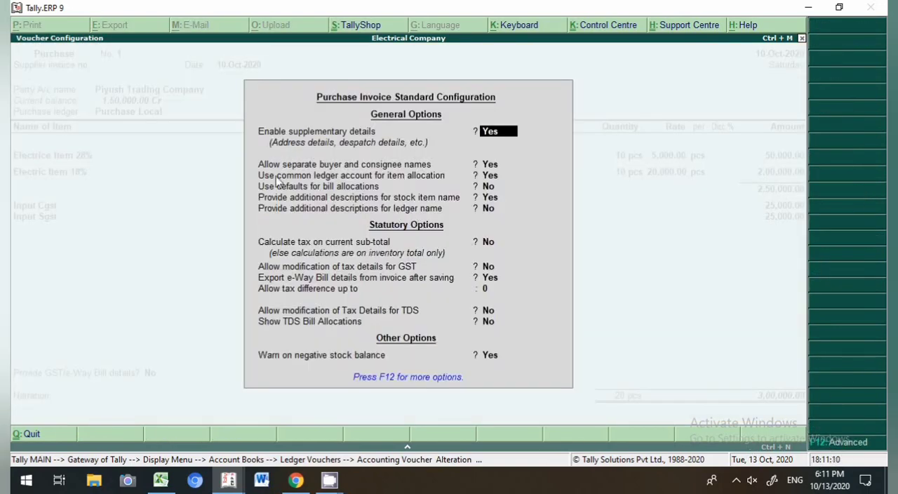
{"action": "left_click", "coordinate": [326, 190]}
{"action": "type", "text": "y"}
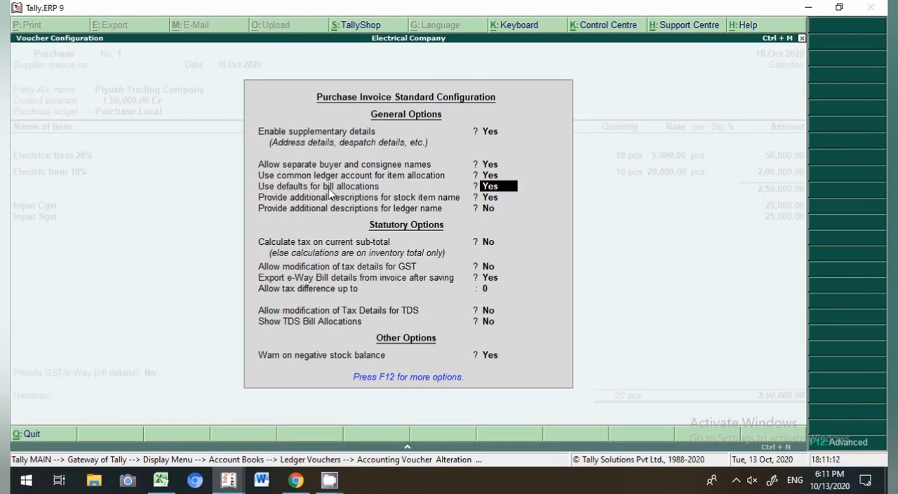
{"action": "type", "text": "n"}
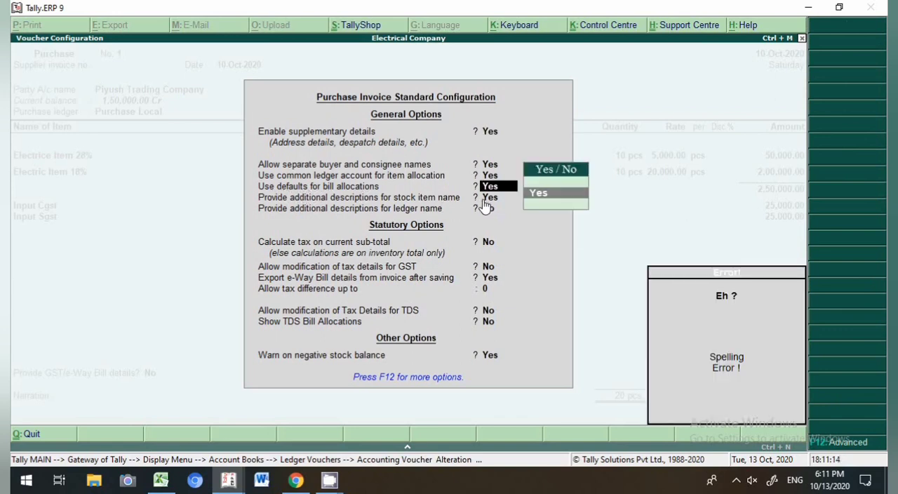
{"action": "key", "text": "BackSpace"}
{"action": "key", "text": "Return"}
{"action": "key", "text": "BackSpace"}
{"action": "type", "text": "n"}
{"action": "key", "text": "Return"}
{"action": "key", "text": "Return"}
{"action": "key", "text": "Return"}
{"action": "key", "text": "Return"}
{"action": "key", "text": "Return"}
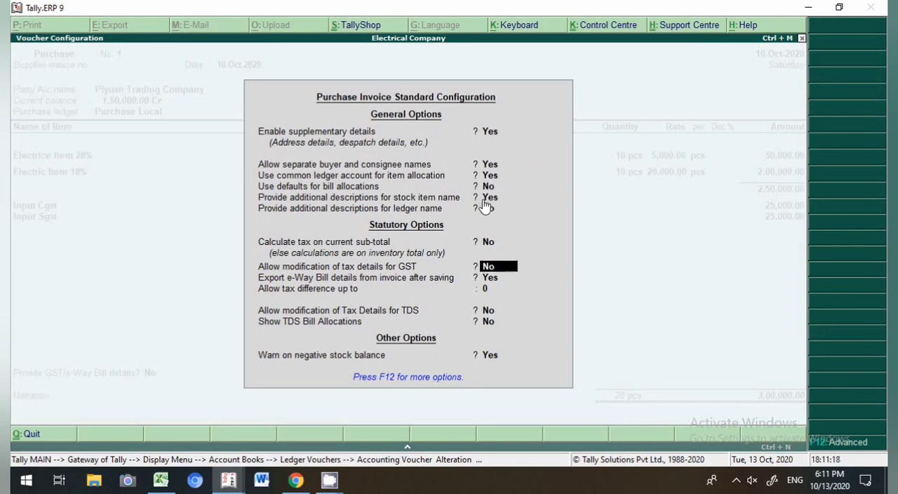
{"action": "key", "text": "Return"}
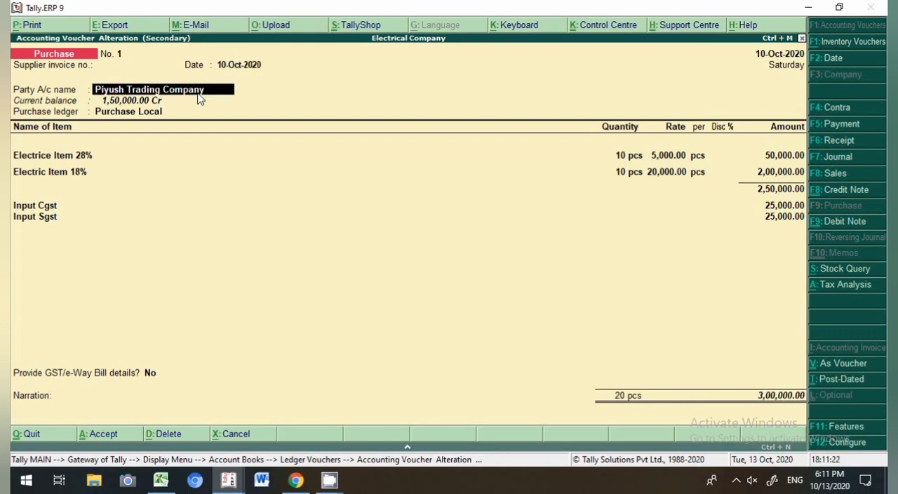
Step: Open the Piyush Trading Company ledger alteration from the party field and quit without changes
{"action": "key", "text": "ctrl+Return"}
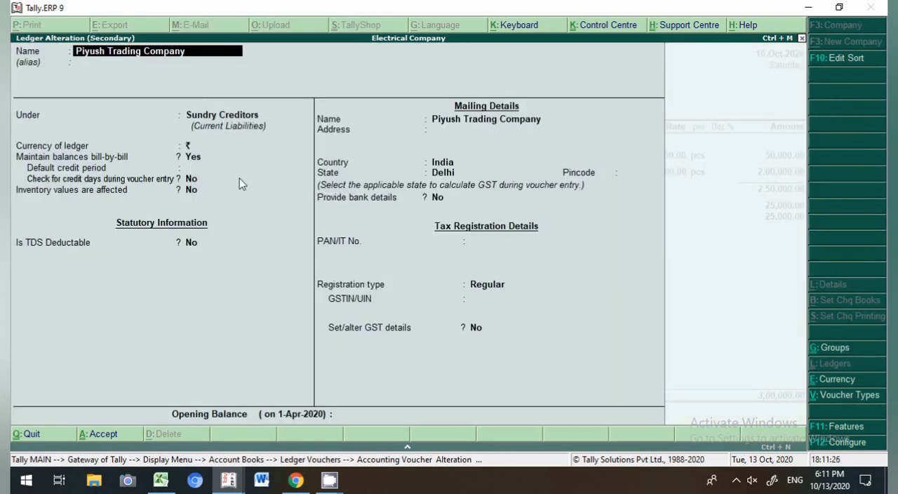
{"action": "key", "text": "Escape"}
{"action": "key", "text": "y"}
{"action": "key", "text": "Return"}
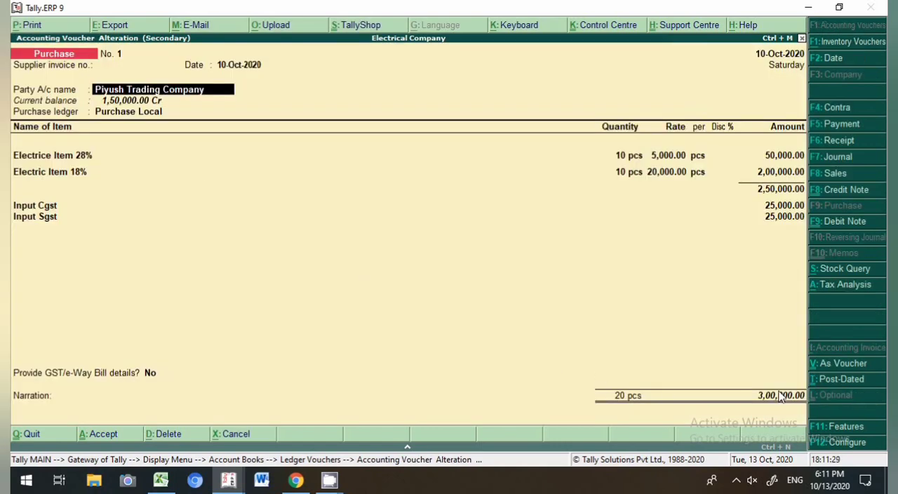
Step: In the bill-wise details, adjust 1,50,000 as Agst Ref against pending bill 1
{"action": "key", "text": "Return"}
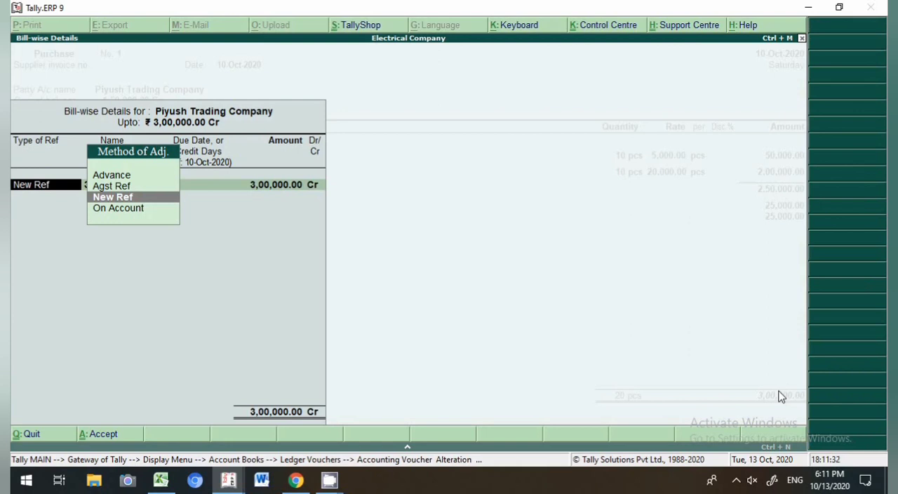
{"action": "key", "text": "Up"}
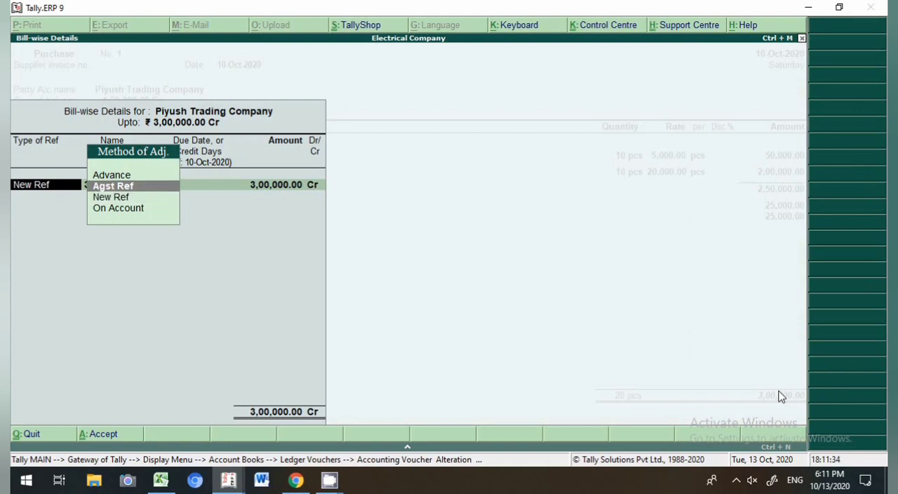
{"action": "key", "text": "Return"}
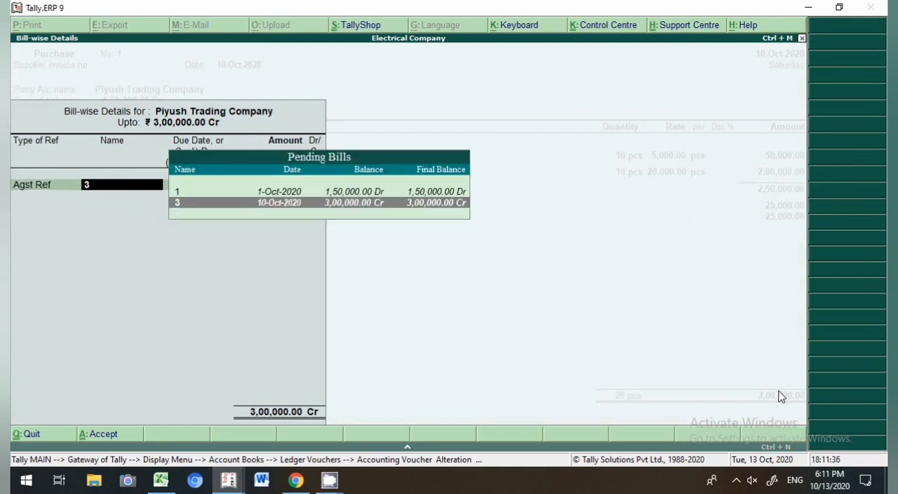
{"action": "key", "text": "Up"}
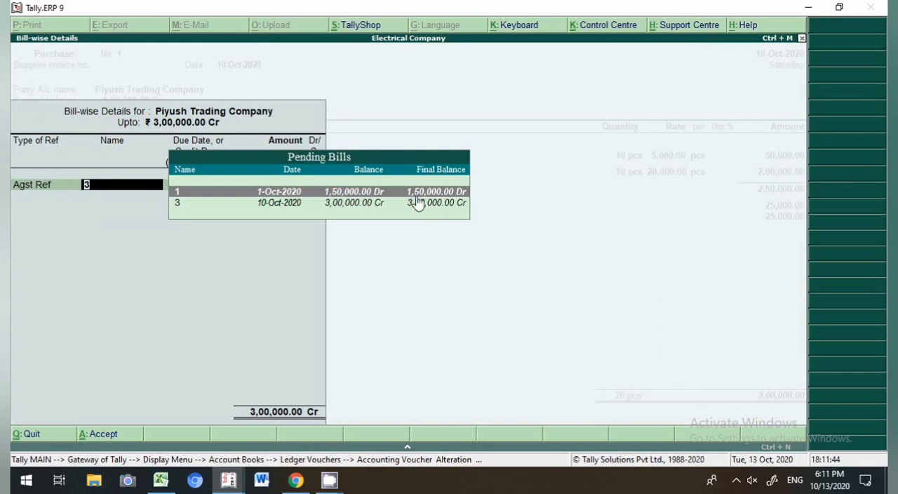
{"action": "key", "text": "Return"}
{"action": "type", "text": "1,50,000"}
{"action": "key", "text": "Return"}
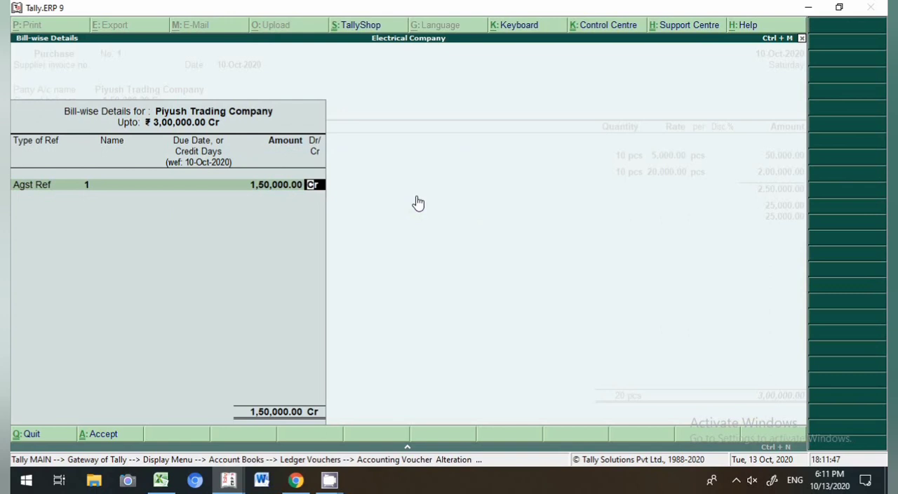
Step: Allocate the remaining 1,50,000 as New Ref 1 and save the altered purchase voucher
{"action": "key", "text": "Return"}
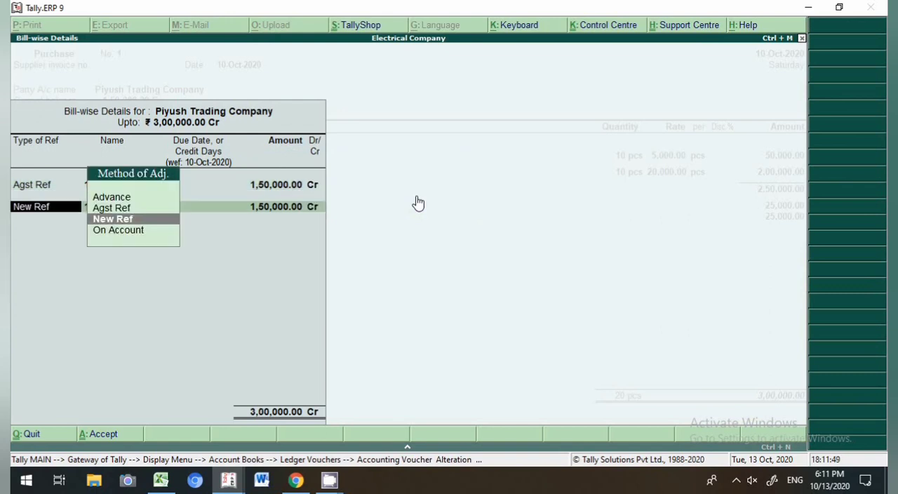
{"action": "key", "text": "Return"}
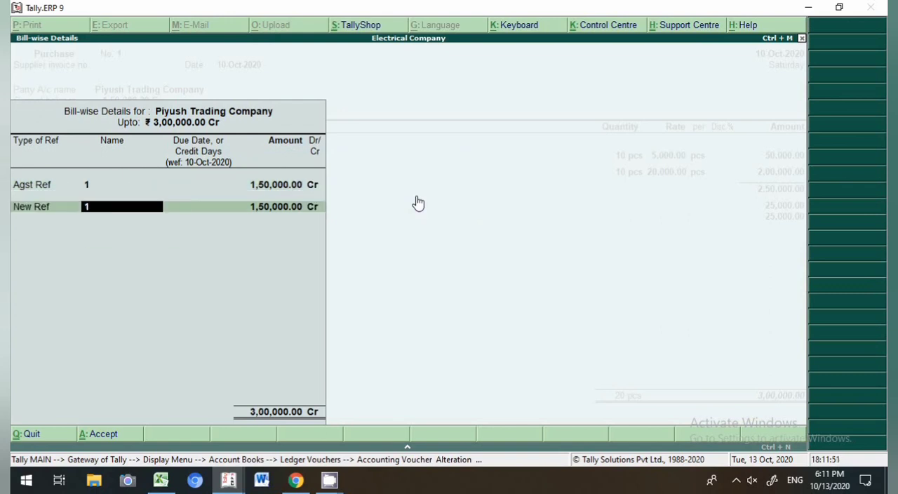
{"action": "key", "text": "Return"}
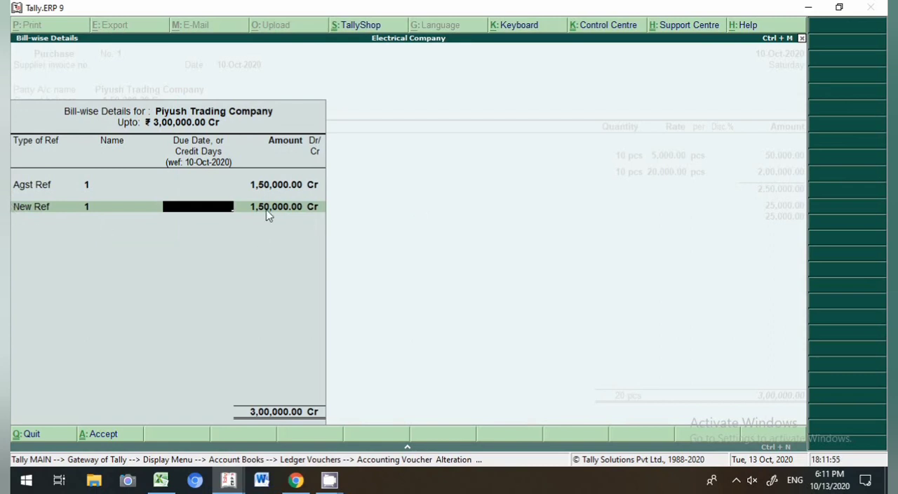
{"action": "key", "text": "Return"}
{"action": "key", "text": "Return"}
{"action": "key", "text": "Return"}
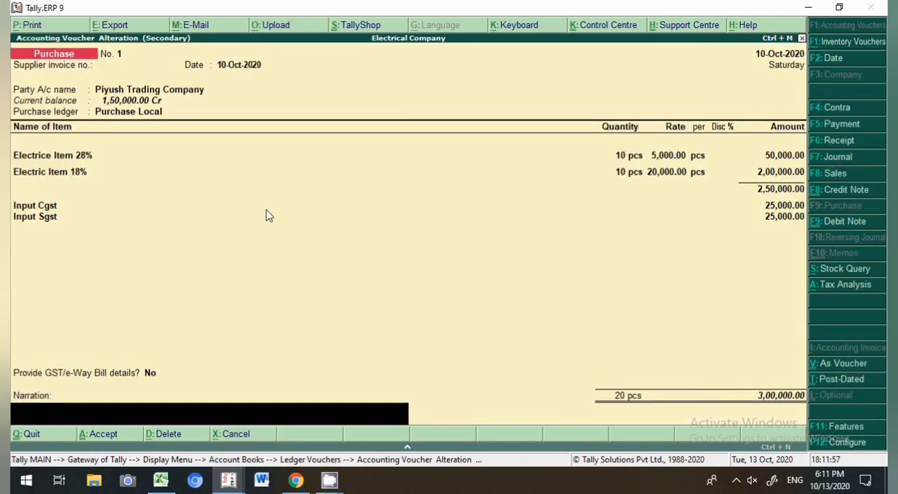
{"action": "key", "text": "Return"}
{"action": "key", "text": "Return"}
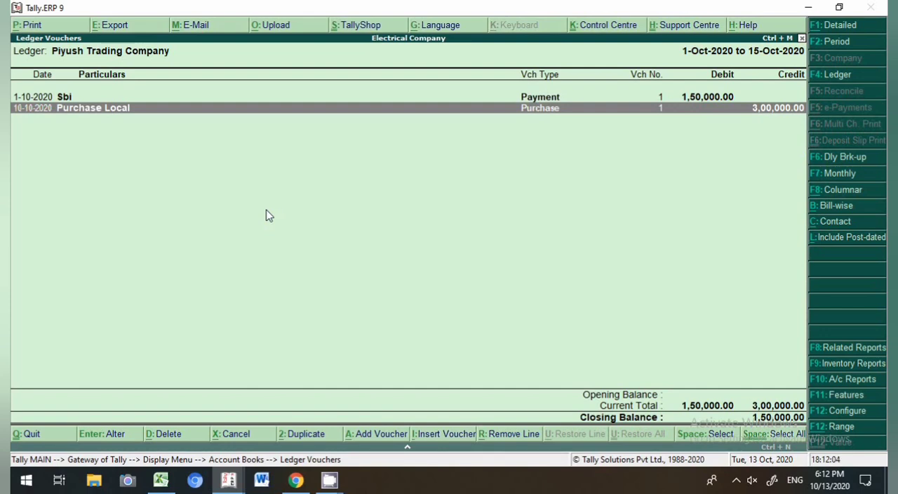
Step: Start a new payment voucher dated 25-10-2020
{"action": "key", "text": "alt+a"}
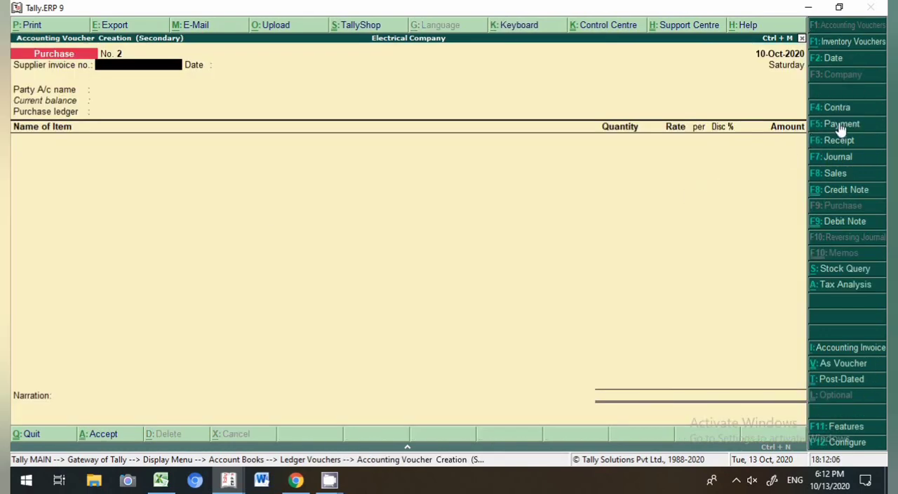
{"action": "key", "text": "F5"}
{"action": "key", "text": "F2"}
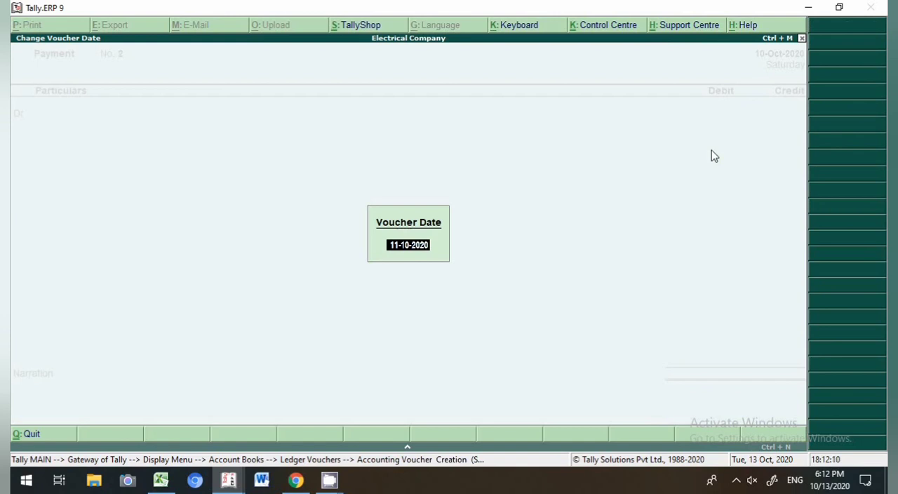
{"action": "type", "text": "25.10"}
{"action": "key", "text": "Return"}
Step: Debit Piyush Trading Company with 1,50,000 in the payment voucher
{"action": "type", "text": "Pi"}
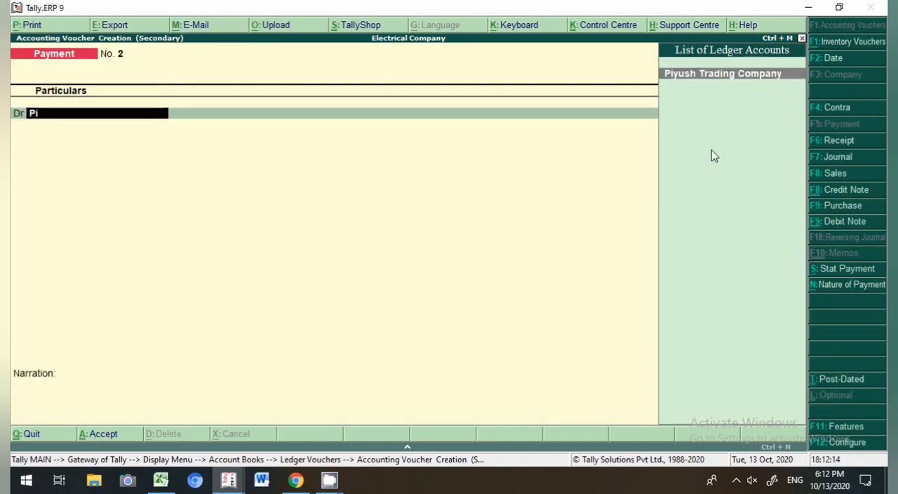
{"action": "key", "text": "Return"}
{"action": "type", "text": "1,50,000"}
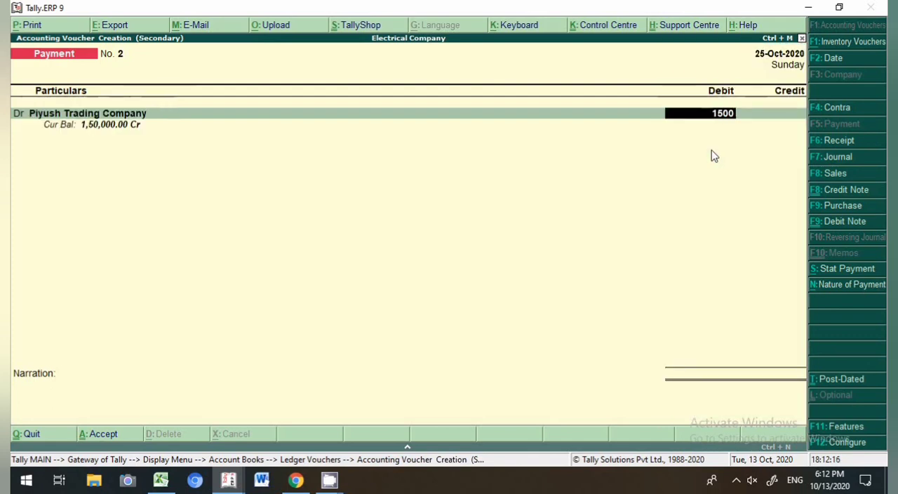
{"action": "key", "text": "Return"}
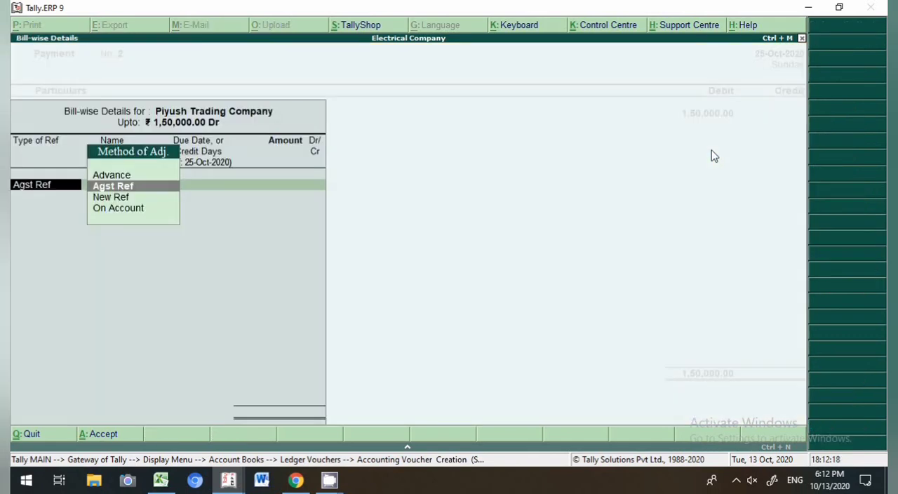
Step: In the payment's bill-wise details, adjust the 1,50,000 as Agst Ref against pending bill 1
{"action": "key", "text": "Return"}
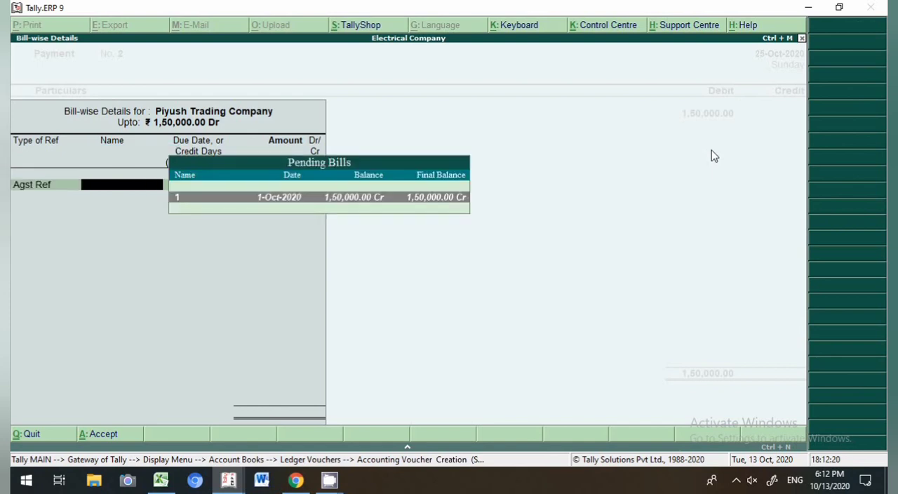
{"action": "key", "text": "BackSpace"}
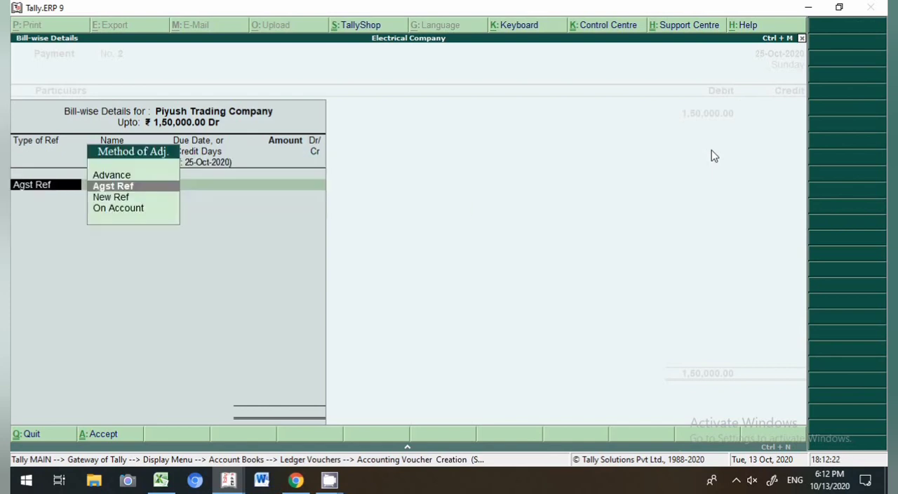
{"action": "key", "text": "Down"}
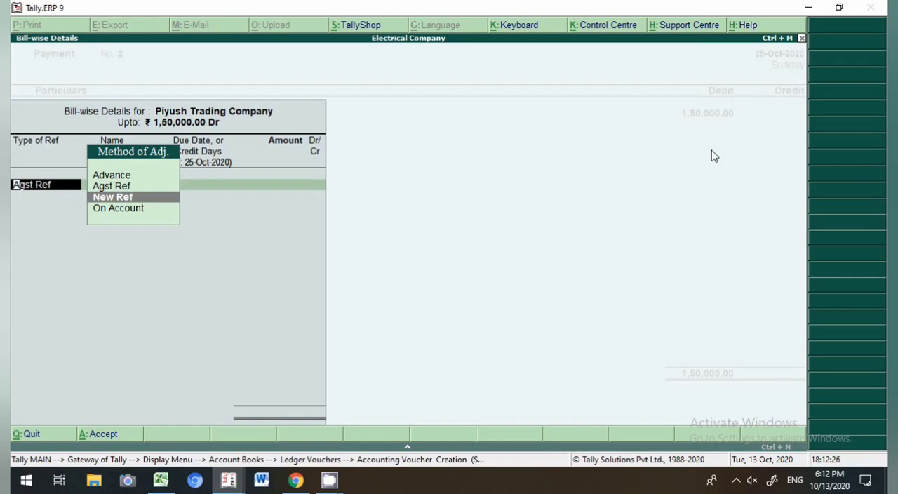
{"action": "key", "text": "Return"}
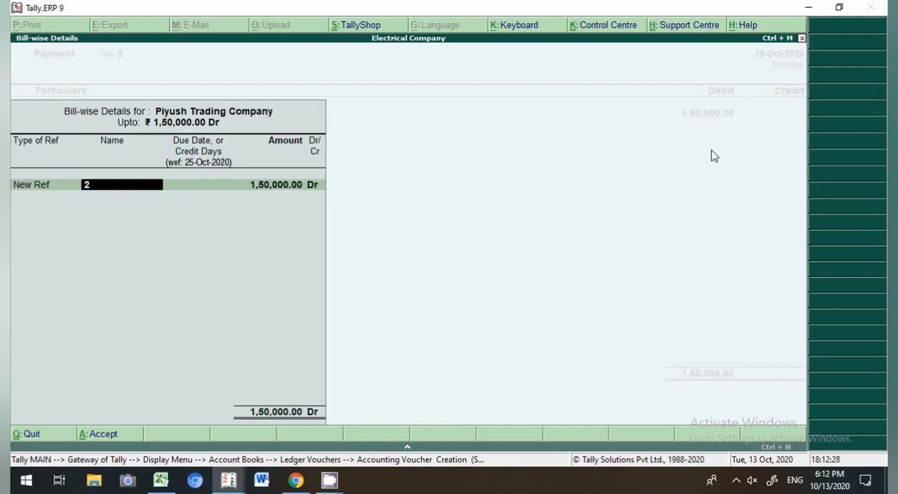
{"action": "key", "text": "BackSpace"}
{"action": "key", "text": "Up"}
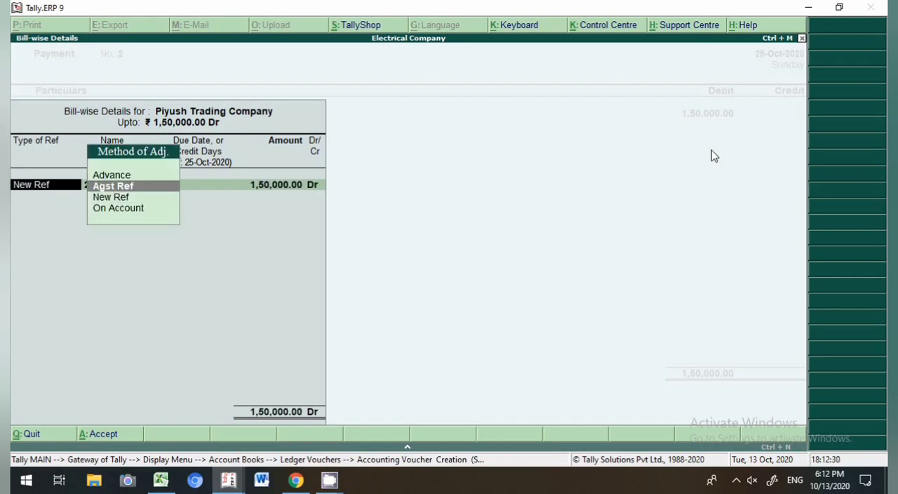
{"action": "key", "text": "Return"}
{"action": "key", "text": "Up"}
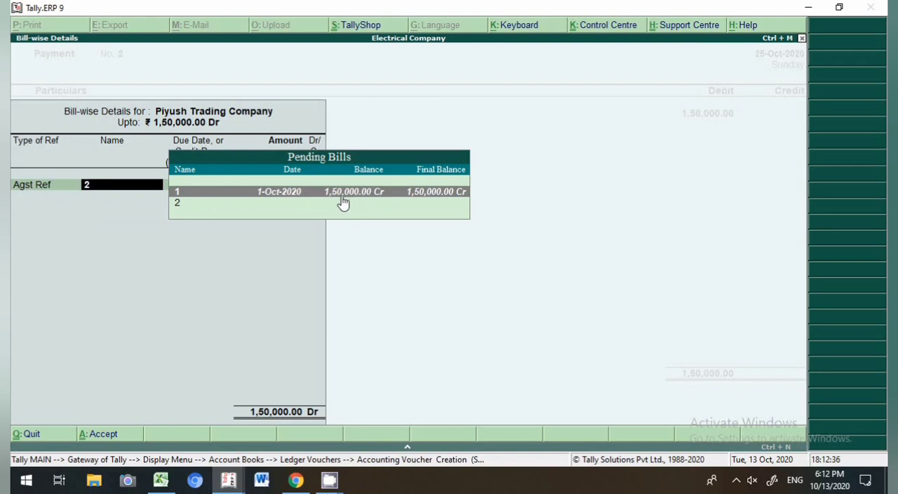
{"action": "key", "text": "Return"}
{"action": "key", "text": "Return"}
{"action": "key", "text": "Return"}
{"action": "key", "text": "Return"}
{"action": "key", "text": "Return"}
{"action": "key", "text": "Return"}
{"action": "key", "text": "Return"}
{"action": "key", "text": "Return"}
Step: Credit SBI with 1,50,000, enter cheque instrument number 13654 and save the payment voucher
{"action": "type", "text": "1365"}
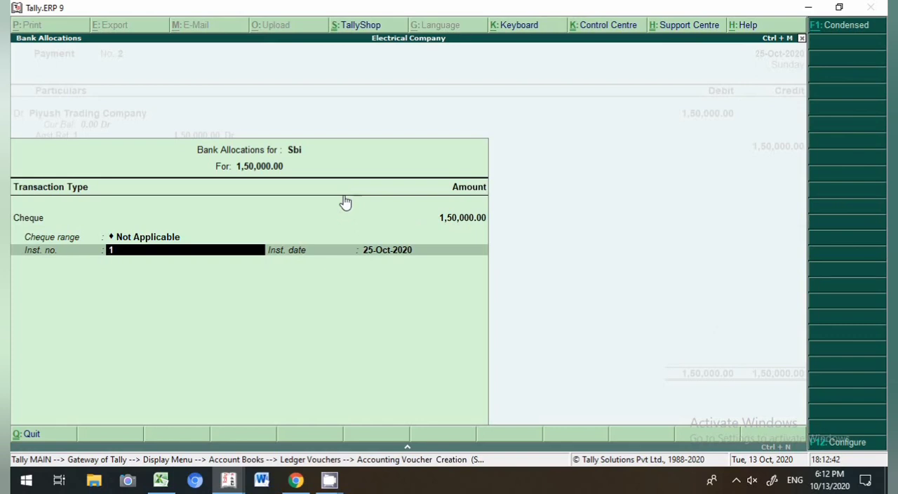
{"action": "key", "text": "Return"}
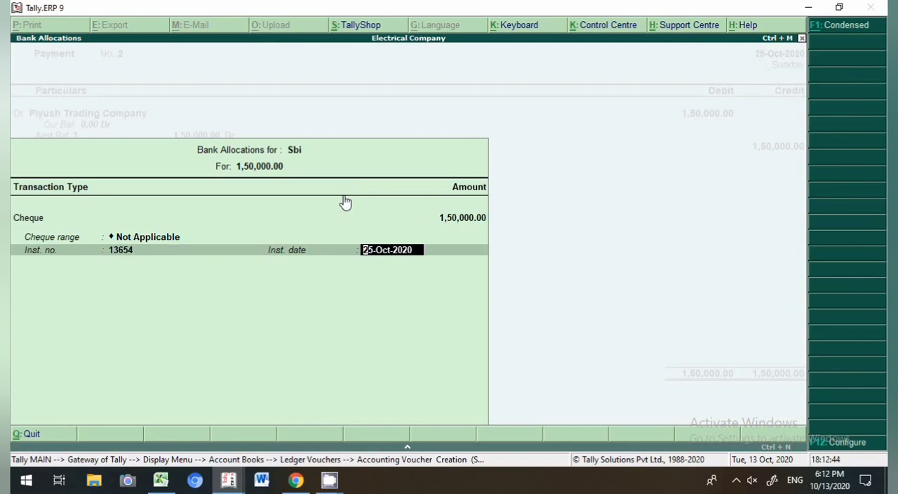
{"action": "key", "text": "Return"}
{"action": "key", "text": "Return"}
{"action": "key", "text": "Return"}
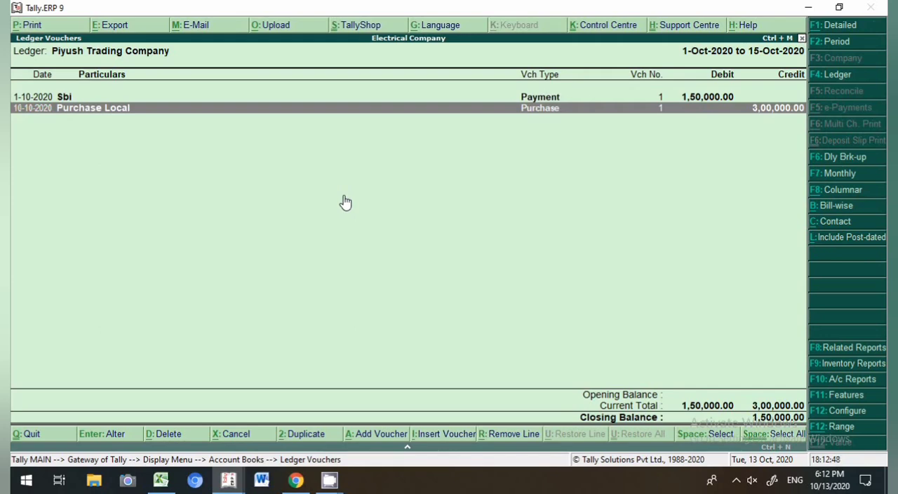
Step: Change the ledger report period to 1-Apr-2020 to 25-Oct-2020
{"action": "key", "text": "F2"}
{"action": "key", "text": "BackSpace"}
{"action": "key", "text": "Return"}
{"action": "key", "text": "BackSpace"}
{"action": "key", "text": "Return"}
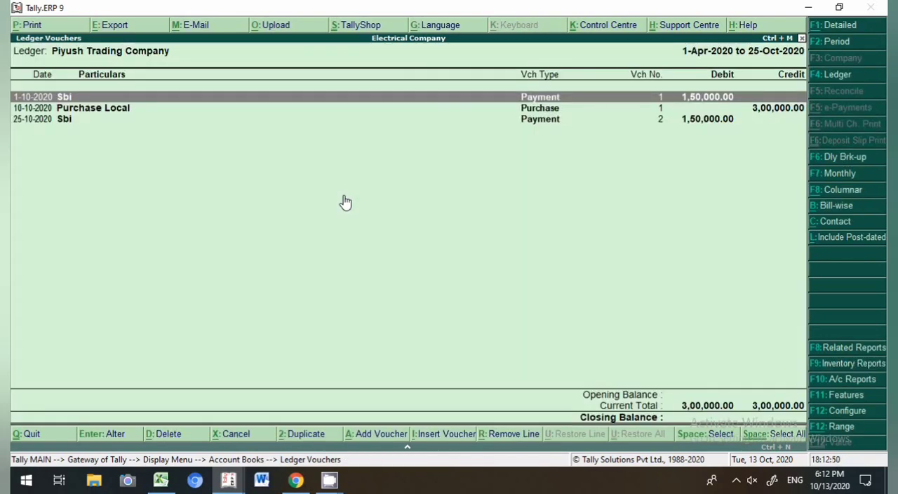
Step: Open the first and second payment vouchers from the ledger report to review their bill references
{"action": "key", "text": "Down"}
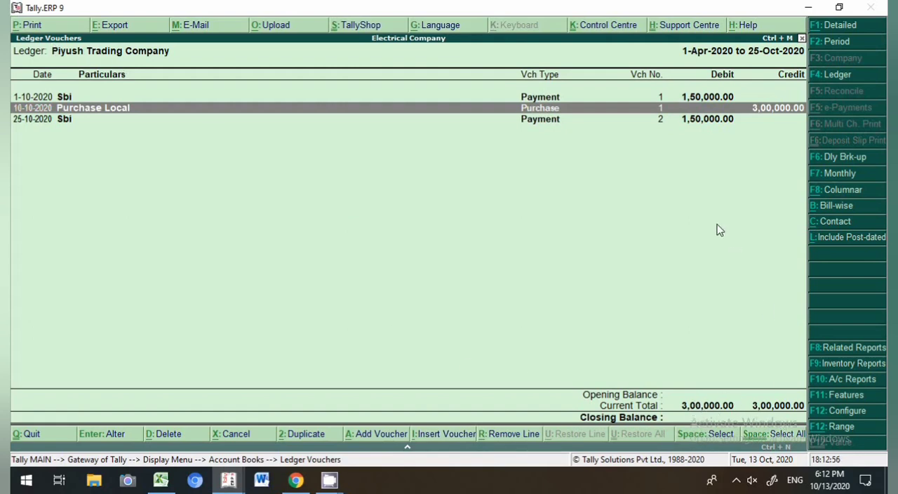
{"action": "double_click", "coordinate": [544, 99]}
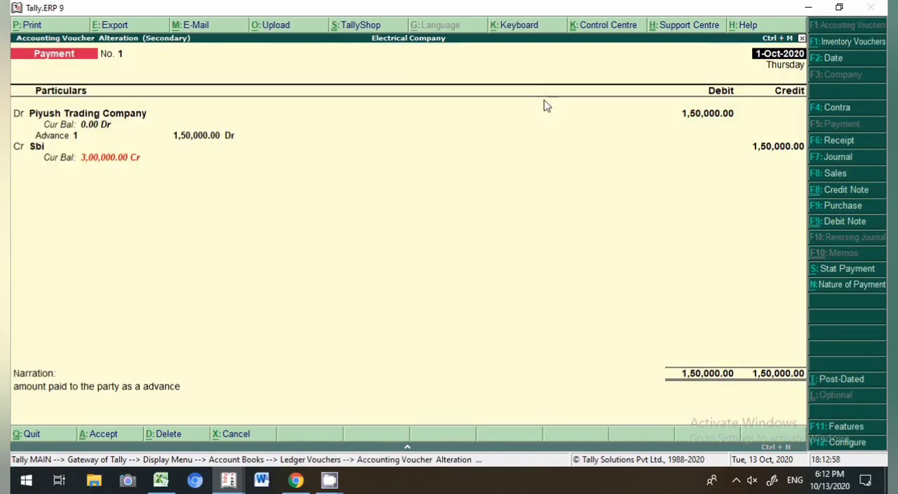
{"action": "key", "text": "Escape"}
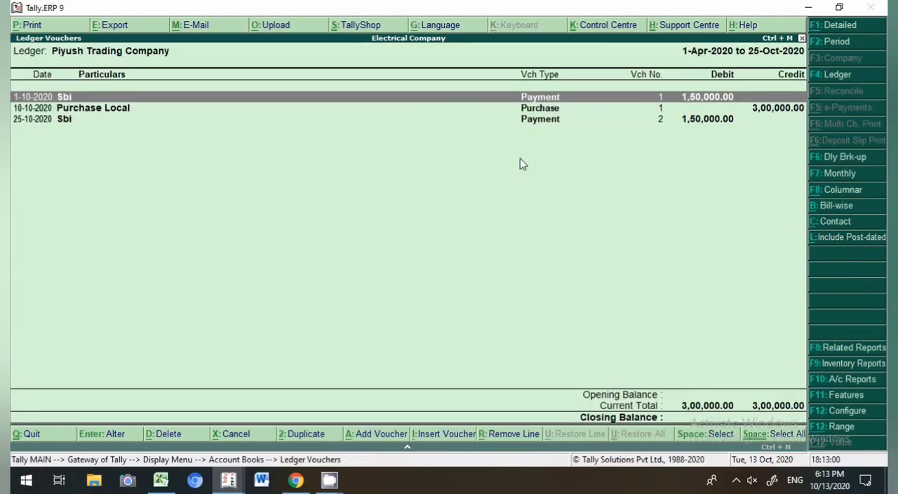
{"action": "double_click", "coordinate": [539, 121]}
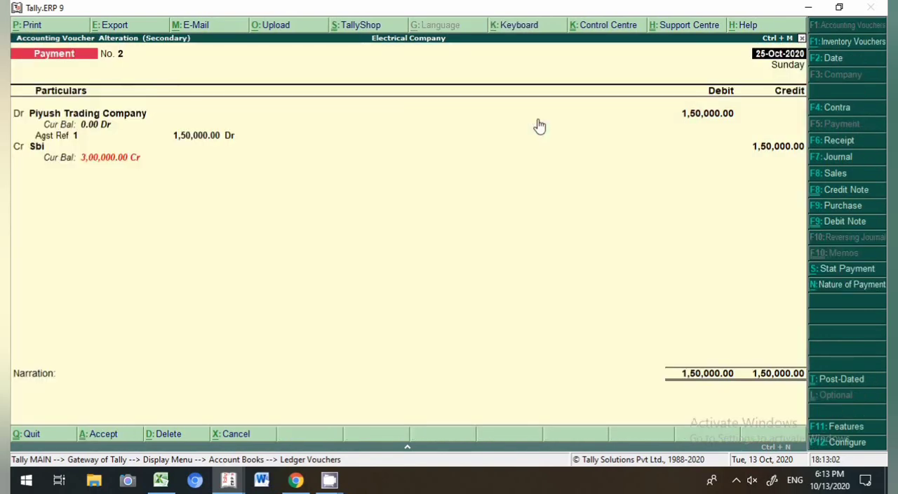
{"action": "key", "text": "Escape"}
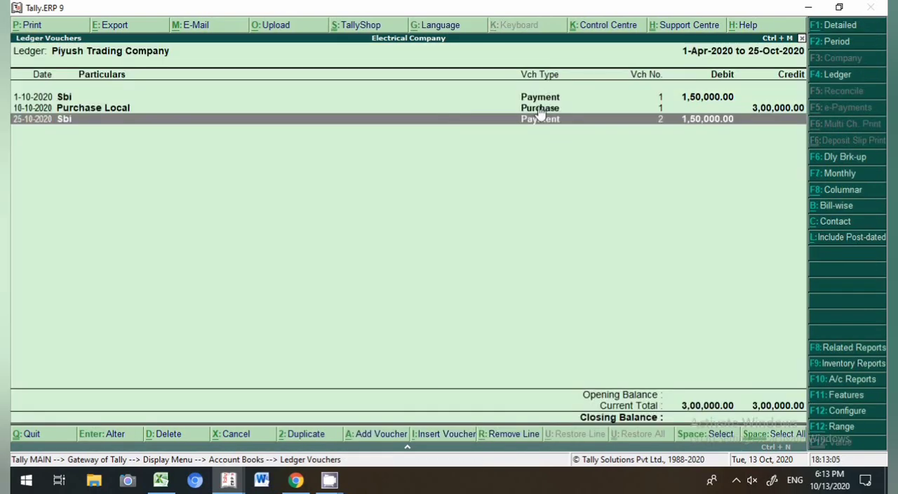
Step: Mark both payment entries in the party's ledger report
{"action": "key", "text": "Up"}
{"action": "key", "text": "Up"}
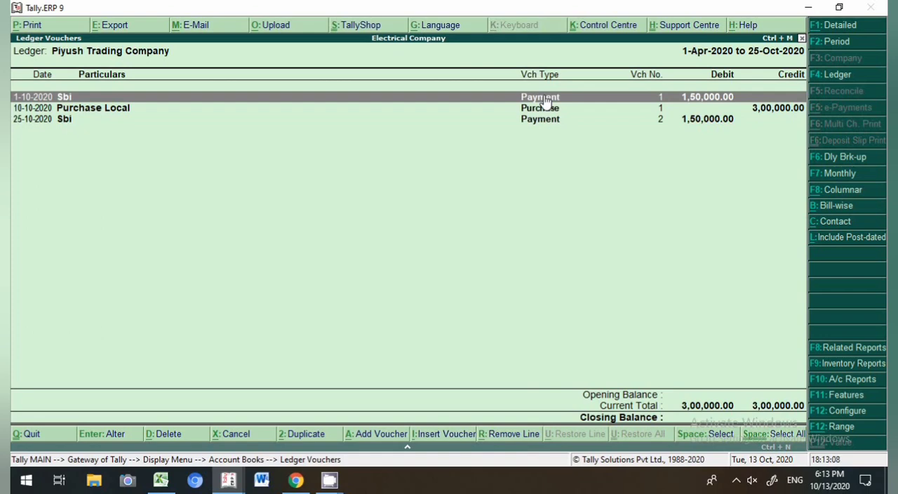
{"action": "key", "text": "space"}
{"action": "key", "text": "Down"}
{"action": "key", "text": "Down"}
{"action": "key", "text": "space"}
{"action": "key", "text": "Up"}
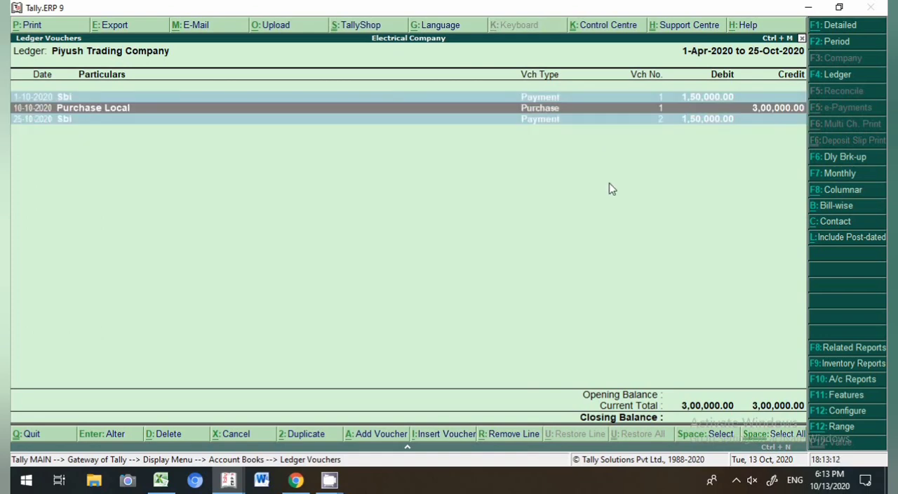
{"action": "key", "text": "Up"}
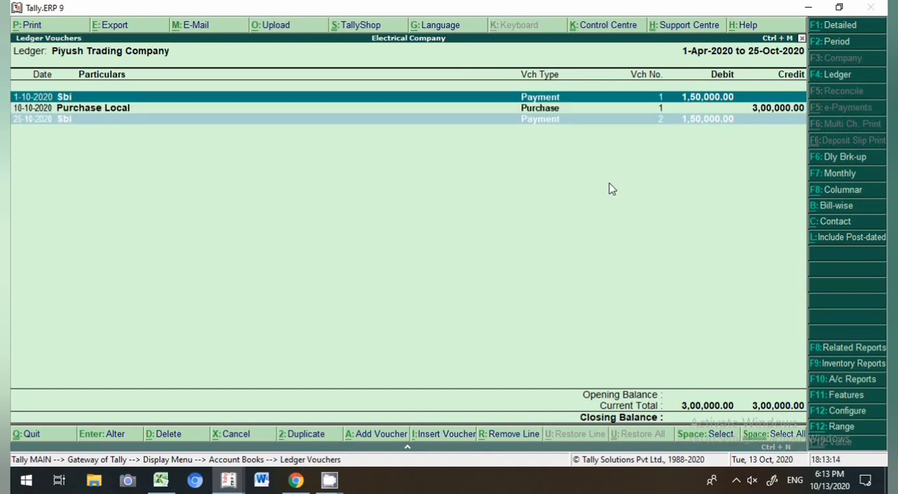
{"action": "key", "text": "Down"}
{"action": "key", "text": "Down"}
Step: Return to the gateway and start a new payment voucher dated 3-Oct-2020
{"action": "key", "text": "Escape"}
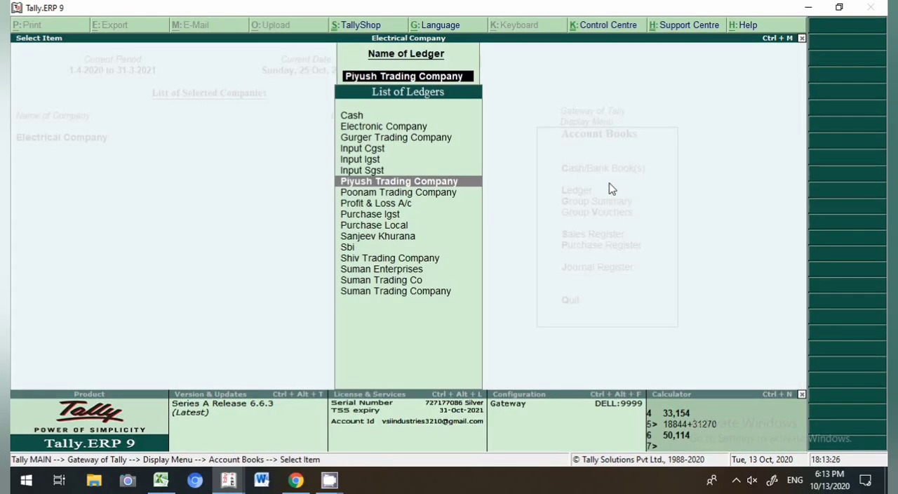
{"action": "key", "text": "Escape"}
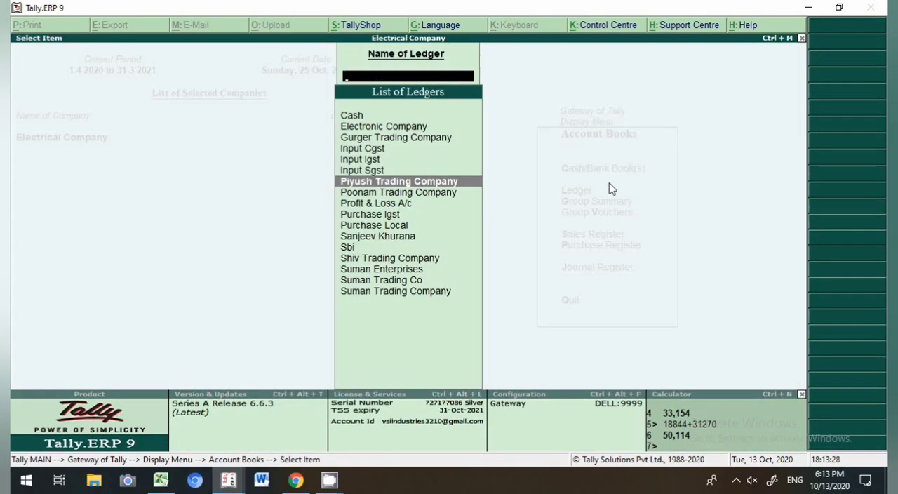
{"action": "key", "text": "Escape"}
{"action": "key", "text": "Escape"}
{"action": "key", "text": "Escape"}
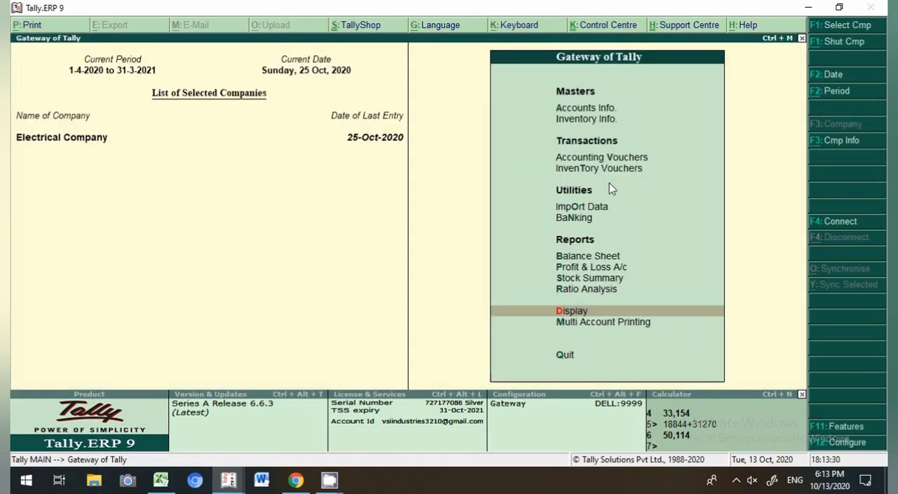
{"action": "key", "text": "v"}
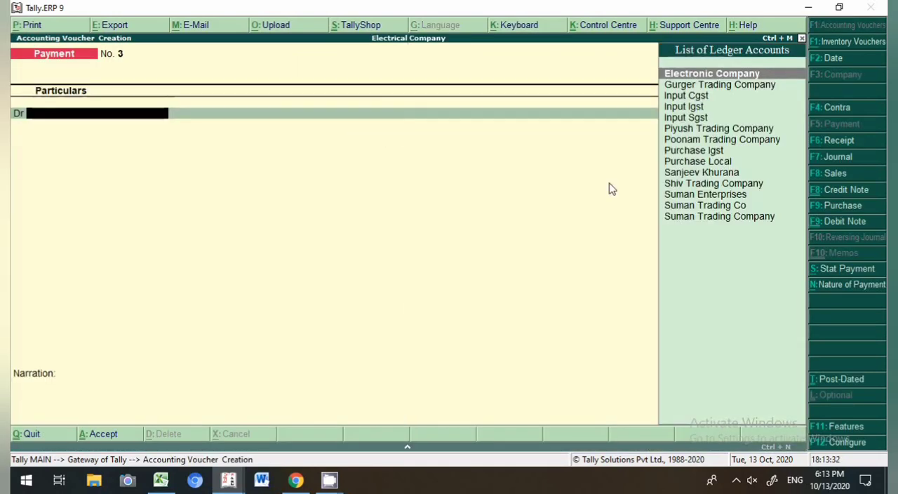
{"action": "key", "text": "F2"}
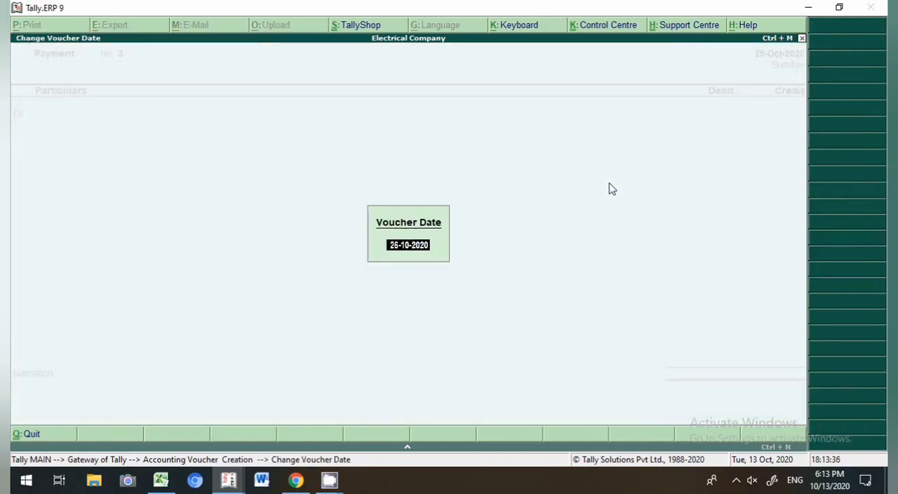
{"action": "type", "text": "3.0"}
{"action": "key", "text": "BackSpace"}
{"action": "key", "text": "BackSpace"}
{"action": "type", "text": ".10"}
{"action": "key", "text": "Return"}
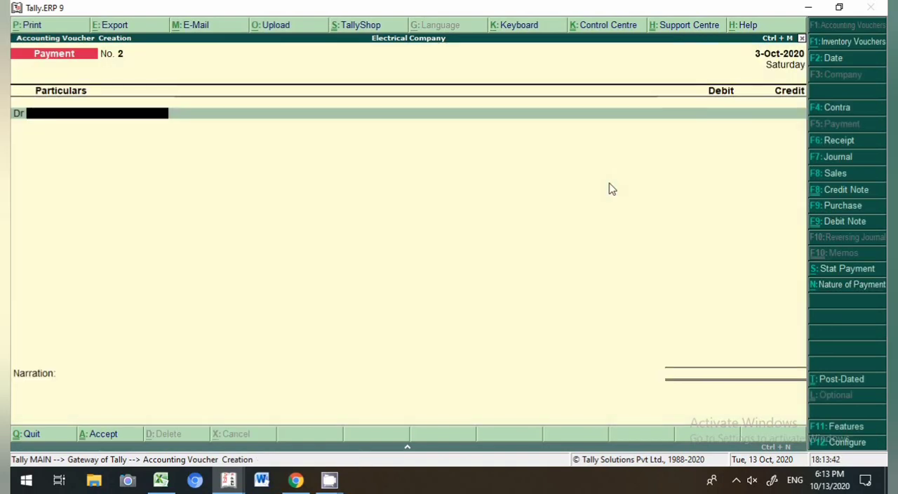
Step: Debit the individual party's ledger (starting with 'Sa') with 2,00,000 in the payment voucher
{"action": "type", "text": "Sa"}
{"action": "key", "text": "Return"}
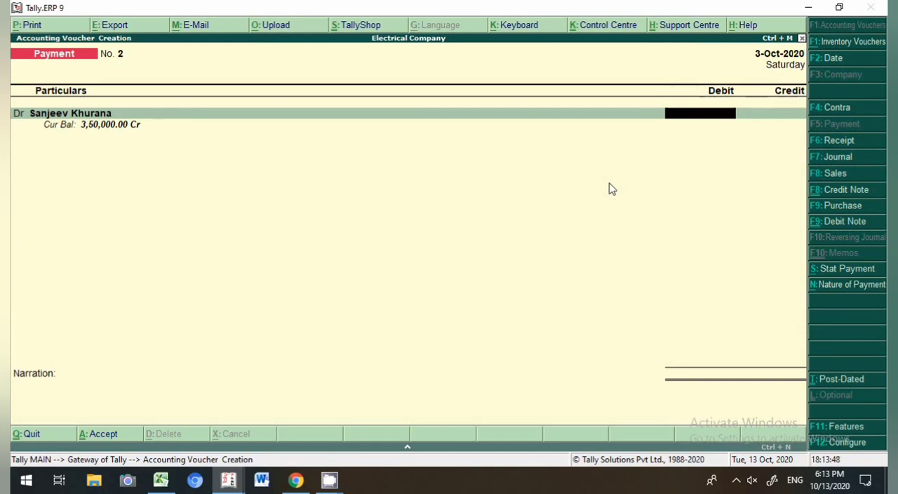
{"action": "type", "text": "2,00,000.0"}
{"action": "key", "text": "Return"}
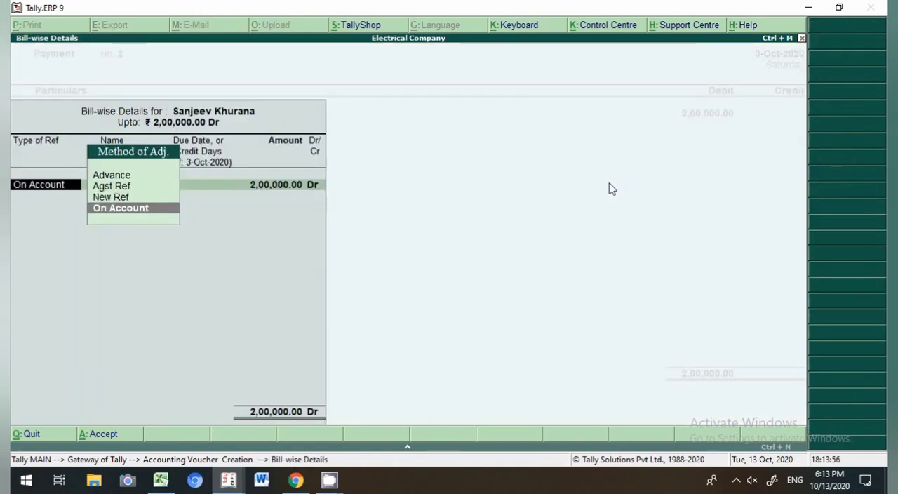
Step: Allocate the 2,00,000 as an Advance reference 2 and credit SBI
{"action": "key", "text": "Up"}
{"action": "key", "text": "Up"}
{"action": "key", "text": "Up"}
{"action": "key", "text": "Return"}
{"action": "key", "text": "Return"}
{"action": "key", "text": "Return"}
Step: Set the SBI bank allocation for 2,00,000 to an e-Fund Transfer and accept it
{"action": "key", "text": "Return"}
{"action": "key", "text": "Return"}
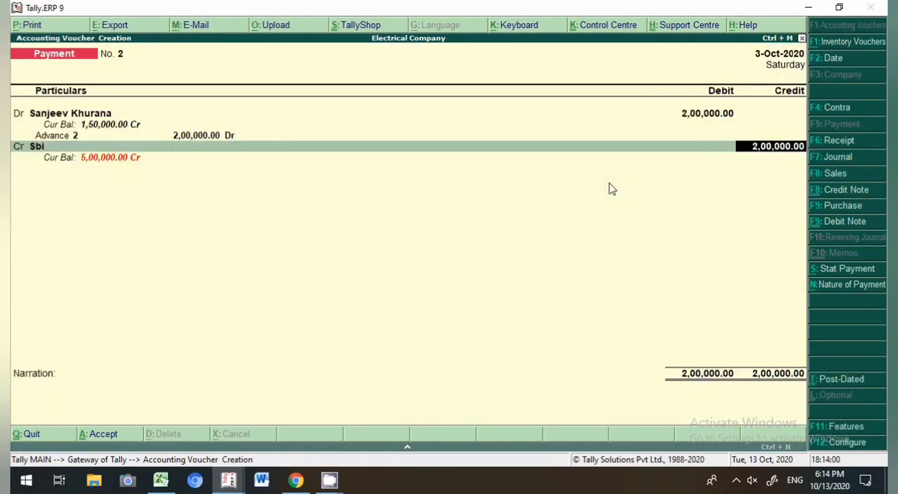
{"action": "key", "text": "Return"}
{"action": "key", "text": "Return"}
{"action": "key", "text": "Return"}
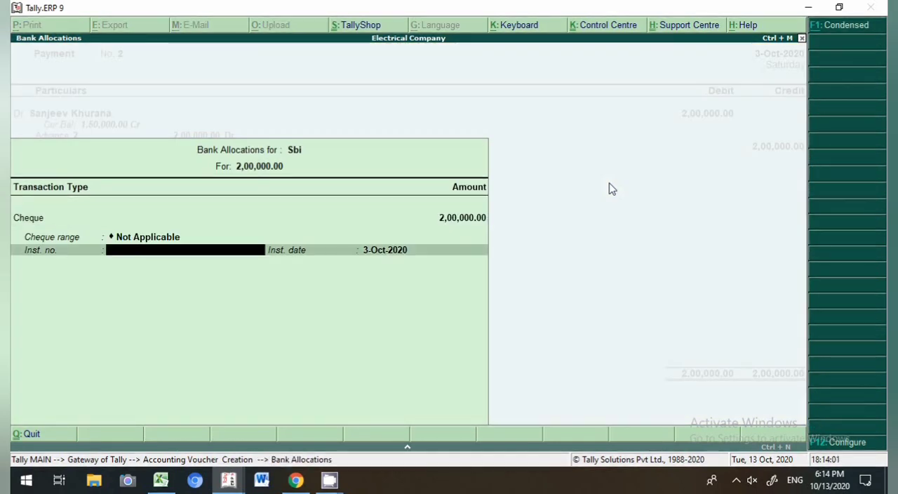
{"action": "key", "text": "BackSpace"}
{"action": "key", "text": "Down"}
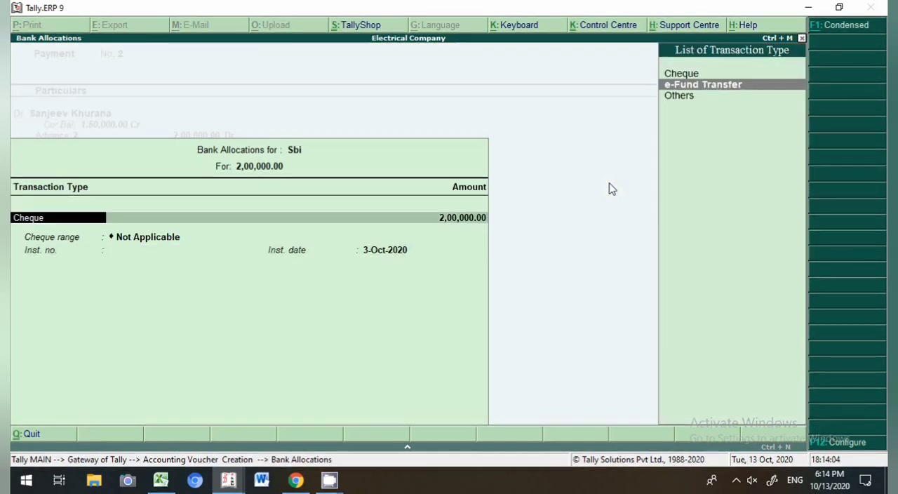
{"action": "key", "text": "Return"}
{"action": "key", "text": "Return"}
{"action": "key", "text": "Return"}
{"action": "key", "text": "Return"}
{"action": "key", "text": "Return"}
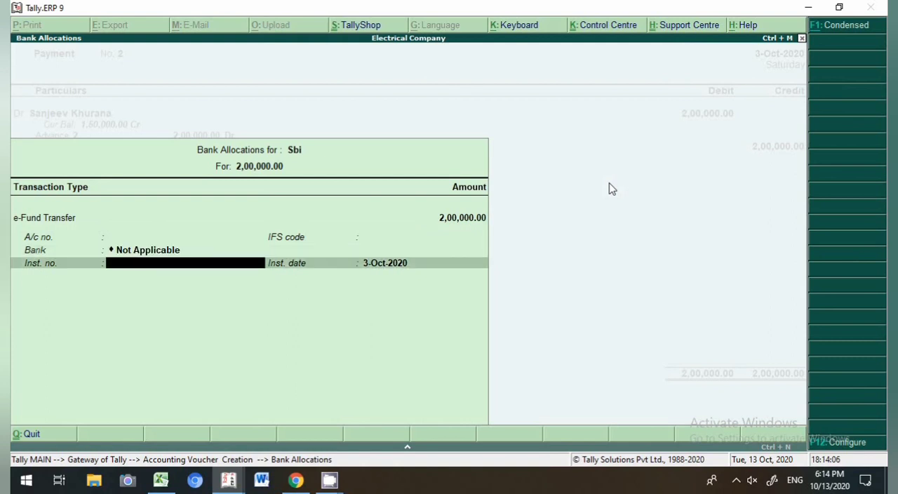
{"action": "key", "text": "Return"}
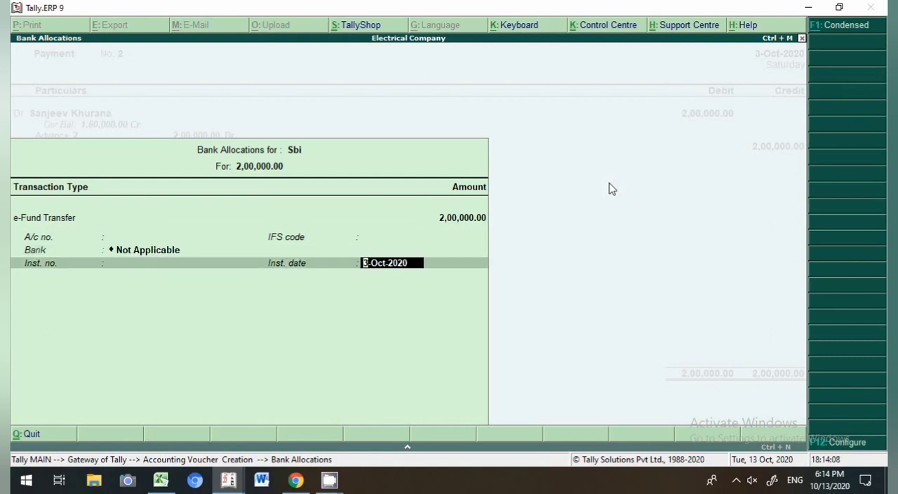
{"action": "key", "text": "Return"}
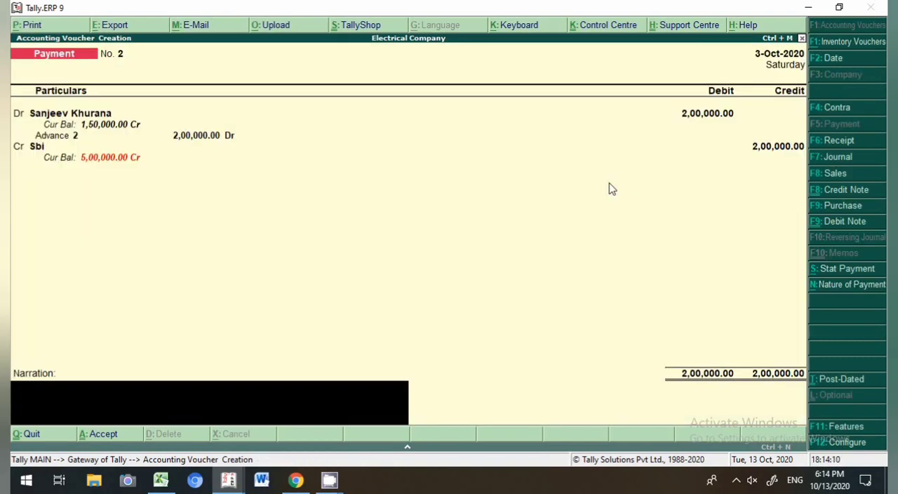
Step: Enter the narration "being amount paid to the party as a advance" and save the payment voucher
{"action": "type", "text": "being amount p"}
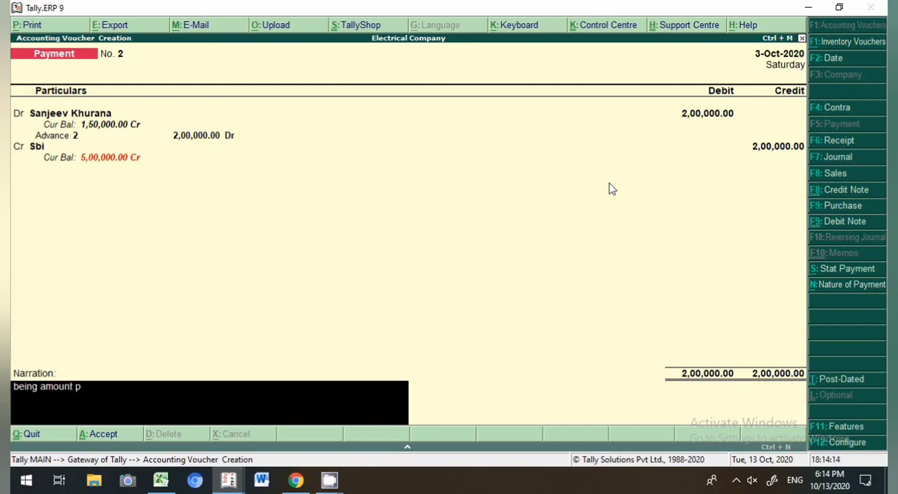
{"action": "type", "text": "aid to the paraty"}
{"action": "key", "text": "BackSpace"}
{"action": "key", "text": "BackSpace"}
{"action": "key", "text": "BackSpace"}
{"action": "type", "text": "ty as a"}
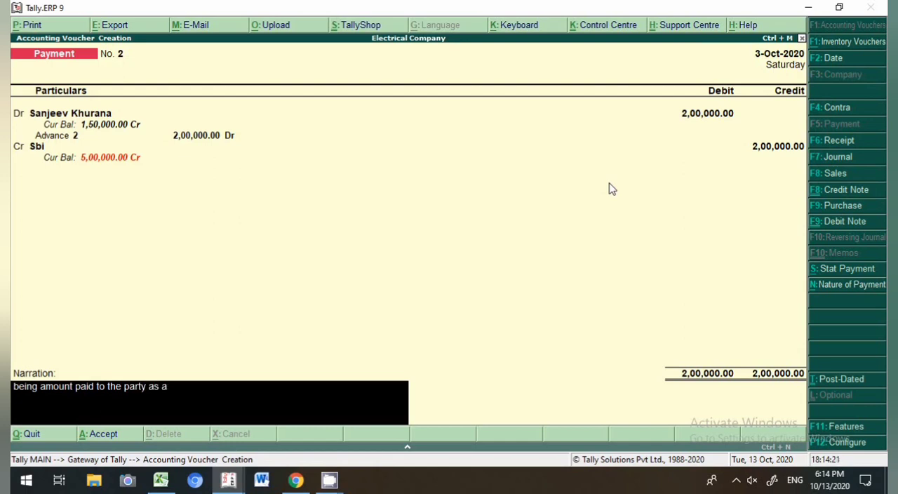
{"action": "type", "text": " advance"}
{"action": "key", "text": "Return"}
{"action": "key", "text": "y"}
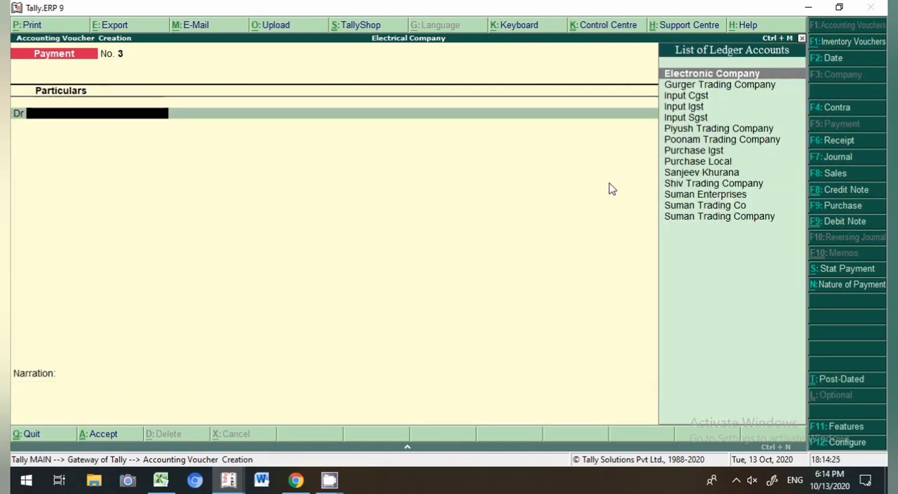
Step: Leave the payment voucher screen and open the individual party's ledger report from Account Books
{"action": "key", "text": "Escape"}
{"action": "key", "text": "y"}
{"action": "key", "text": "Escape"}
{"action": "key", "text": "n"}
{"action": "key", "text": "d"}
{"action": "type", "text": "a"}
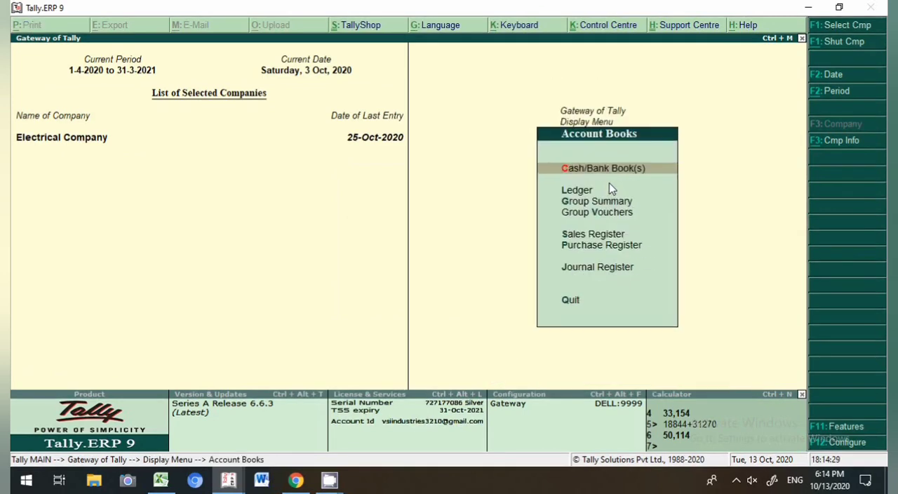
{"action": "type", "text": "l"}
{"action": "type", "text": "San"}
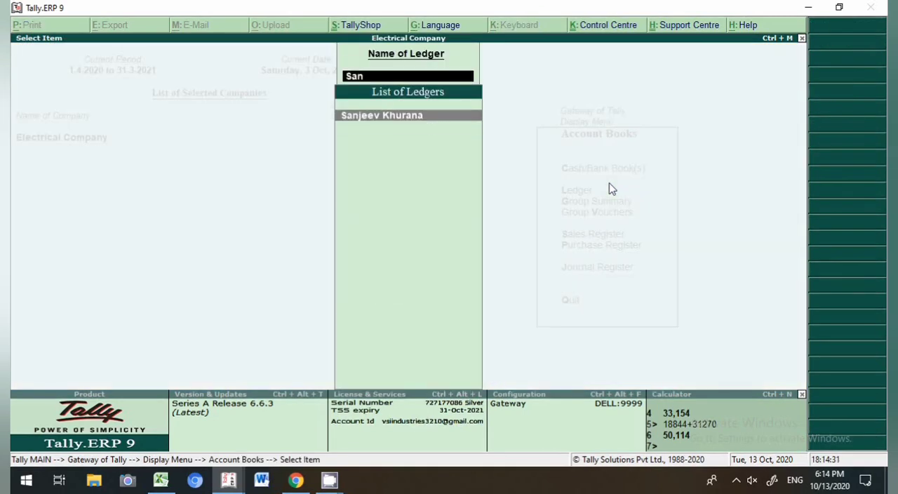
{"action": "key", "text": "Return"}
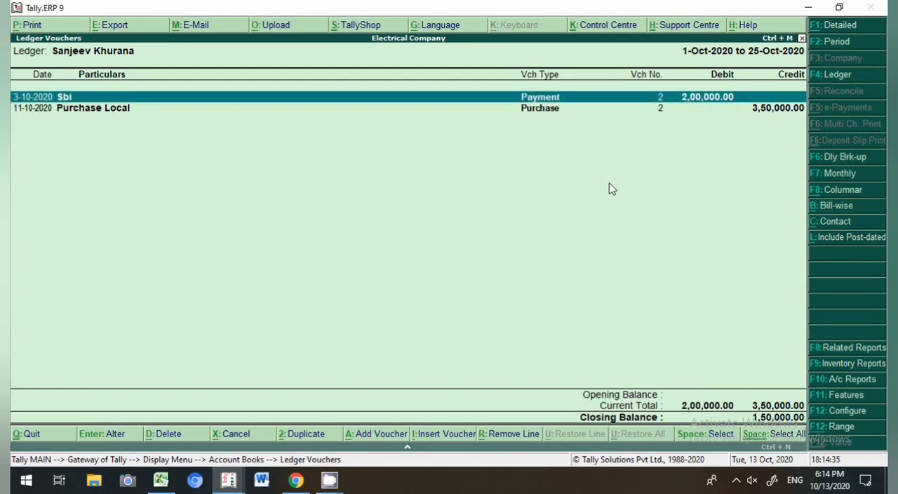
Step: Alter the purchase voucher's bill-wise details to Agst Ref bill 2 for 2,00,000 with the balance as a New Ref
{"action": "key", "text": "Down"}
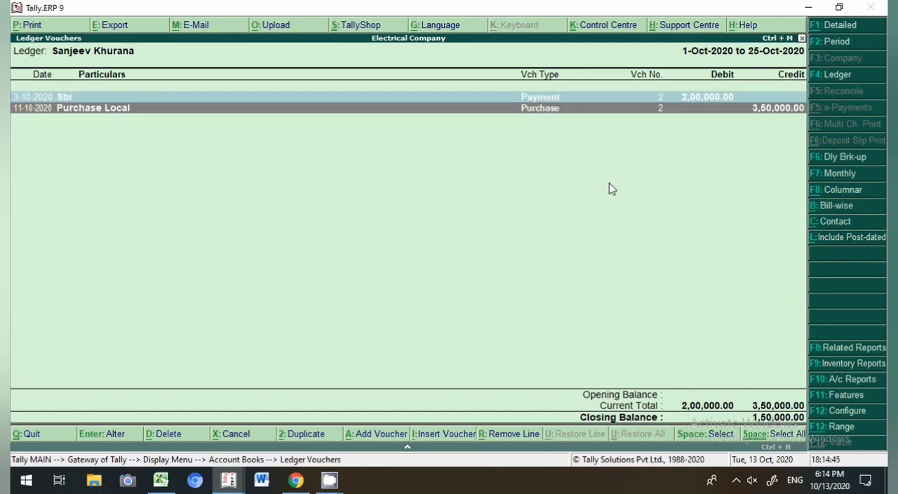
{"action": "key", "text": "Return"}
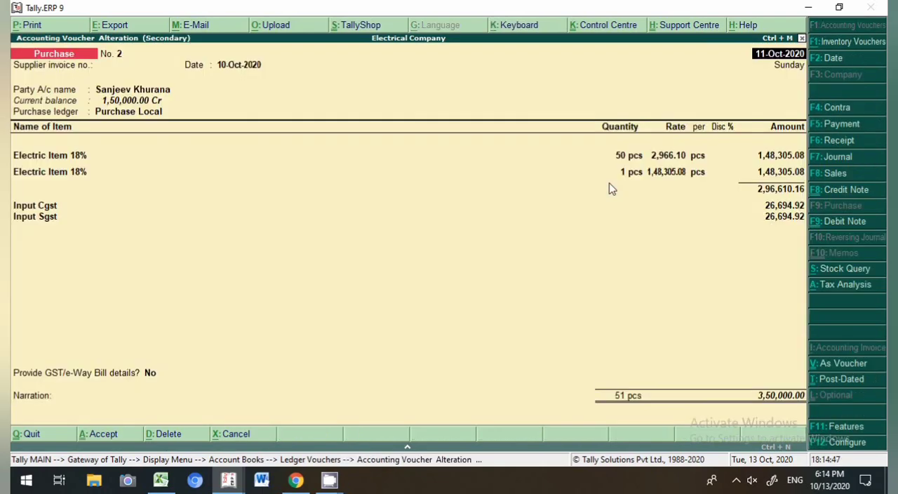
{"action": "left_click", "coordinate": [789, 399]}
{"action": "key", "text": "Return"}
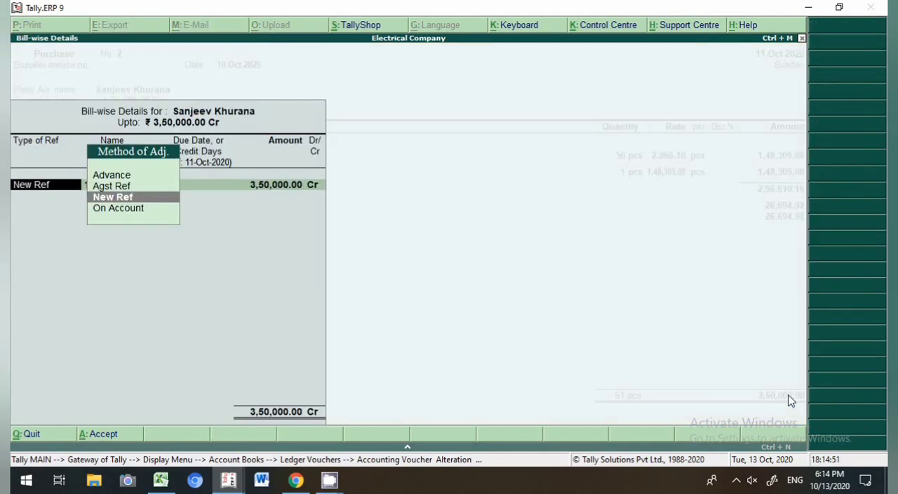
{"action": "key", "text": "Up"}
{"action": "key", "text": "Return"}
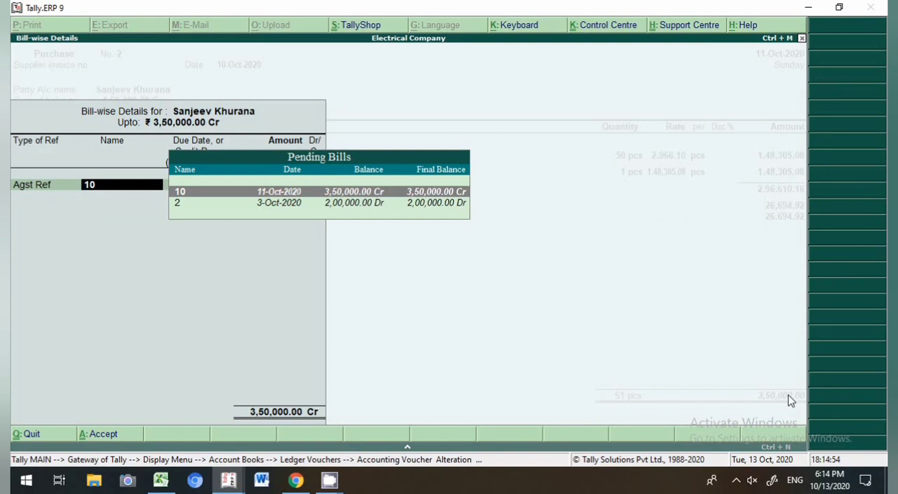
{"action": "key", "text": "Down"}
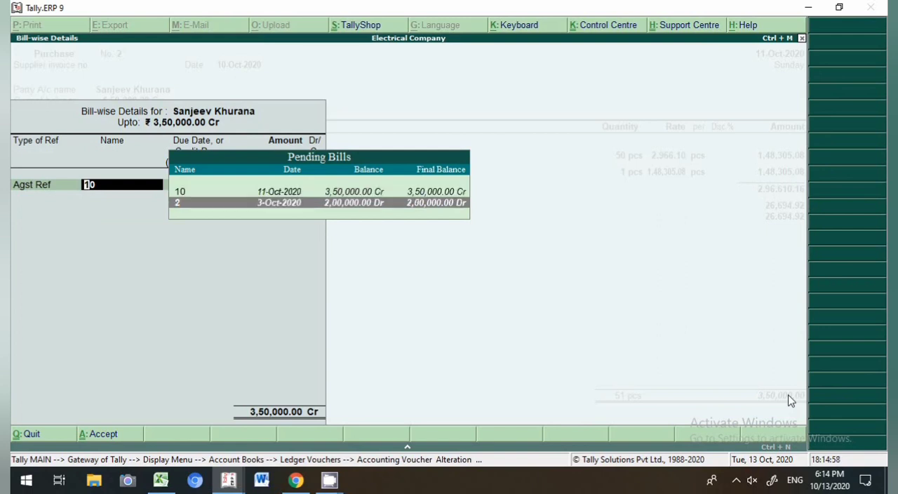
{"action": "key", "text": "Return"}
{"action": "type", "text": "2,00,"}
{"action": "type", "text": "000"}
{"action": "key", "text": "Return"}
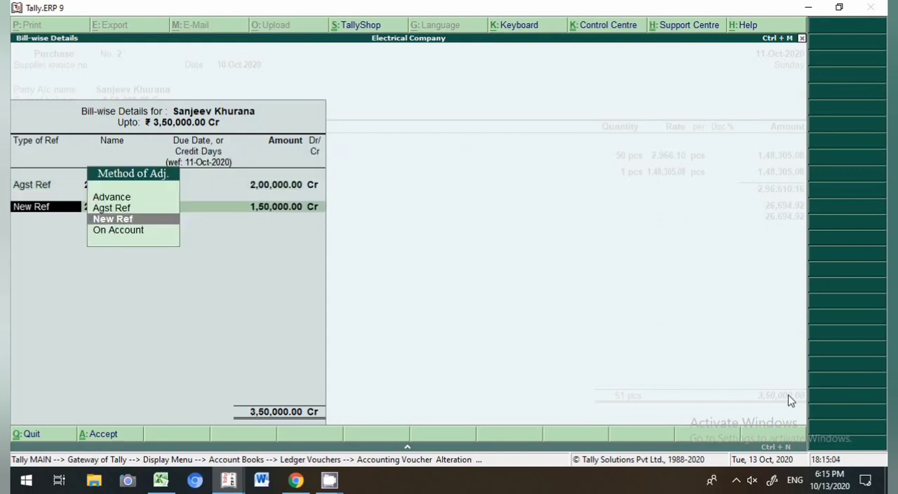
{"action": "key", "text": "Return"}
{"action": "key", "text": "Return"}
{"action": "key", "text": "Return"}
{"action": "key", "text": "Return"}
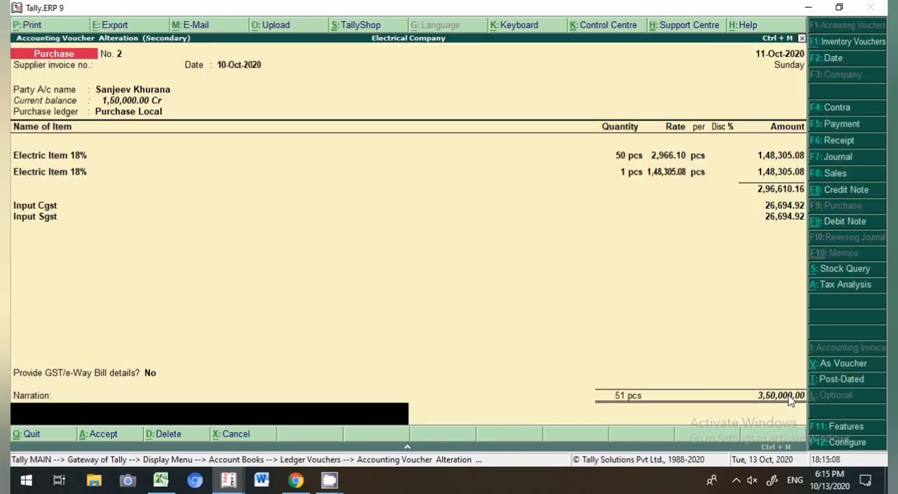
Step: Reopen the bill-wise details to check the references and accept the altered purchase voucher
{"action": "key", "text": "BackSpace"}
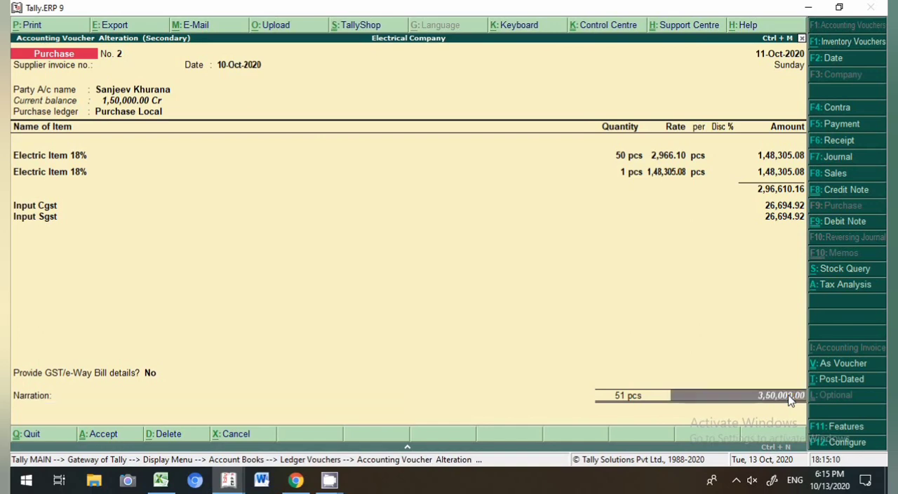
{"action": "key", "text": "Return"}
{"action": "key", "text": "Return"}
{"action": "key", "text": "Return"}
{"action": "key", "text": "Return"}
{"action": "key", "text": "Return"}
{"action": "key", "text": "Return"}
{"action": "key", "text": "Return"}
{"action": "key", "text": "Return"}
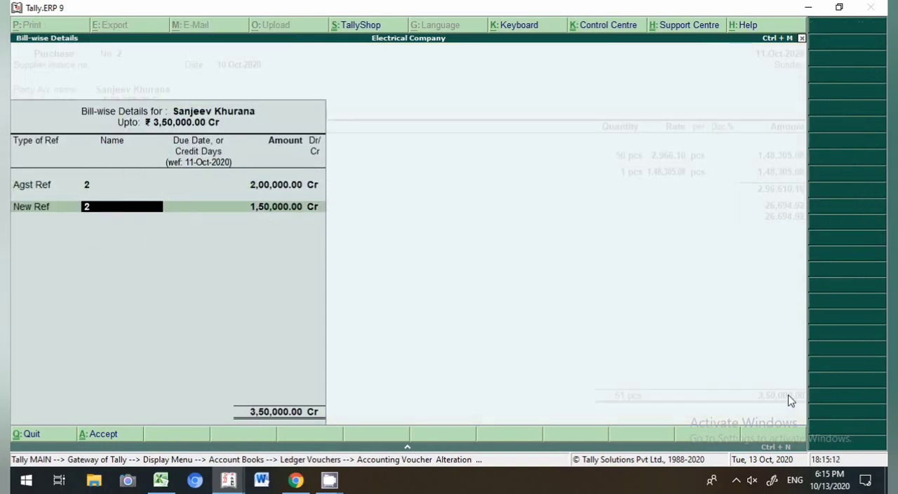
{"action": "key", "text": "Return"}
{"action": "key", "text": "Return"}
{"action": "key", "text": "Return"}
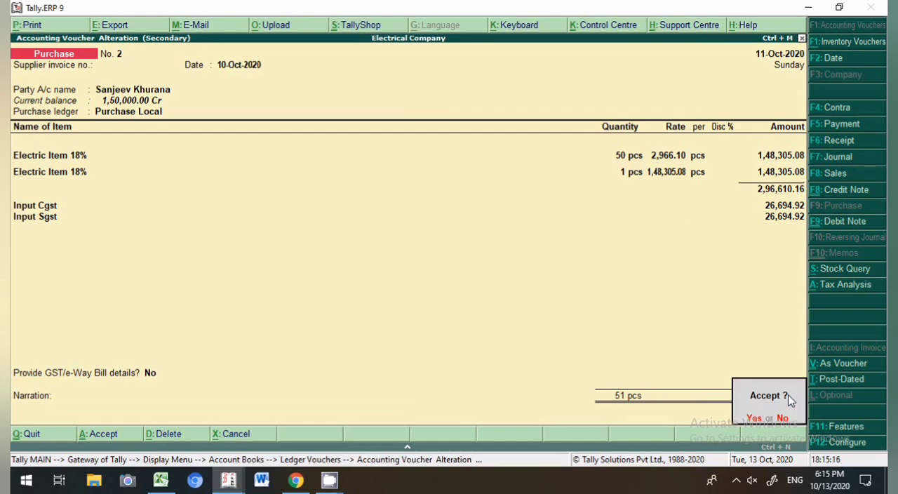
{"action": "key", "text": "Return"}
{"action": "key", "text": "Up"}
{"action": "key", "text": "Down"}
{"action": "key", "text": "Up"}
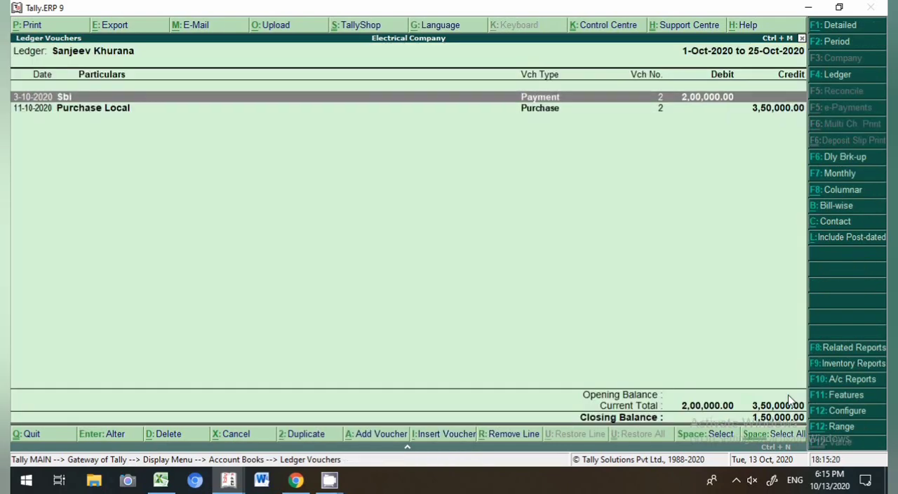
{"action": "key", "text": "Down"}
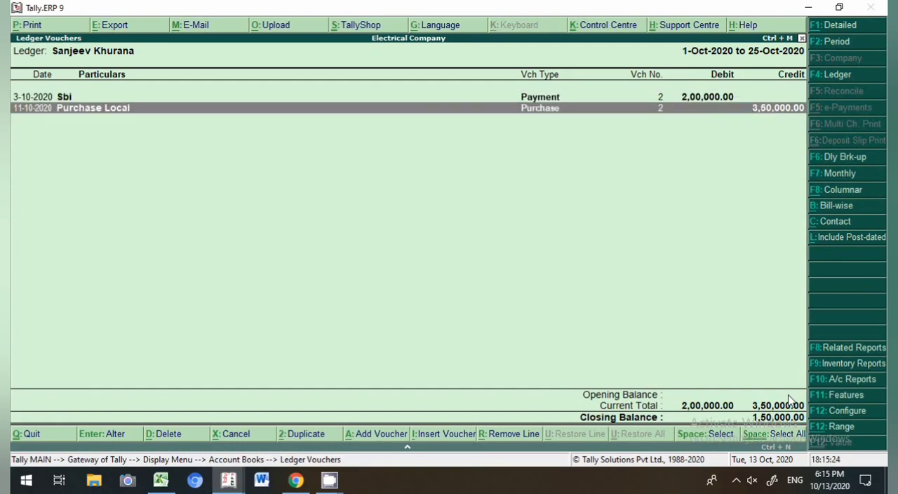
Step: Add a payment voucher dated 25-10-2020 from the ledger report and debit the individual party's ledger
{"action": "key", "text": "alt+a"}
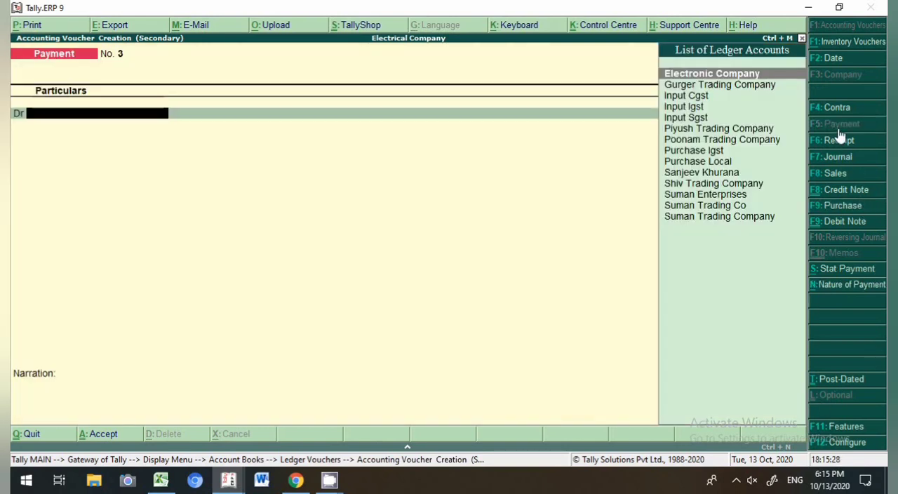
{"action": "left_click", "coordinate": [830, 125]}
{"action": "key", "text": "F2"}
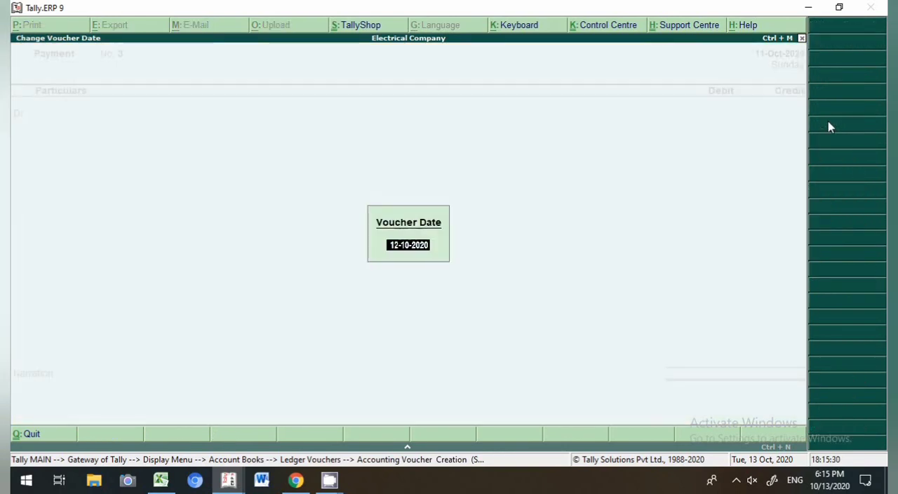
{"action": "type", "text": "25.10"}
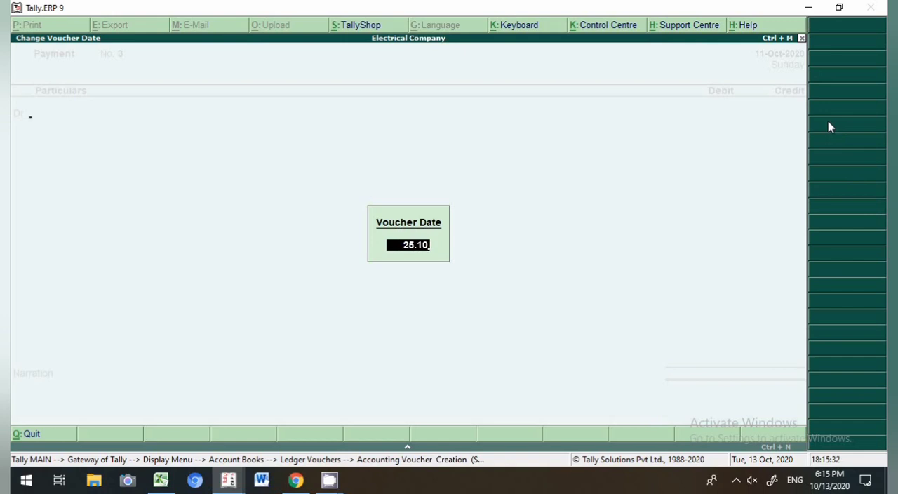
{"action": "key", "text": "Return"}
{"action": "type", "text": "Sa"}
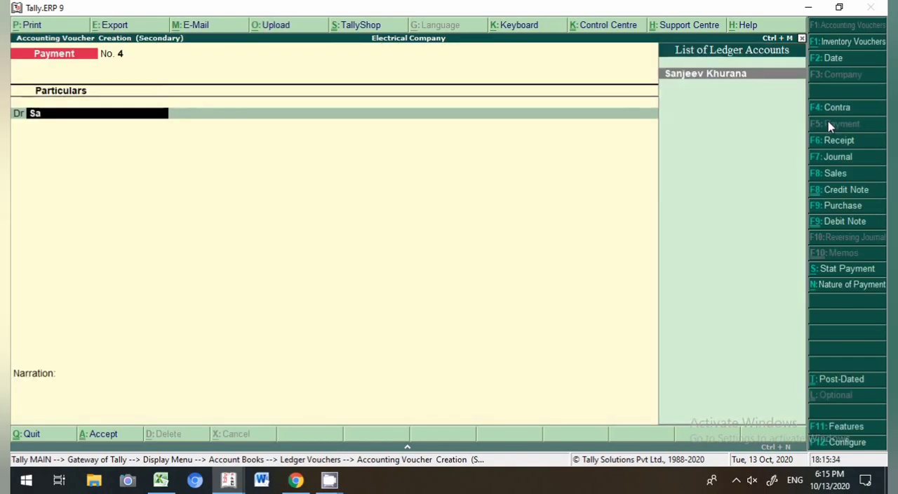
{"action": "key", "text": "Return"}
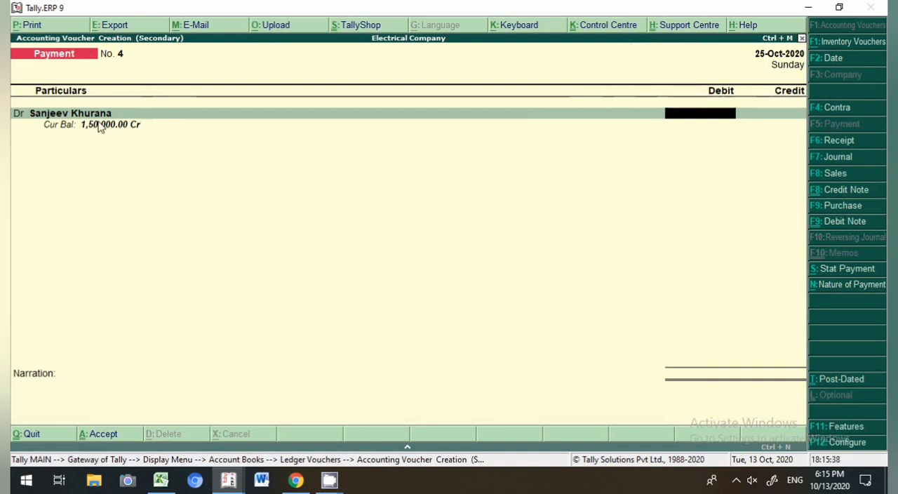
Step: Debit 1,50,000 allocated as Agst Ref against pending bill 2 and credit Sbi
{"action": "type", "text": "1,50,000"}
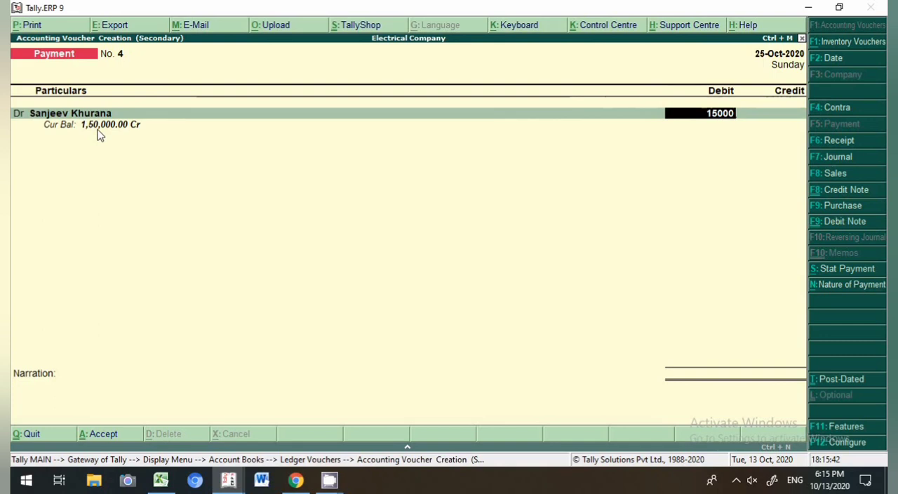
{"action": "key", "text": "Return"}
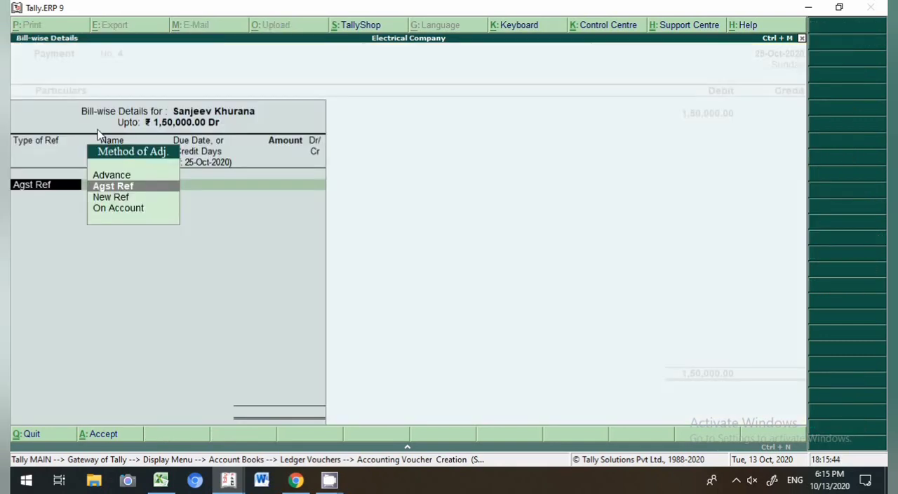
{"action": "key", "text": "Return"}
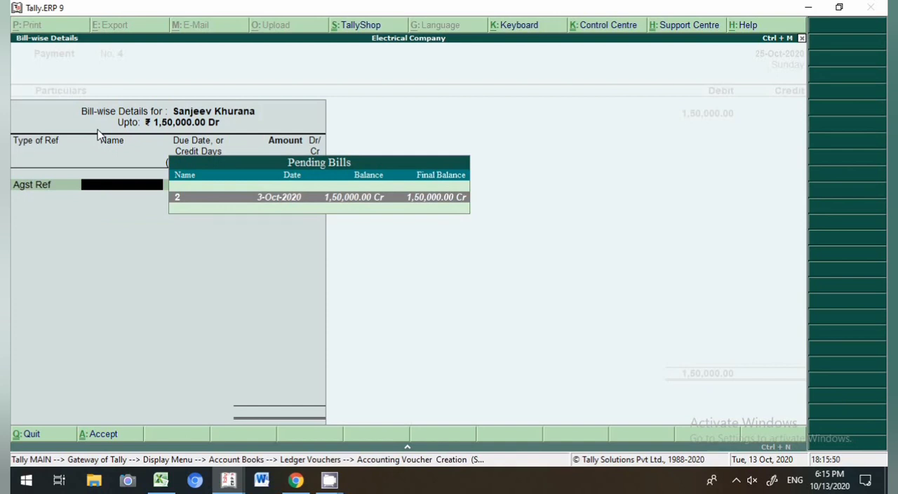
{"action": "key", "text": "Return"}
{"action": "key", "text": "Return"}
{"action": "key", "text": "Return"}
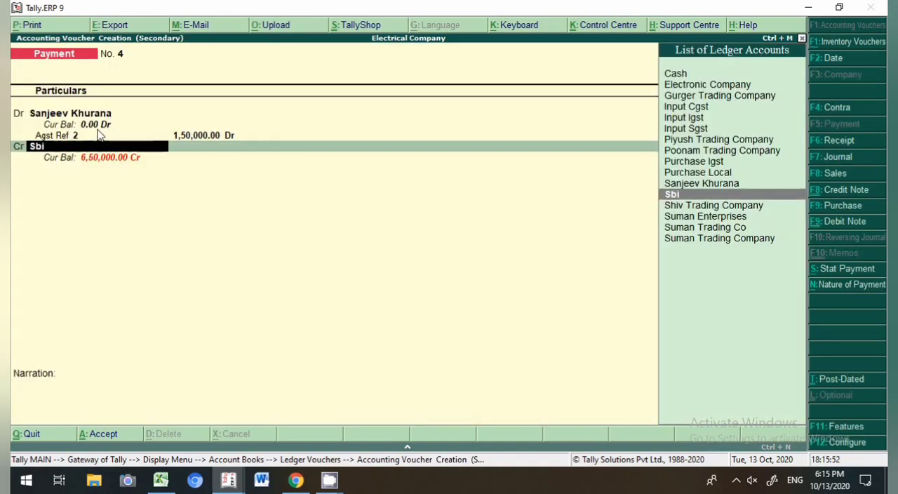
{"action": "key", "text": "Return"}
{"action": "key", "text": "Return"}
{"action": "key", "text": "Return"}
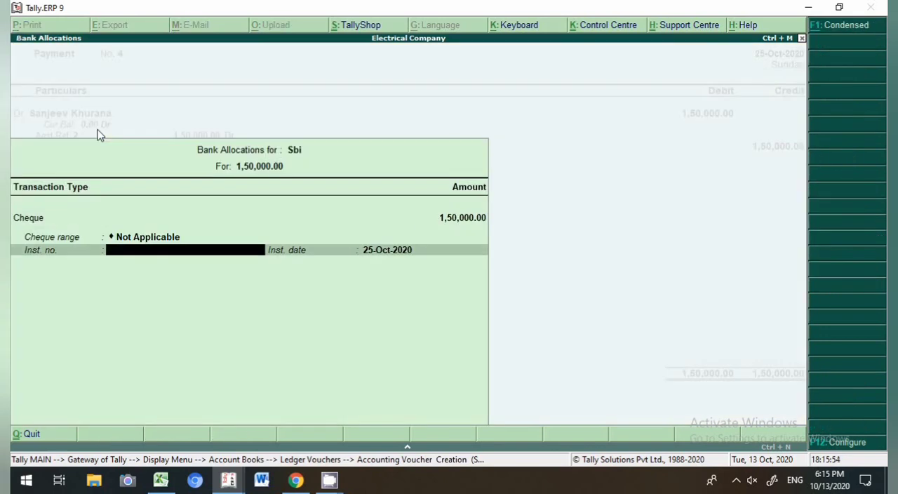
Step: Enter instrument number 123456 in the Sbi cheque allocation and save the payment voucher
{"action": "type", "text": "123456"}
{"action": "key", "text": "Return"}
{"action": "key", "text": "Return"}
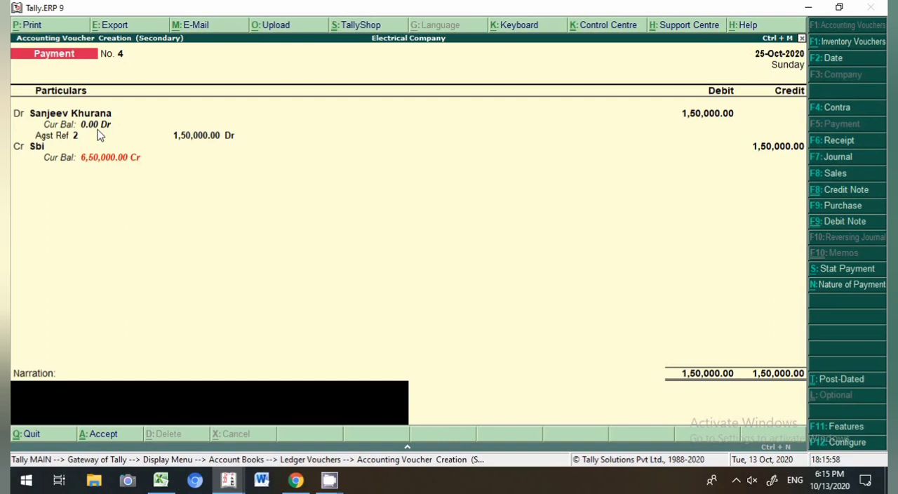
{"action": "key", "text": "Return"}
{"action": "key", "text": "Return"}
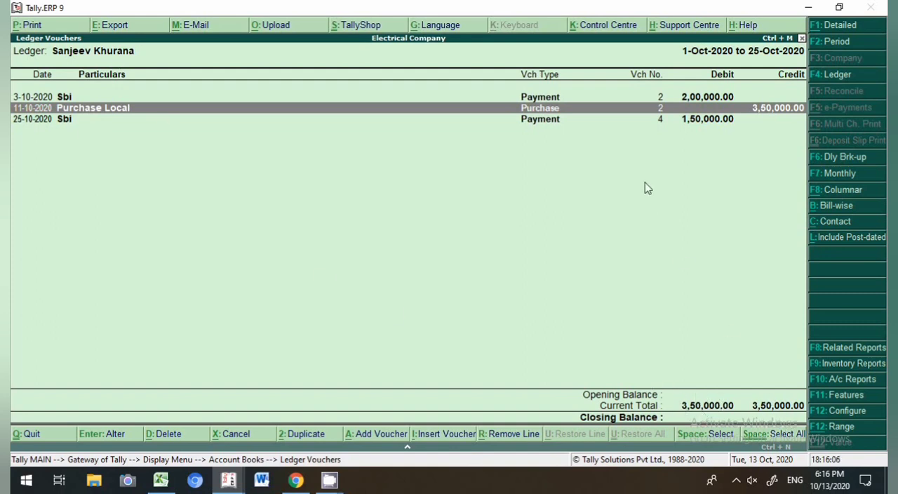
Step: Review the party ledger's payment and purchase entries, then return to the Display menu
{"action": "left_click", "coordinate": [550, 100]}
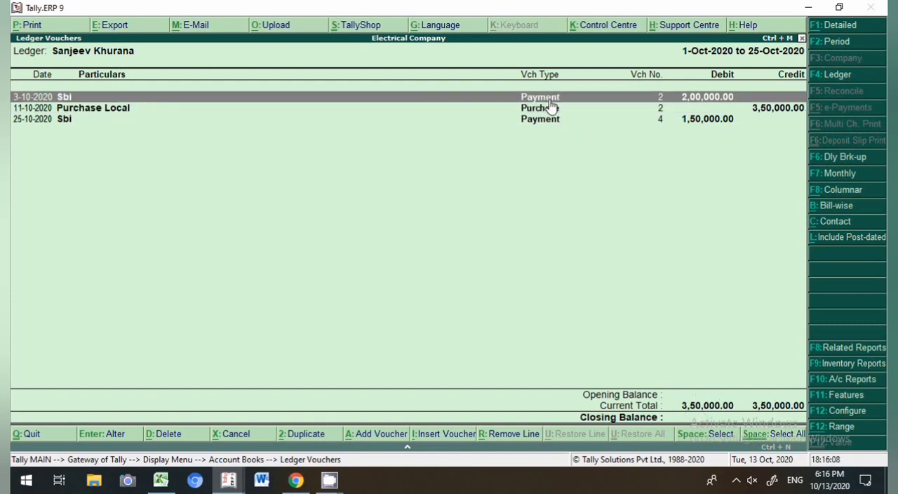
{"action": "key", "text": "space"}
{"action": "key", "text": "Down"}
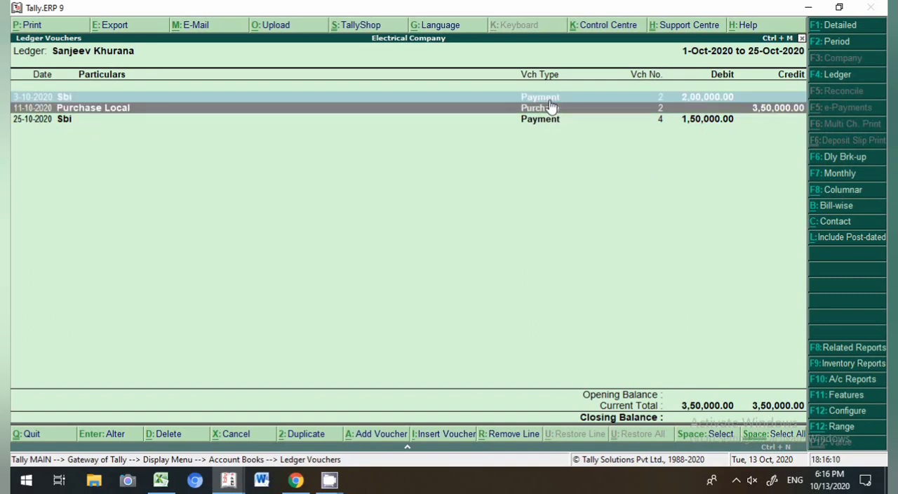
{"action": "key", "text": "Down"}
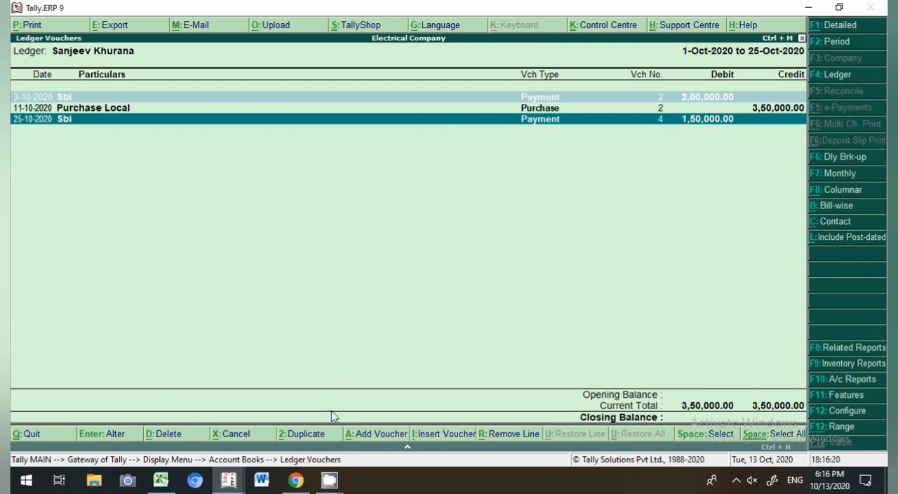
{"action": "key", "text": "Escape"}
{"action": "key", "text": "Escape"}
{"action": "key", "text": "Escape"}
{"action": "key", "text": "Escape"}
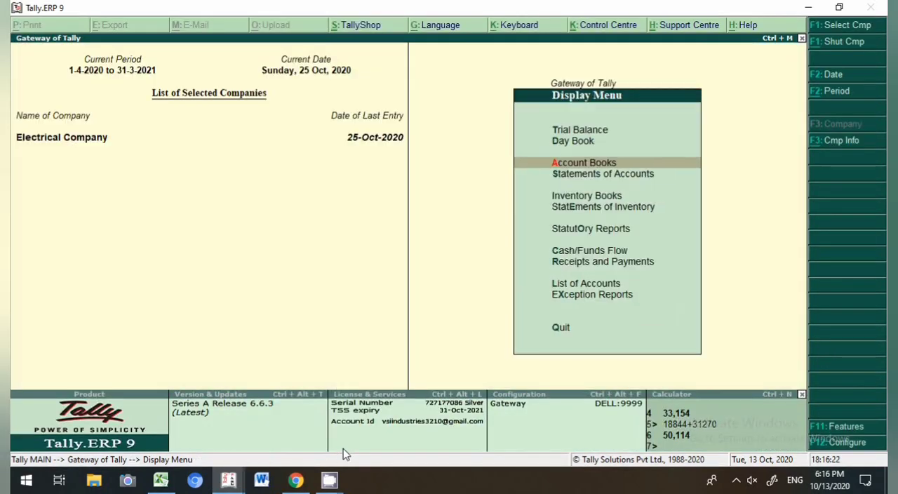
Step: Start a payment voucher dated 10-5-2020 and debit Electronic Company
{"action": "key", "text": "v"}
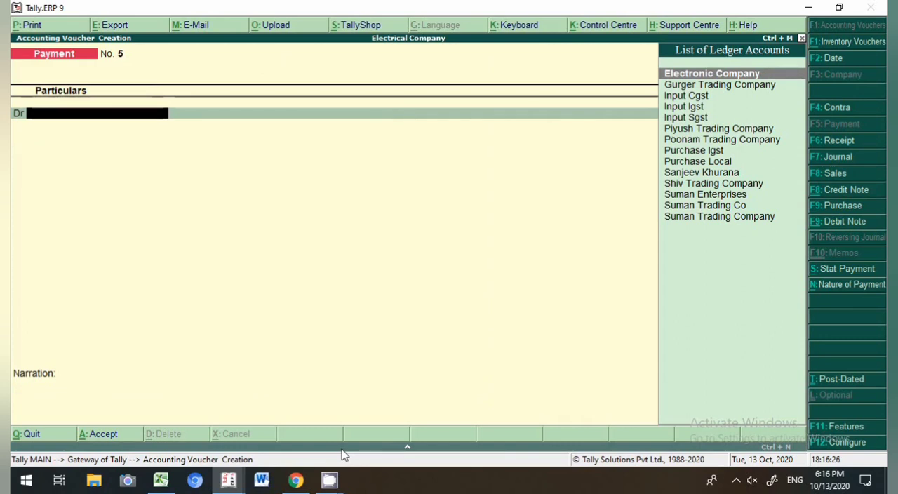
{"action": "key", "text": "F2"}
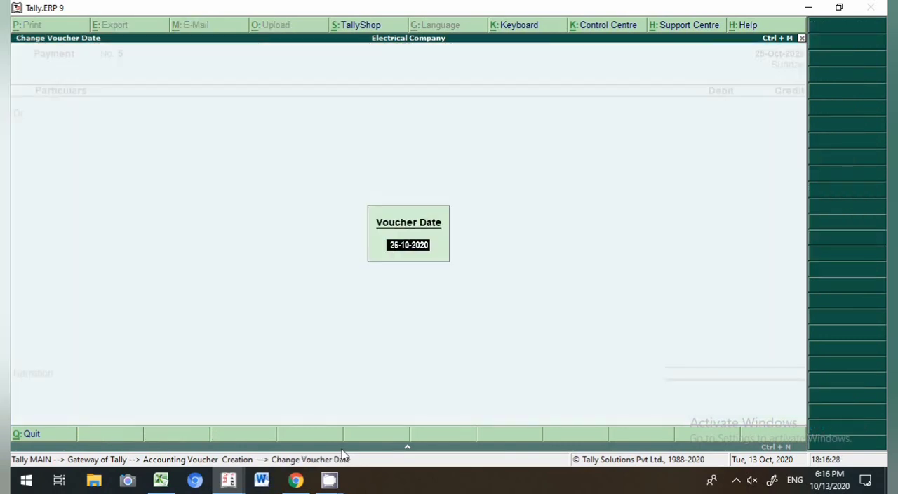
{"action": "type", "text": "10-5"}
{"action": "key", "text": "Return"}
{"action": "type", "text": "Ele"}
{"action": "key", "text": "Return"}
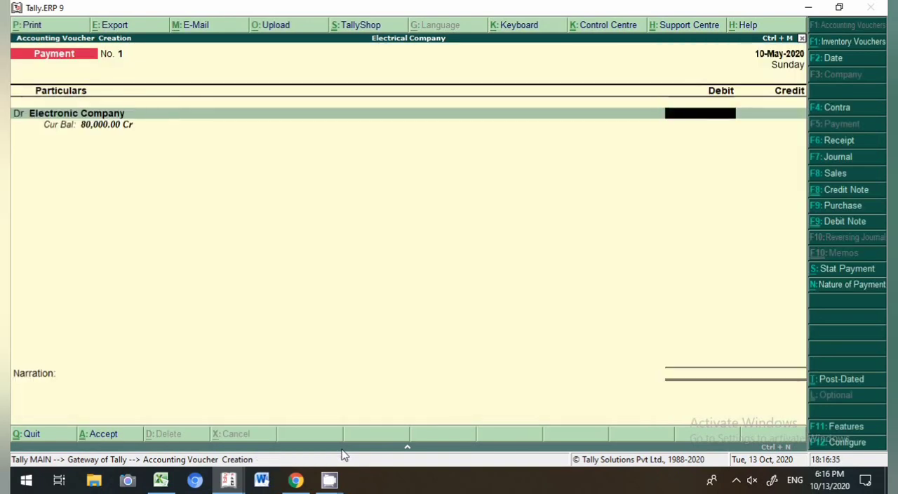
Step: Debit 40,000 to Electronic Company as an Advance bill reference and credit Sbi
{"action": "type", "text": "40000"}
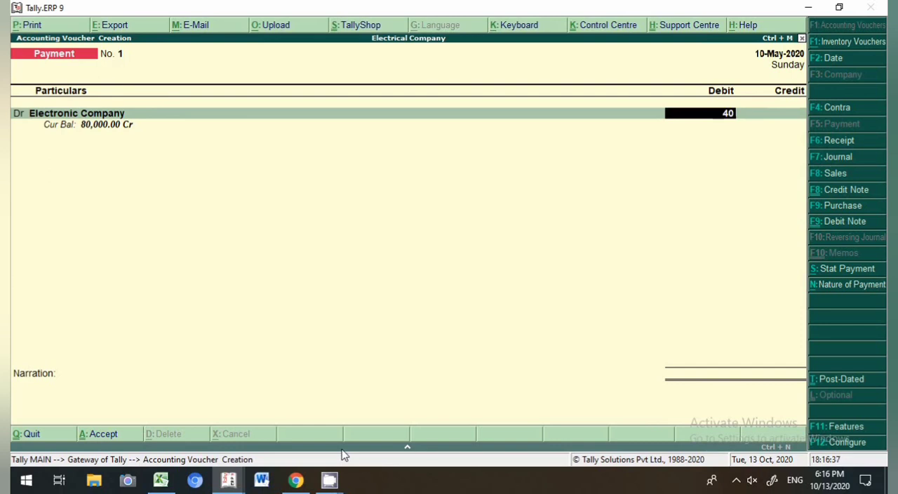
{"action": "key", "text": "Return"}
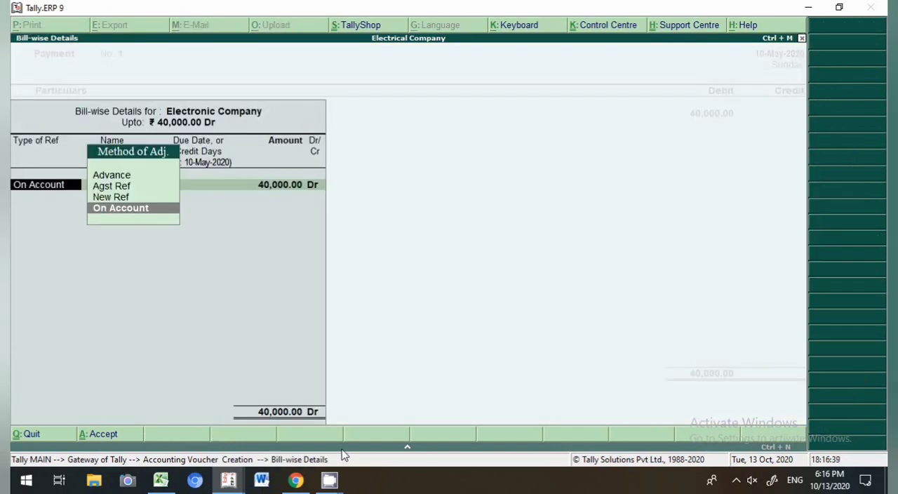
{"action": "key", "text": "Up"}
{"action": "key", "text": "Up"}
{"action": "key", "text": "Up"}
{"action": "key", "text": "Return"}
{"action": "key", "text": "Return"}
{"action": "key", "text": "Return"}
{"action": "key", "text": "Return"}
{"action": "key", "text": "Return"}
{"action": "key", "text": "Return"}
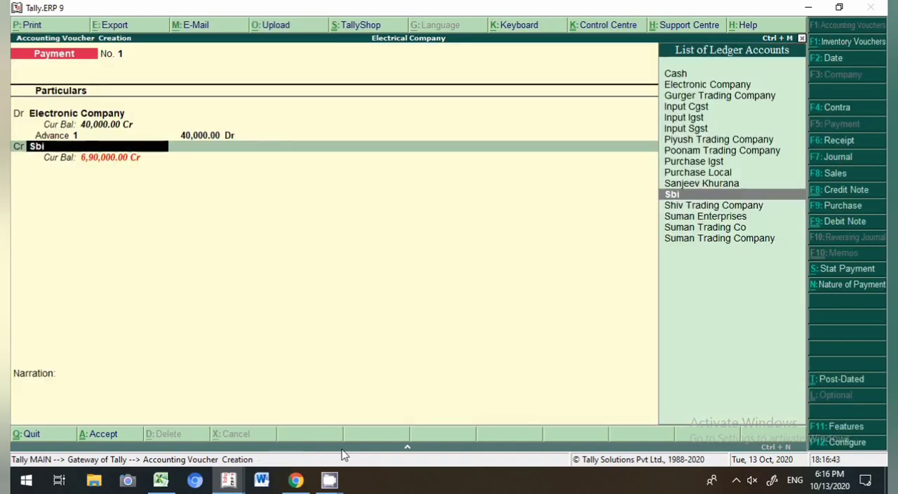
{"action": "key", "text": "Return"}
{"action": "key", "text": "Return"}
{"action": "key", "text": "Return"}
{"action": "key", "text": "Return"}
{"action": "key", "text": "Return"}
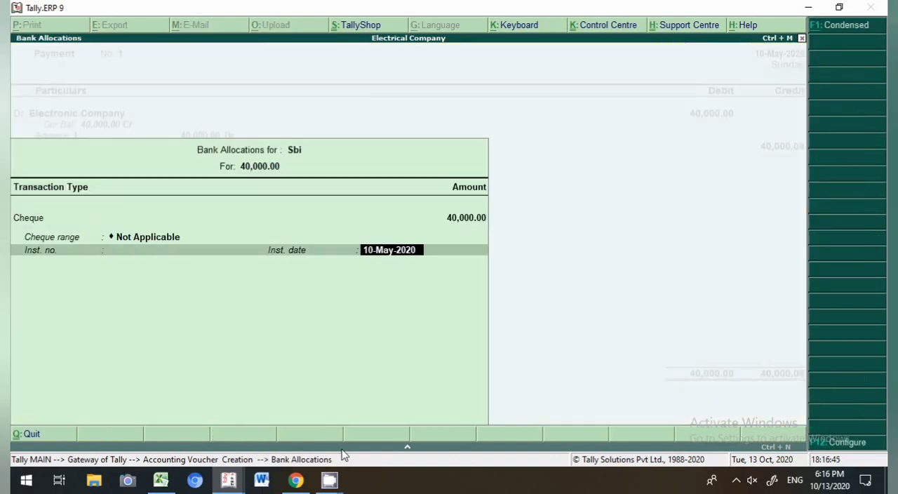
Step: Enter instrument number 123658 in the Sbi cheque bank allocation
{"action": "key", "text": "BackSpace"}
{"action": "type", "text": "123658"}
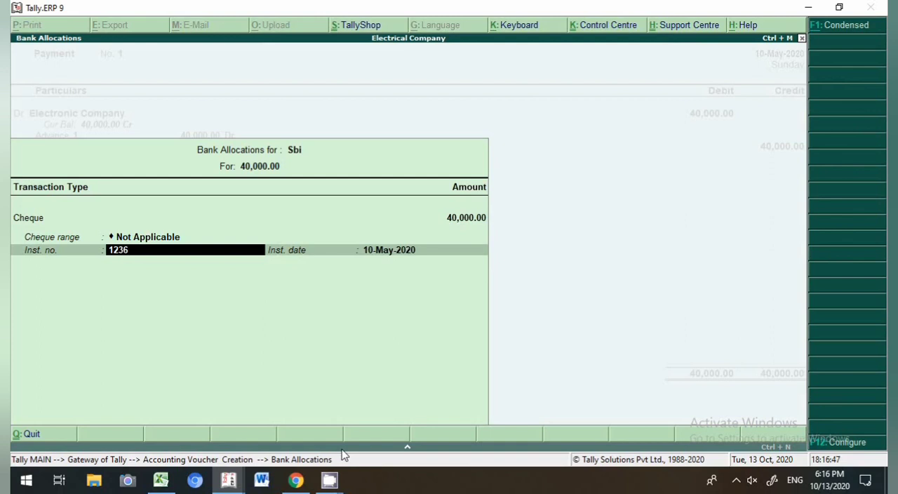
{"action": "key", "text": "Return"}
{"action": "key", "text": "Return"}
{"action": "key", "text": "Return"}
{"action": "key", "text": "Return"}
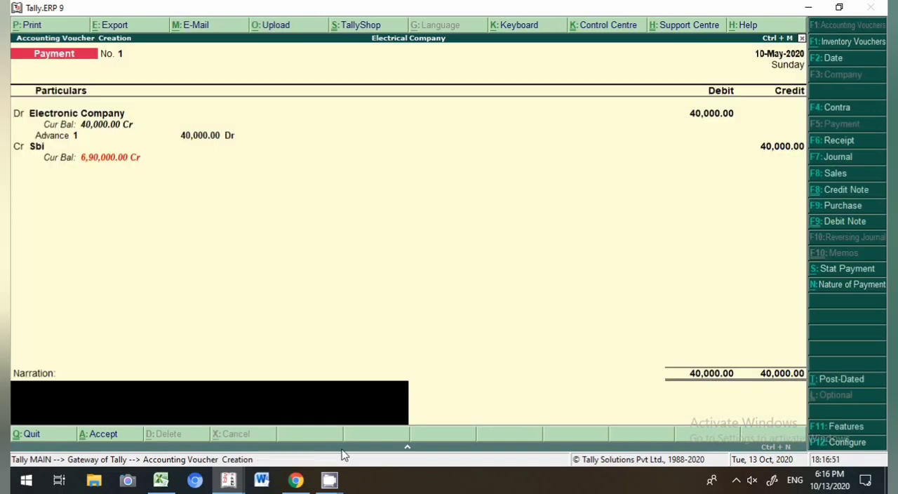
Step: Recall the previous narration and save the advance payment voucher
{"action": "key", "text": "ctrl+r"}
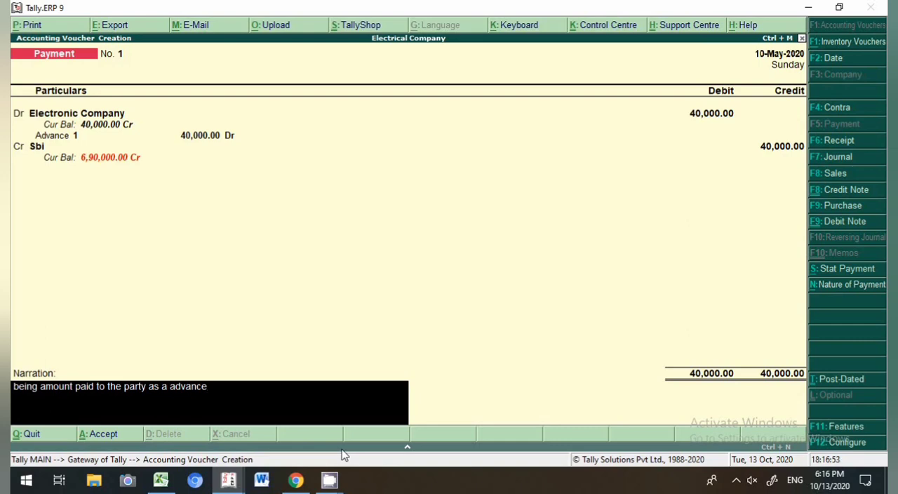
{"action": "key", "text": "Return"}
Step: Open the ledger report for Electronic Company from the account books
{"action": "key", "text": "Return"}
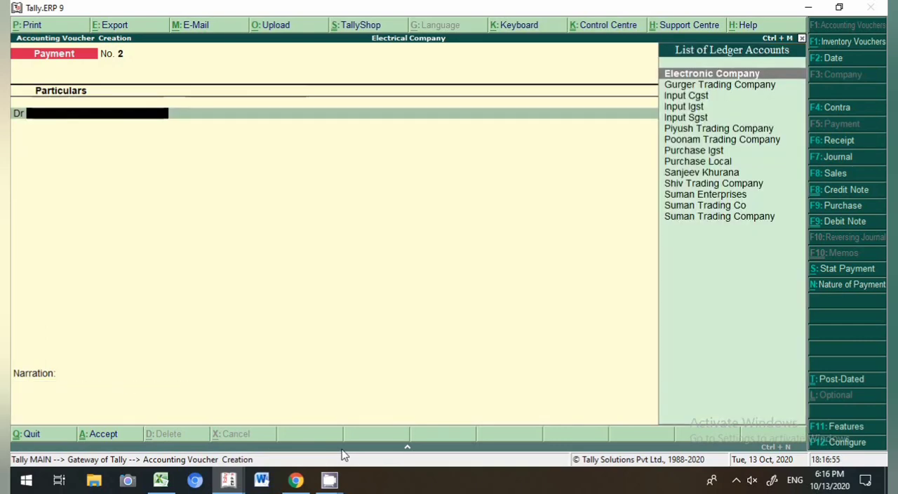
{"action": "key", "text": "Escape"}
{"action": "key", "text": "Return"}
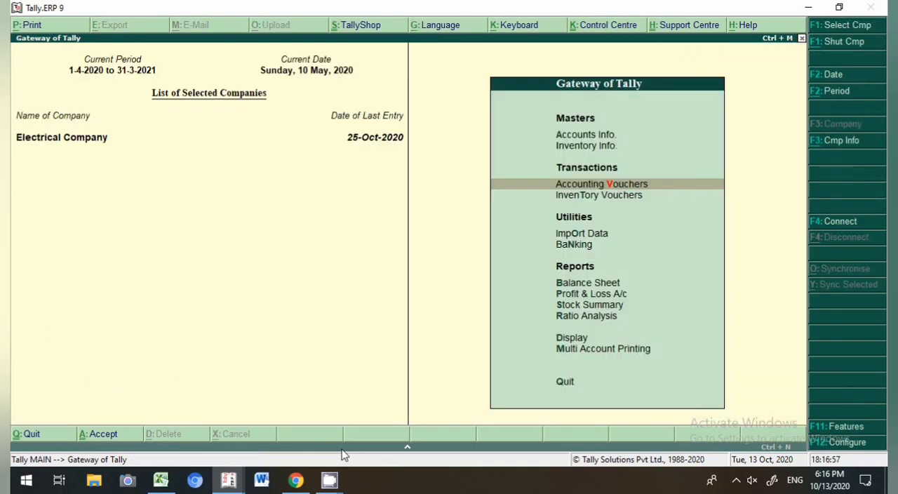
{"action": "key", "text": "d"}
{"action": "key", "text": "a"}
{"action": "key", "text": "l"}
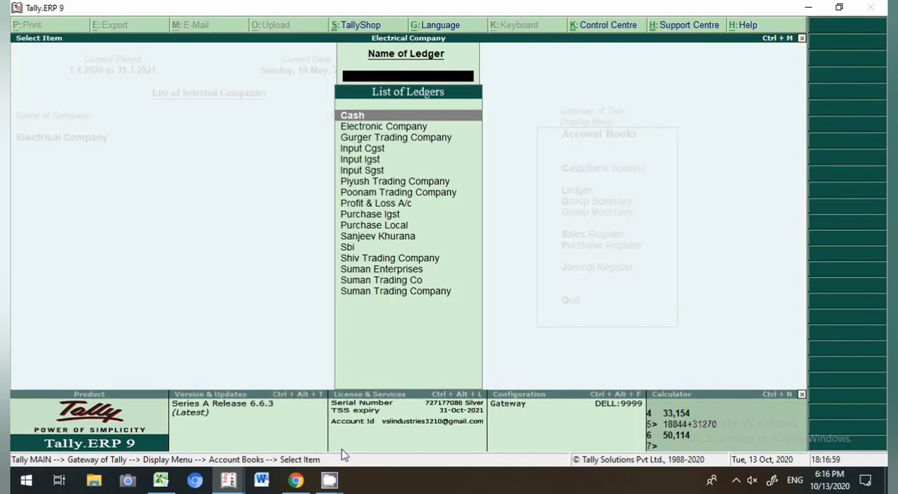
{"action": "type", "text": "Ele"}
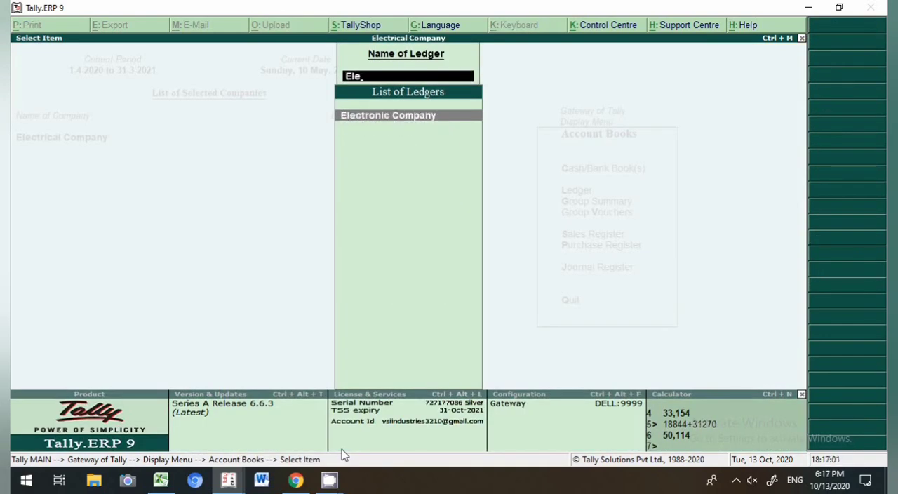
{"action": "key", "text": "Return"}
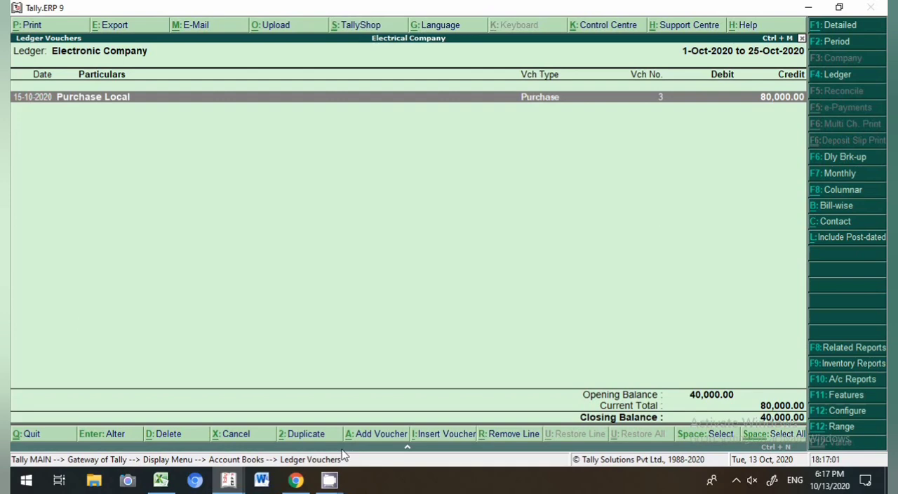
Step: Change the ledger report period to start from 1-4-2020
{"action": "key", "text": "F2"}
{"action": "type", "text": "1-4-2020"}
{"action": "key", "text": "Return"}
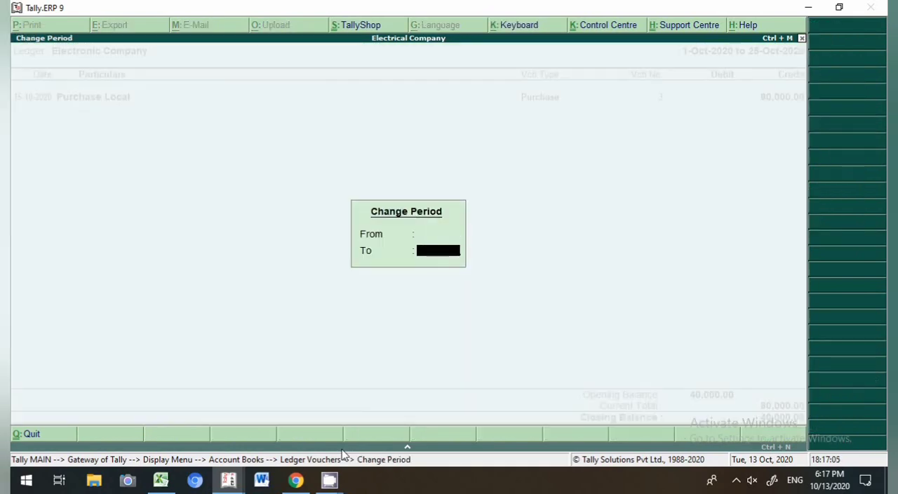
{"action": "key", "text": "Return"}
{"action": "key", "text": "Down"}
{"action": "key", "text": "Up"}
{"action": "key", "text": "Down"}
{"action": "key", "text": "Up"}
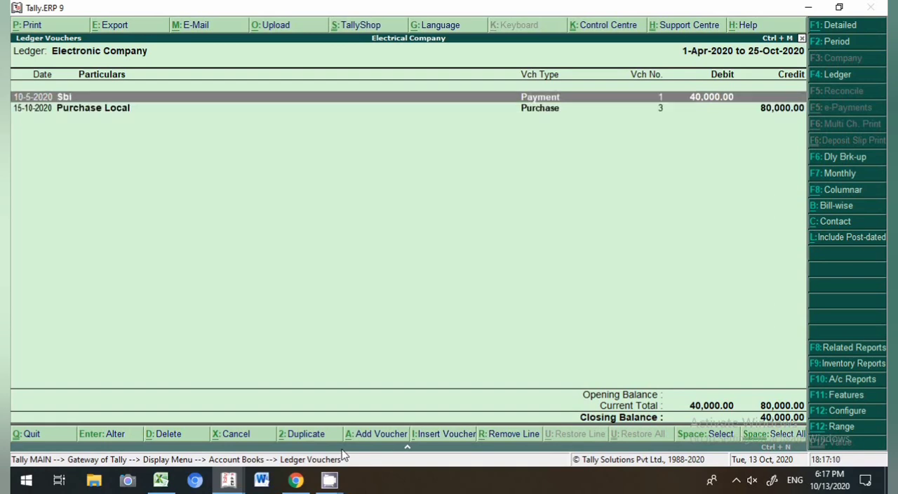
Step: Open purchase voucher 3 for alteration and set its bill-wise reference to Agst Ref against advance bill 1
{"action": "key", "text": "Down"}
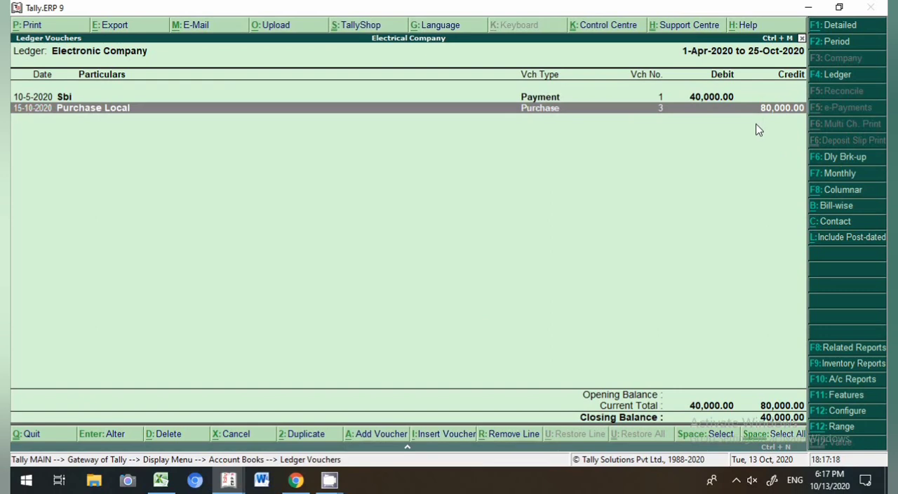
{"action": "key", "text": "Return"}
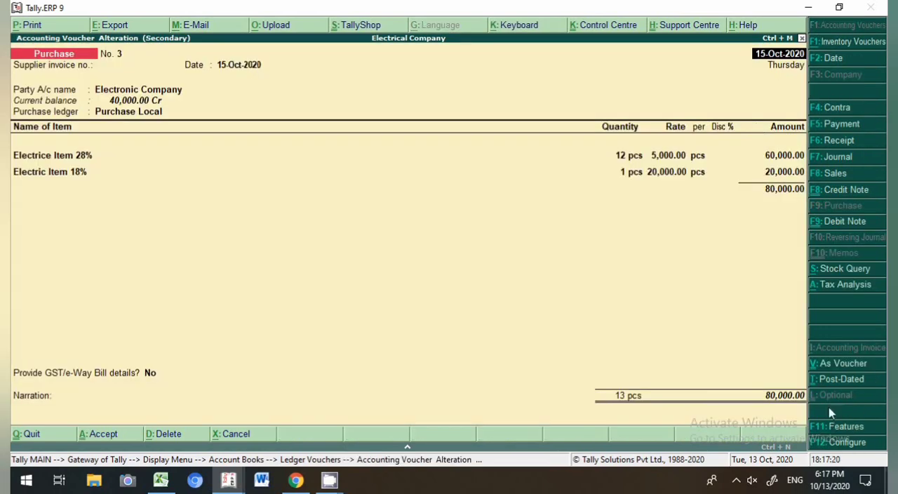
{"action": "left_click", "coordinate": [765, 401]}
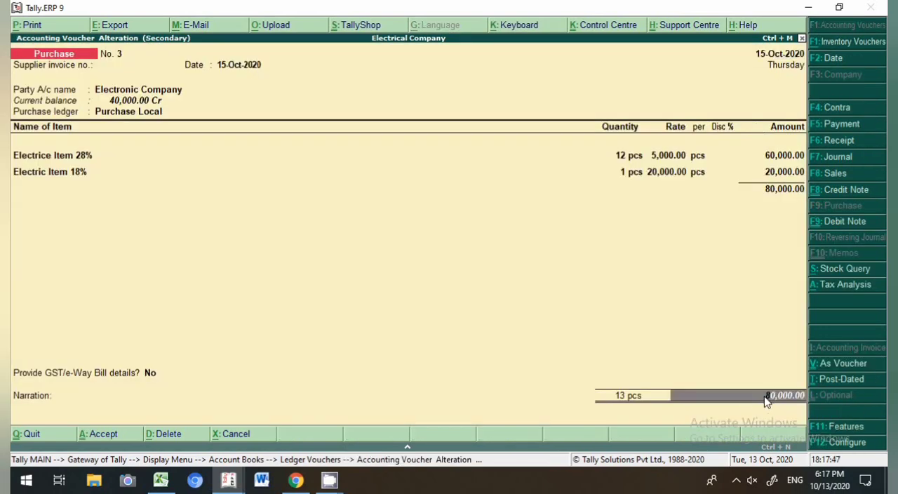
{"action": "key", "text": "Return"}
{"action": "key", "text": "Up"}
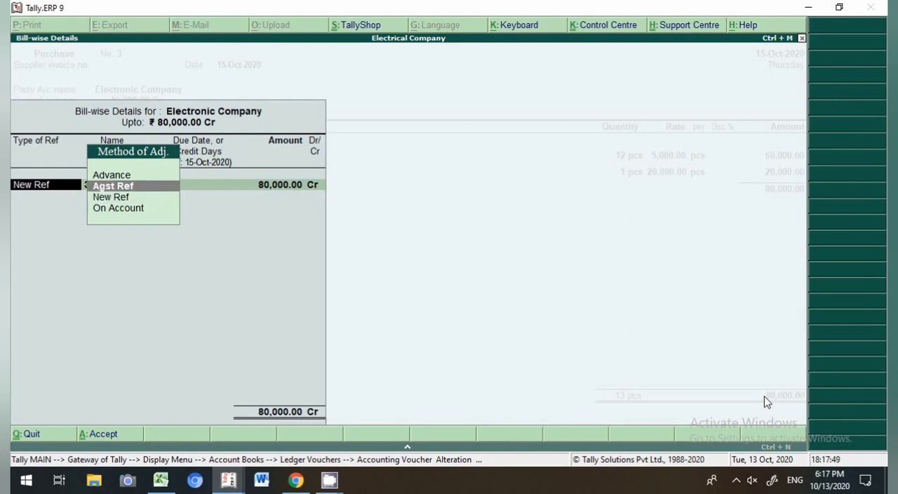
{"action": "key", "text": "Return"}
{"action": "key", "text": "Up"}
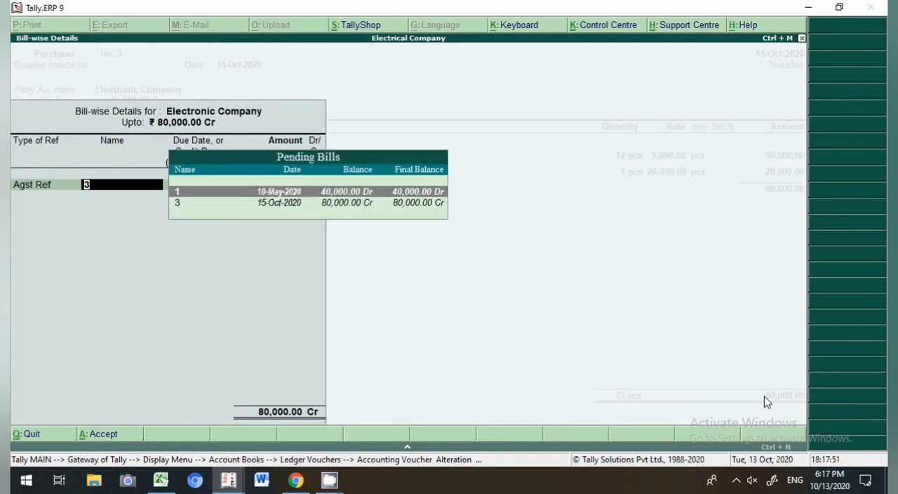
{"action": "left_click", "coordinate": [374, 194]}
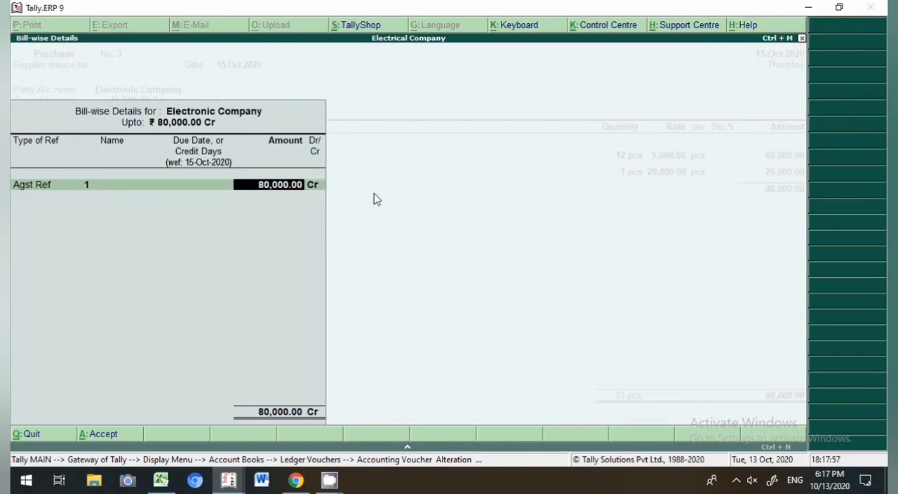
Step: Set 40,000 against bill 1, keep the remaining 40,000 as New Ref 3, and save the purchase voucher
{"action": "key", "text": "BackSpace"}
{"action": "type", "text": "40000"}
{"action": "key", "text": "Return"}
{"action": "key", "text": "Return"}
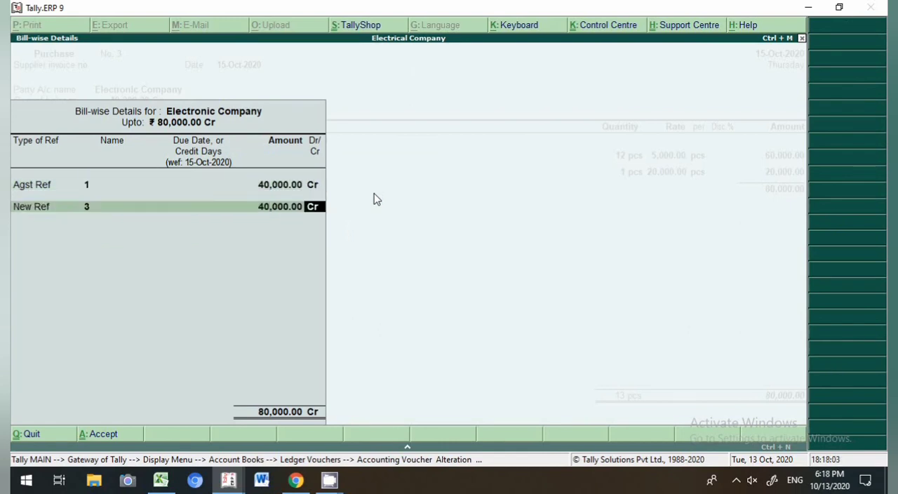
{"action": "key", "text": "ctrl+a"}
{"action": "key", "text": "ctrl+a"}
{"action": "key", "text": "Return"}
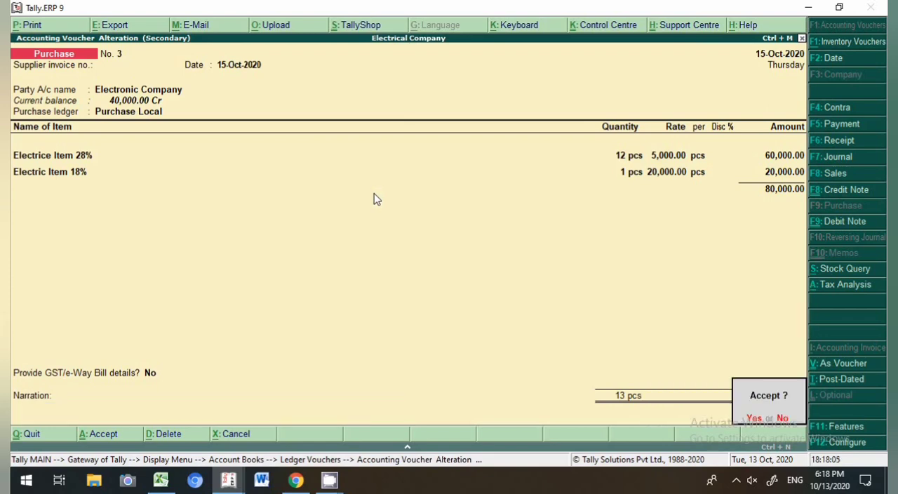
{"action": "key", "text": "Return"}
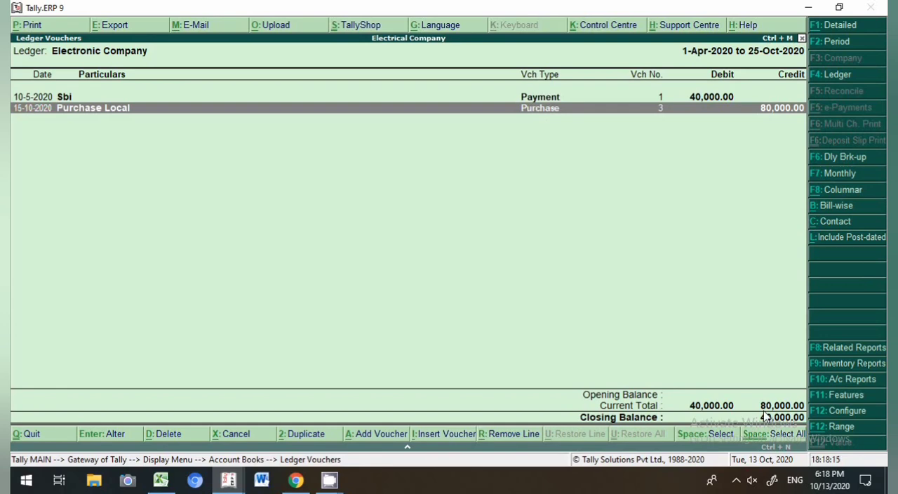
Step: Add a payment voucher dated 30-10 from the ledger report and debit Electronic Company
{"action": "key", "text": "alt+a"}
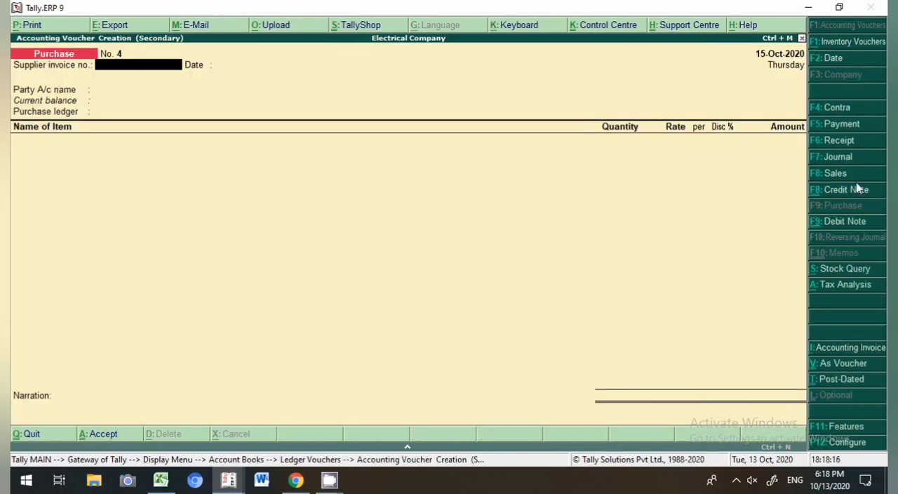
{"action": "left_click", "coordinate": [849, 122]}
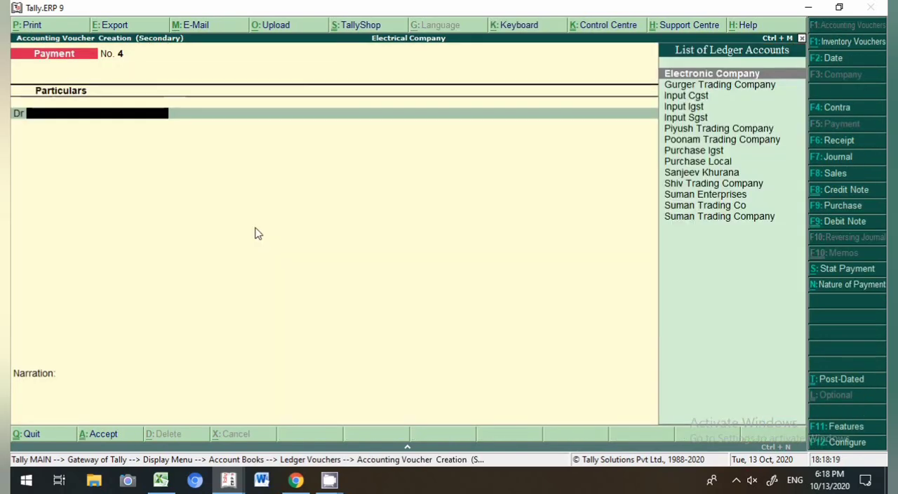
{"action": "key", "text": "F2"}
{"action": "type", "text": "30-10"}
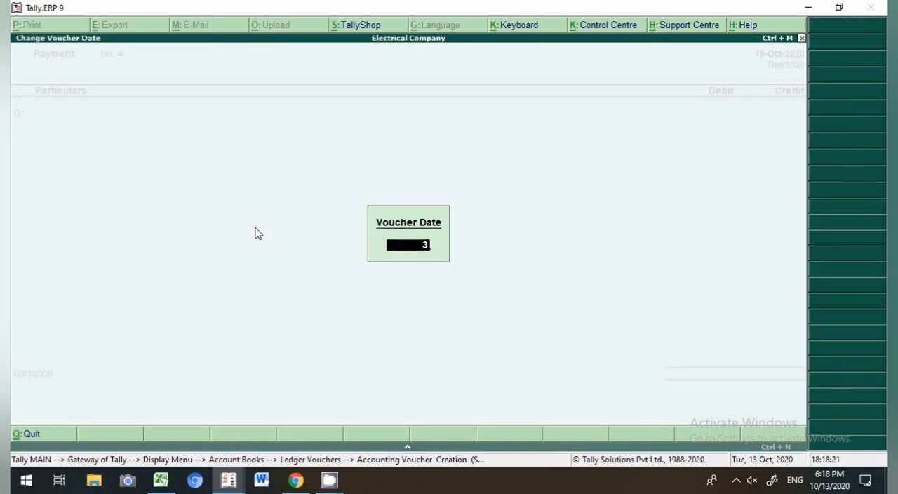
{"action": "key", "text": "Return"}
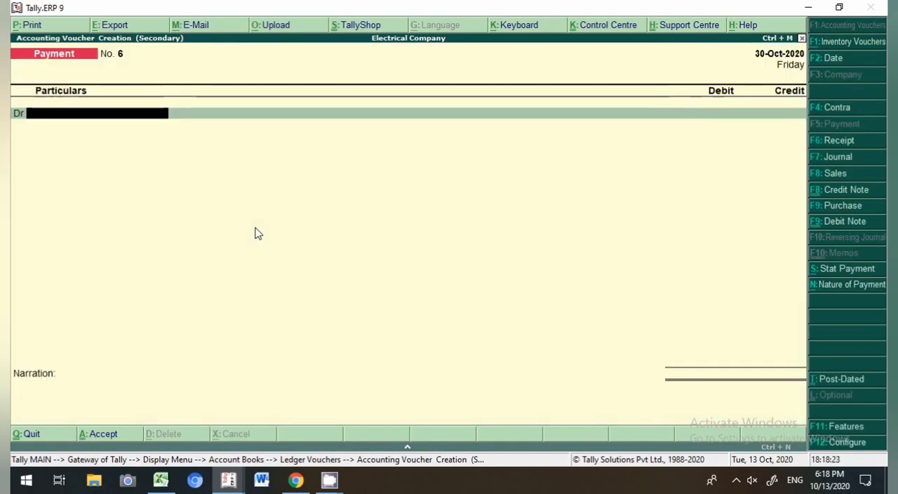
{"action": "type", "text": "Elec"}
{"action": "key", "text": "Return"}
Step: Debit 40,000 allocated as Agst Ref against pending bill 3 and credit Sbi
{"action": "type", "text": "40000"}
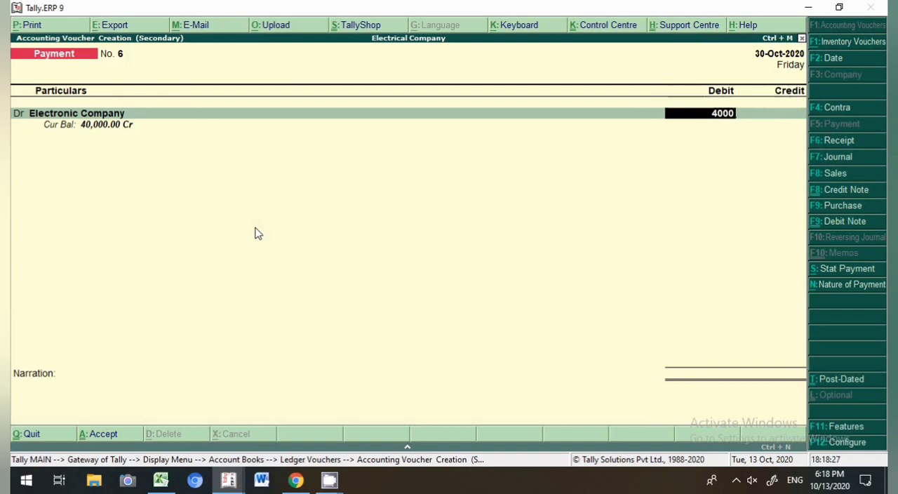
{"action": "key", "text": "Return"}
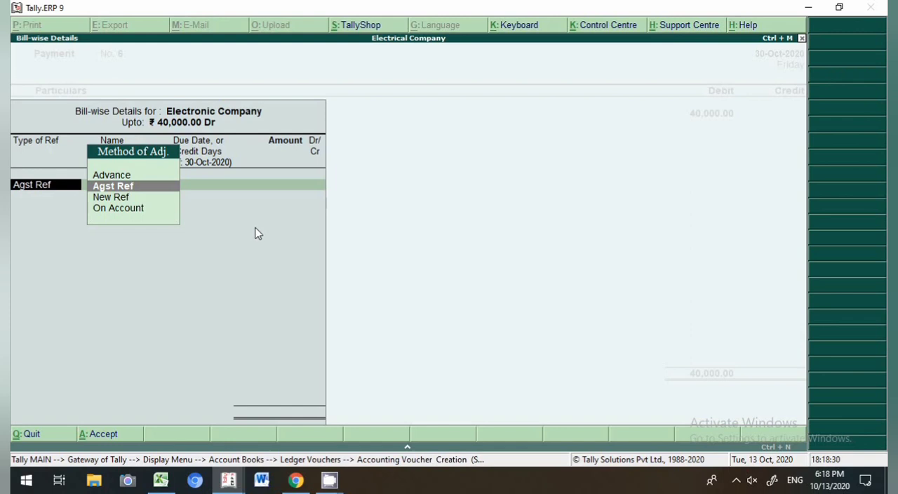
{"action": "key", "text": "Return"}
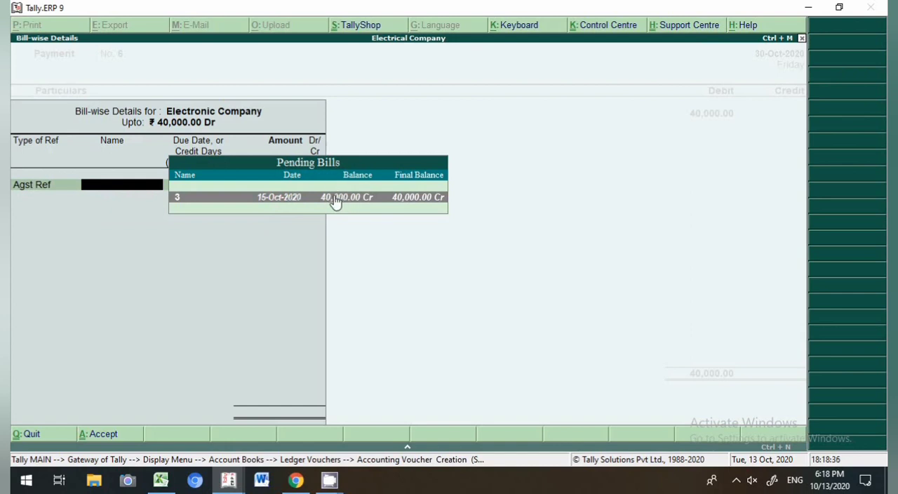
{"action": "key", "text": "Return"}
{"action": "key", "text": "Return"}
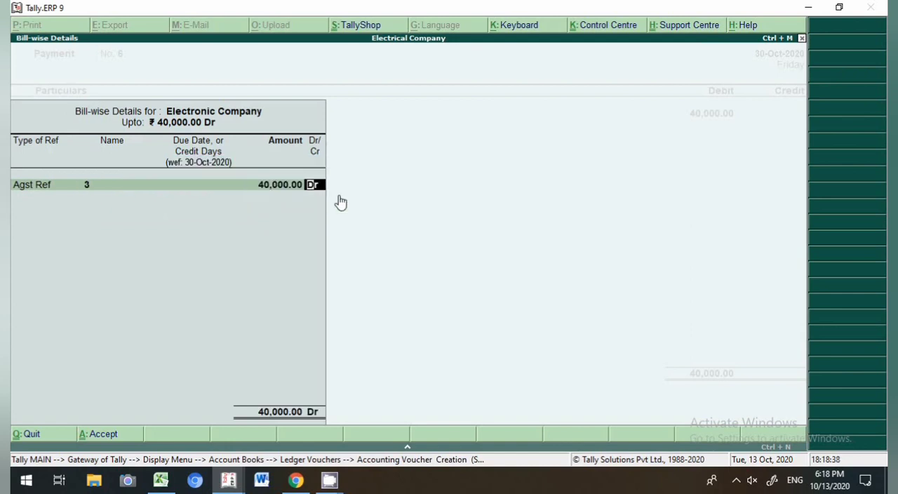
{"action": "key", "text": "Return"}
{"action": "key", "text": "Return"}
{"action": "key", "text": "Return"}
{"action": "key", "text": "Return"}
{"action": "key", "text": "Return"}
{"action": "key", "text": "Return"}
Step: Enter instrument number 125021 in the Sbi cheque bank allocation
{"action": "type", "text": "125021"}
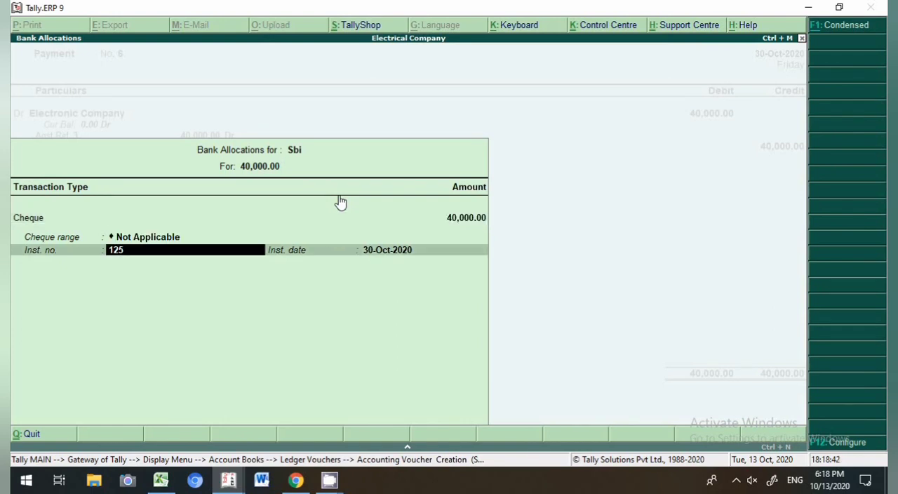
Step: Finish the bank allocation and save the payment voucher
{"action": "key", "text": "Return"}
{"action": "key", "text": "Return"}
{"action": "key", "text": "Return"}
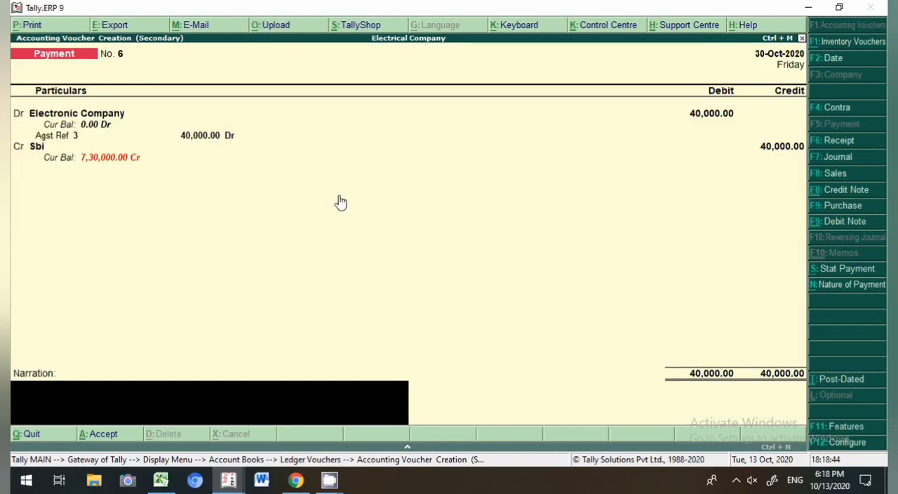
{"action": "key", "text": "Return"}
{"action": "key", "text": "Return"}
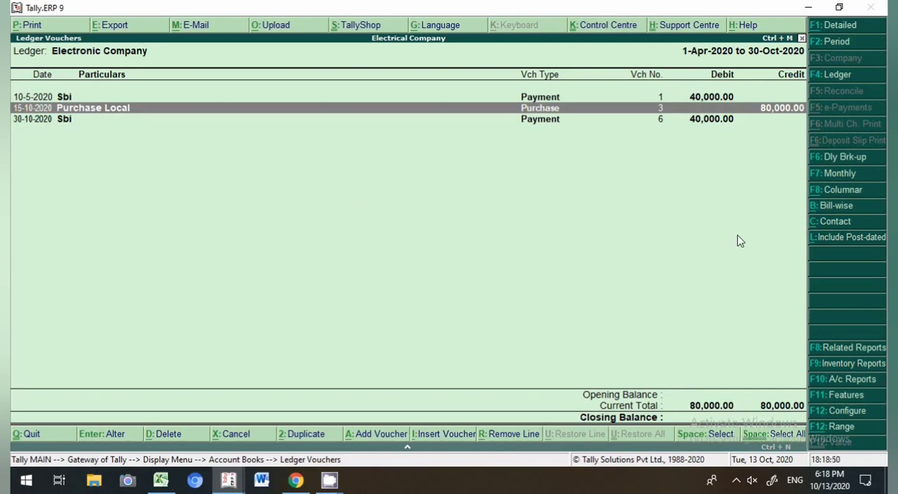
Step: View the bill-wise outstanding report for Electronic Company and return to the Account Books menu
{"action": "left_click", "coordinate": [837, 205]}
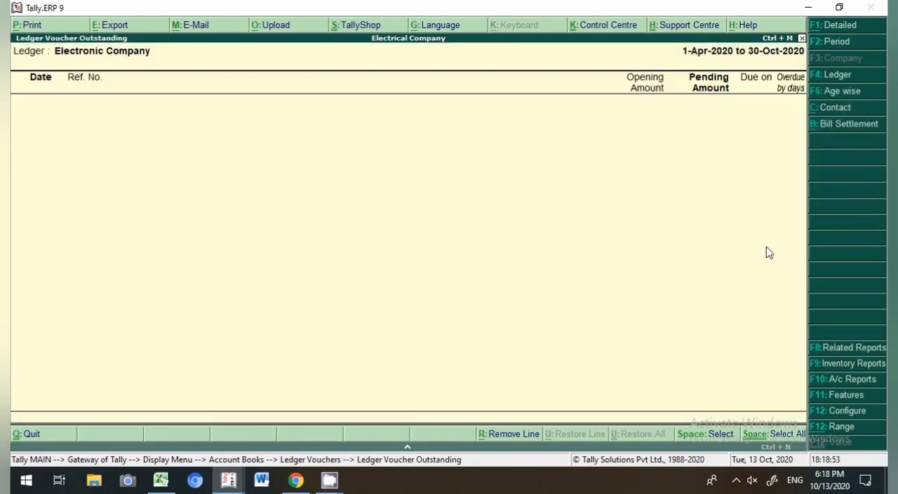
{"action": "key", "text": "Escape"}
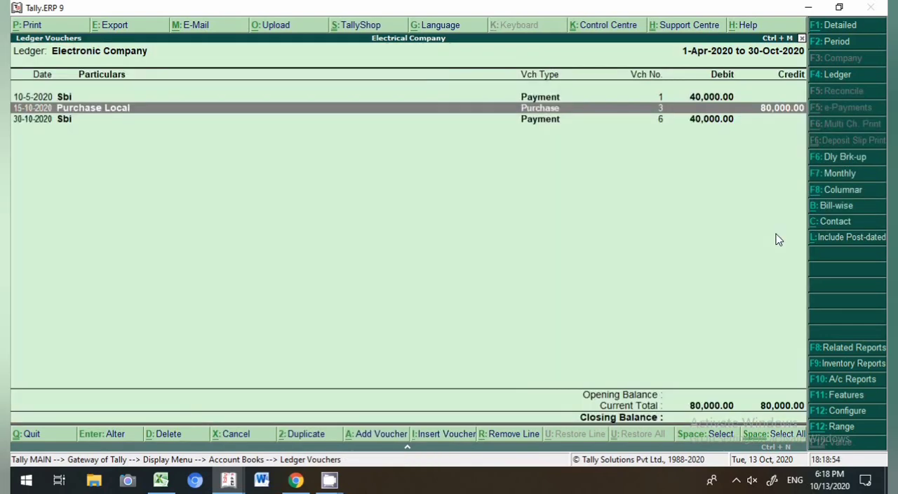
{"action": "key", "text": "Escape"}
{"action": "key", "text": "Escape"}
{"action": "key", "text": "Escape"}
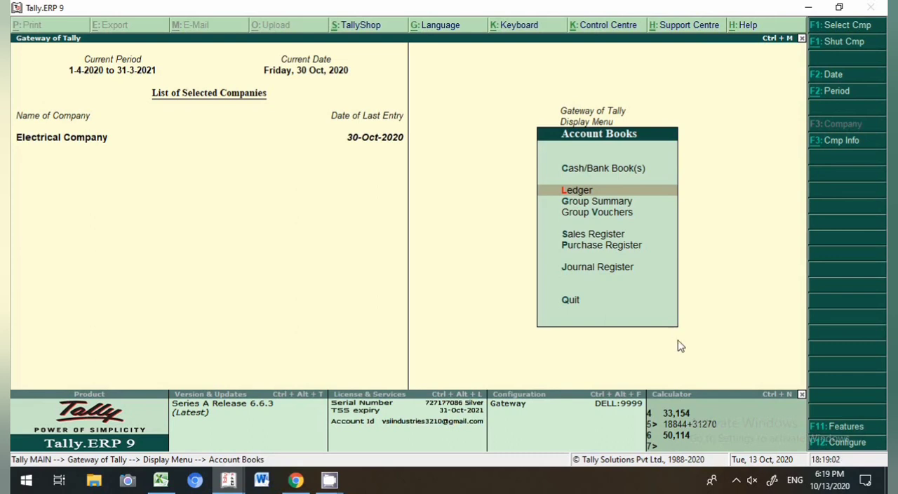
{"action": "right_click", "coordinate": [736, 480]}
{"action": "left_click", "coordinate": [736, 480]}
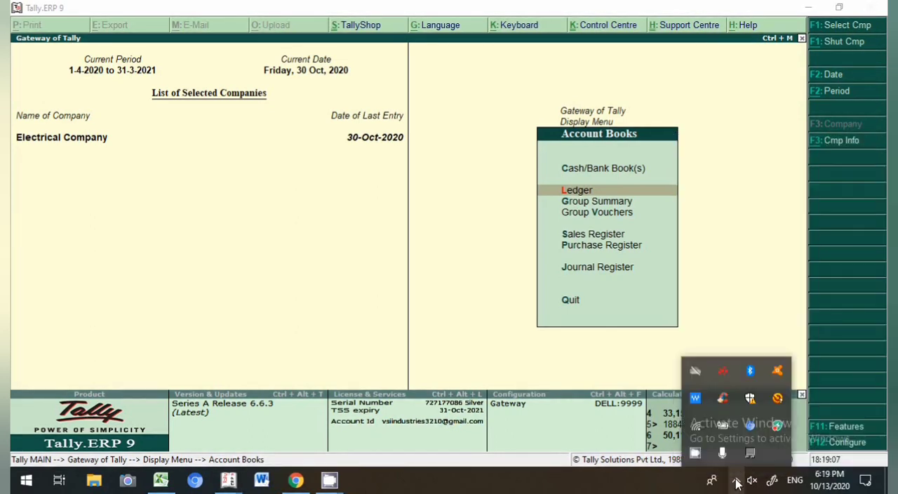
{"action": "right_click", "coordinate": [694, 452]}
{"action": "left_click", "coordinate": [726, 419]}
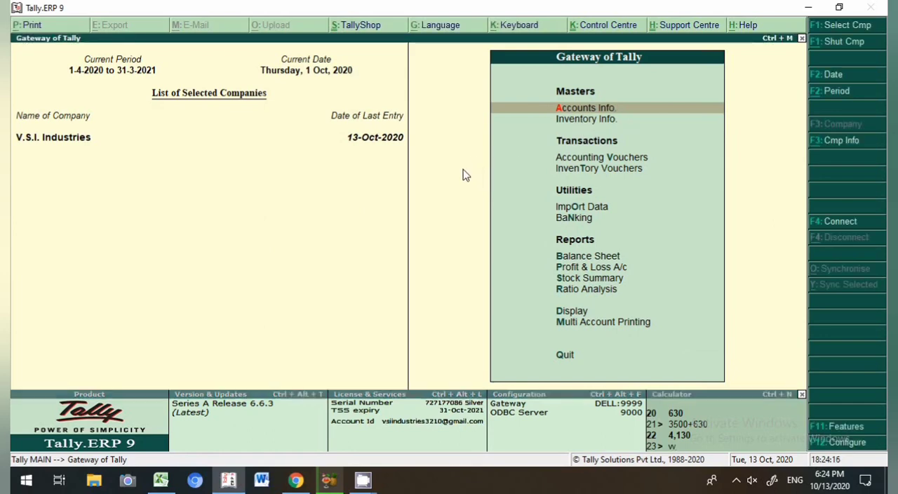
Step: Create a receipt voucher dated 2-Oct-2020 and credit Mayur Rubbers Pvt Ltd
{"action": "key", "text": "v"}
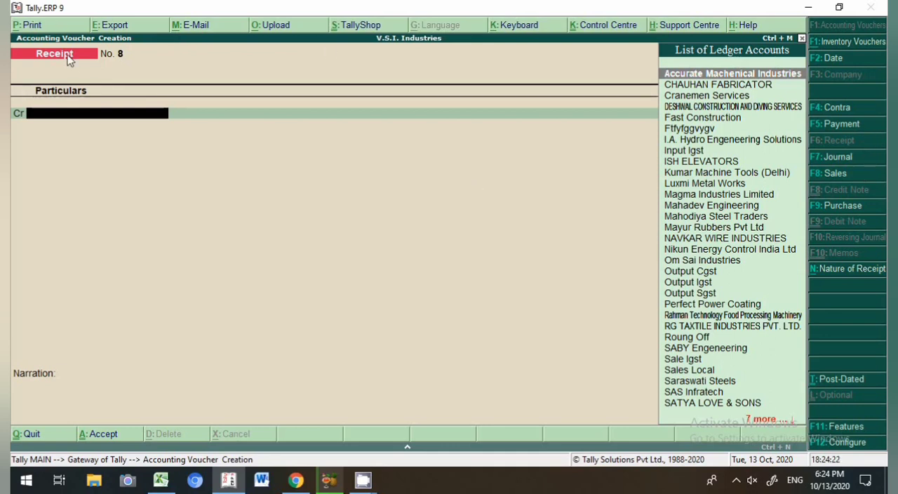
{"action": "key", "text": "F2"}
{"action": "key", "text": "Return"}
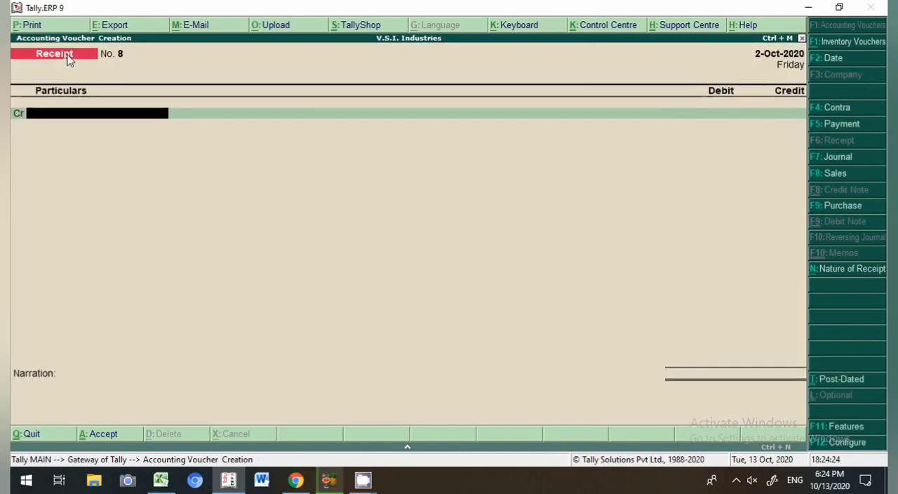
{"action": "type", "text": "Mayu"}
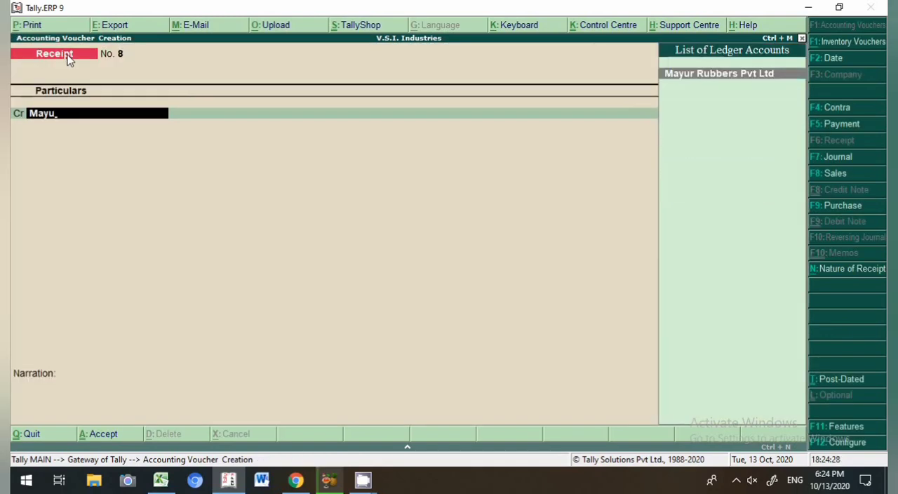
{"action": "key", "text": "Return"}
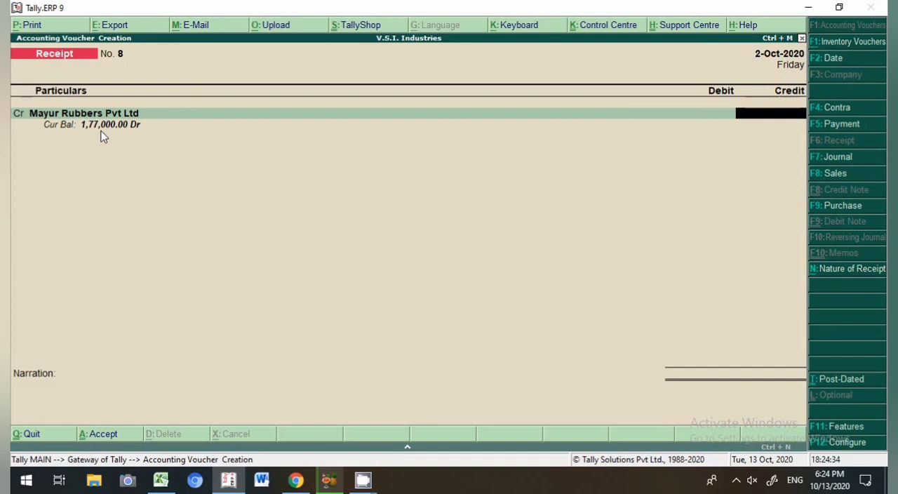
Step: Credit 1,00,000 to Mayur Rubbers Pvt Ltd as an Advance reference 8
{"action": "type", "text": "100000"}
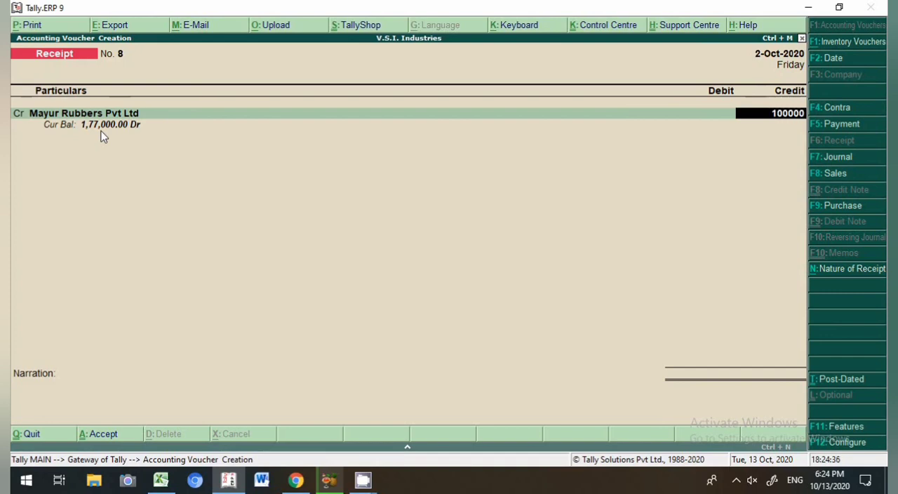
{"action": "key", "text": "Return"}
{"action": "key", "text": "Up"}
{"action": "key", "text": "Up"}
{"action": "key", "text": "Up"}
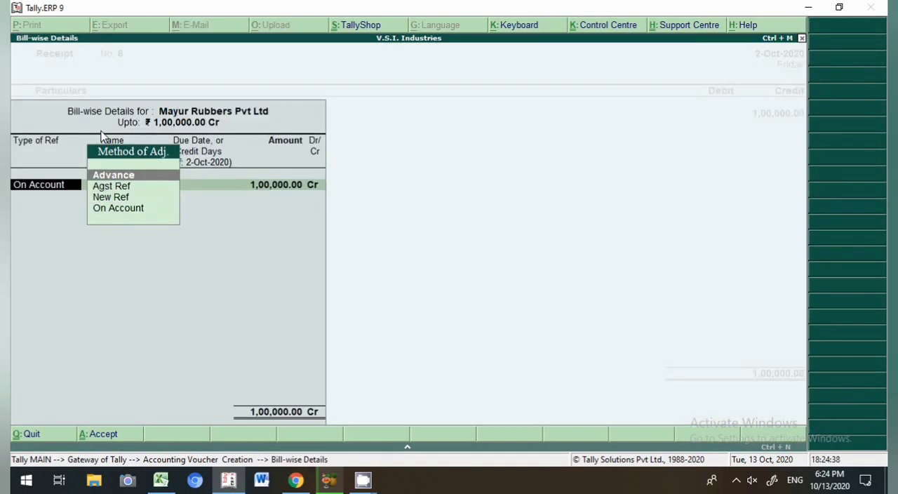
{"action": "key", "text": "Return"}
{"action": "key", "text": "Return"}
{"action": "key", "text": "Return"}
{"action": "key", "text": "Return"}
{"action": "key", "text": "Return"}
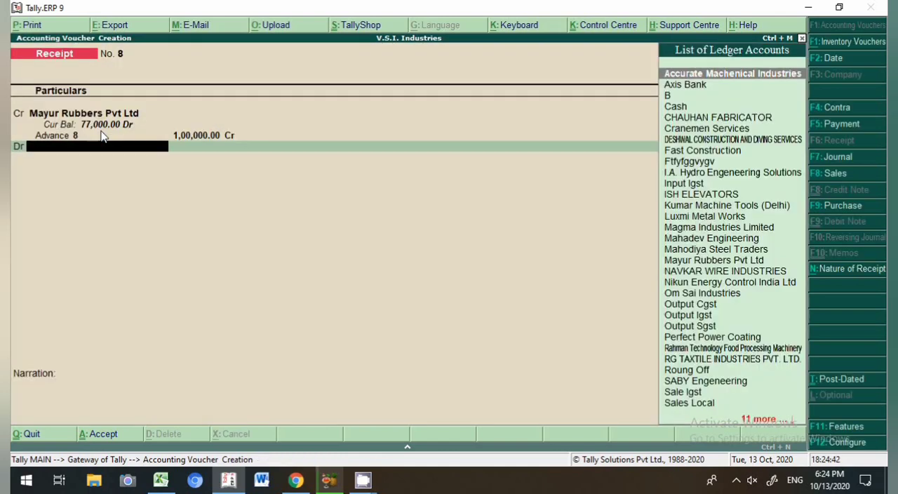
Step: Debit Axis Bank for the amount and enter cheque instrument number 123654 in its bank allocation
{"action": "key", "text": "Down"}
{"action": "key", "text": "Return"}
{"action": "key", "text": "Return"}
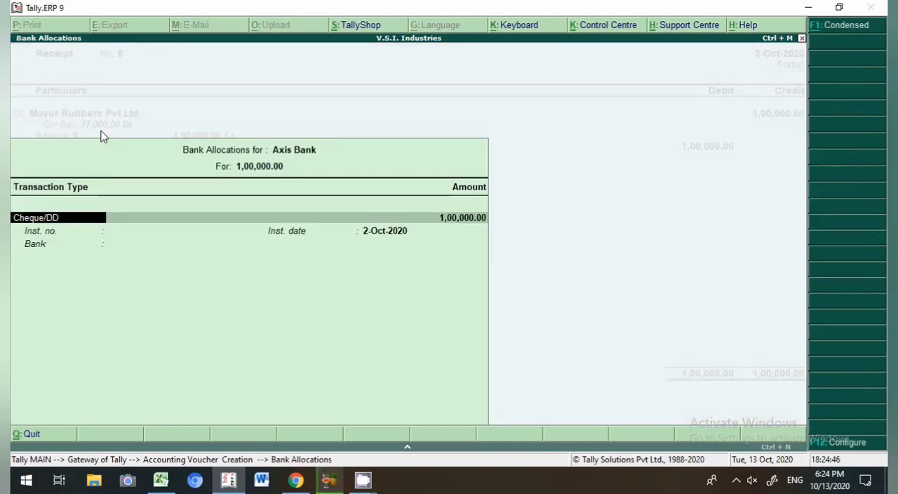
{"action": "key", "text": "Return"}
{"action": "key", "text": "Return"}
{"action": "key", "text": "BackSpace"}
{"action": "type", "text": "123654"}
{"action": "key", "text": "Return"}
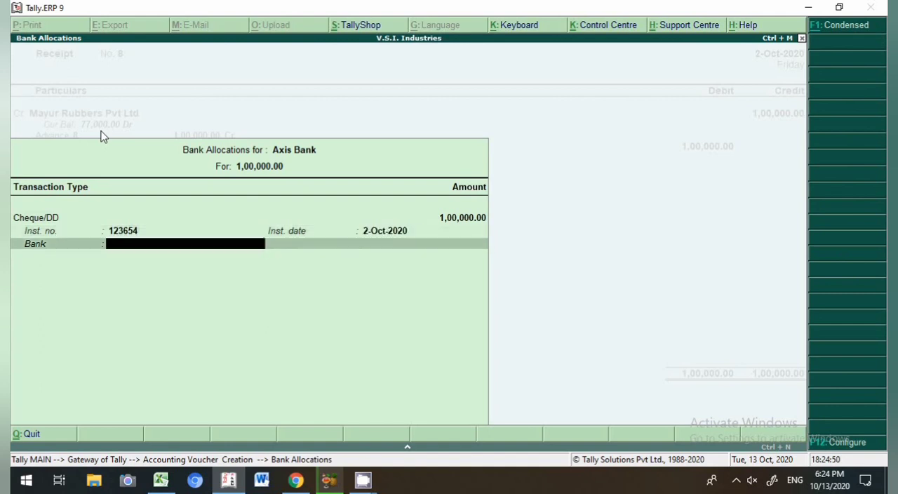
{"action": "key", "text": "Return"}
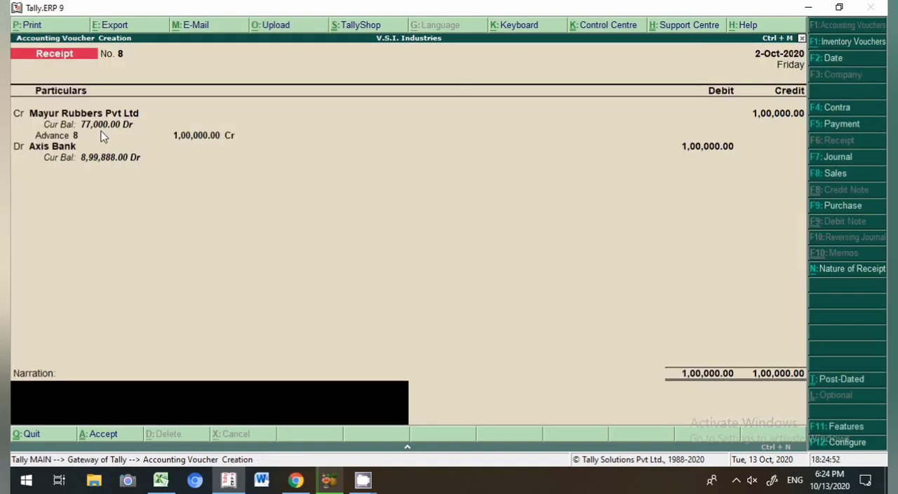
Step: Enter the narration "ch no-141182 being amount recevd as a advance" and save the receipt voucher
{"action": "type", "text": "ch no-141182 being a"}
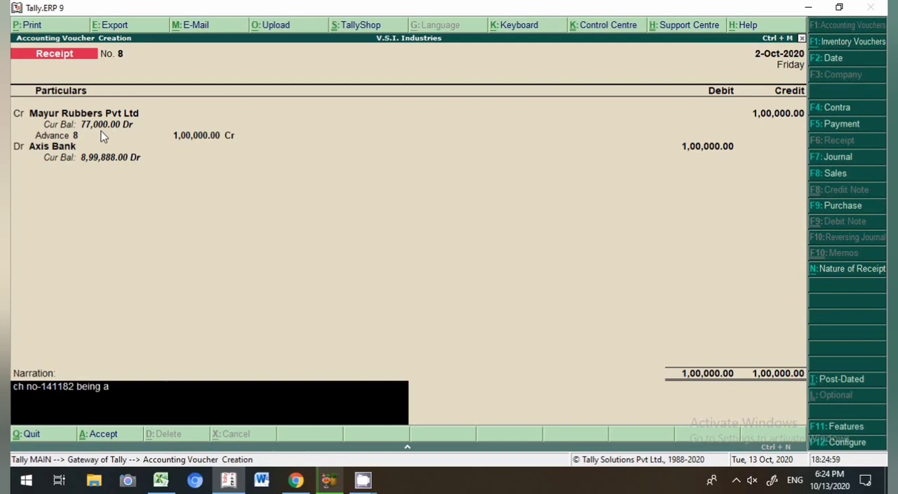
{"action": "type", "text": "mount recevd"}
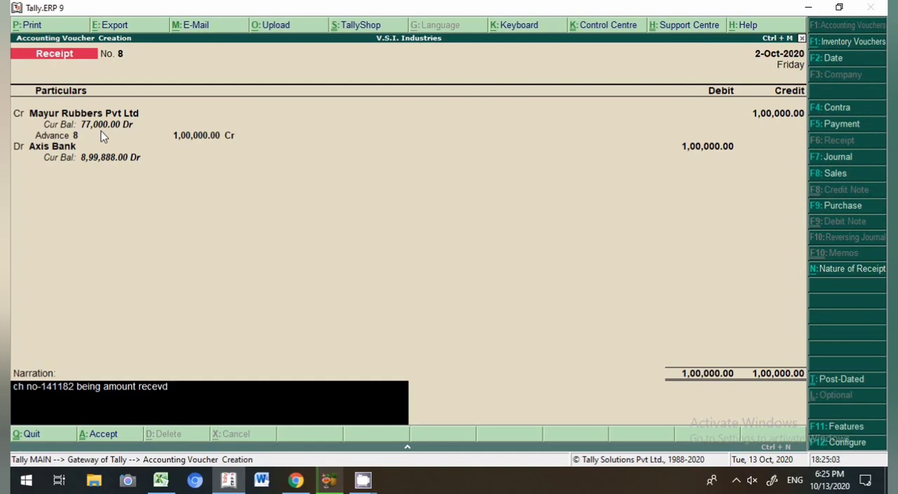
{"action": "type", "text": " as a advance"}
{"action": "key", "text": "Return"}
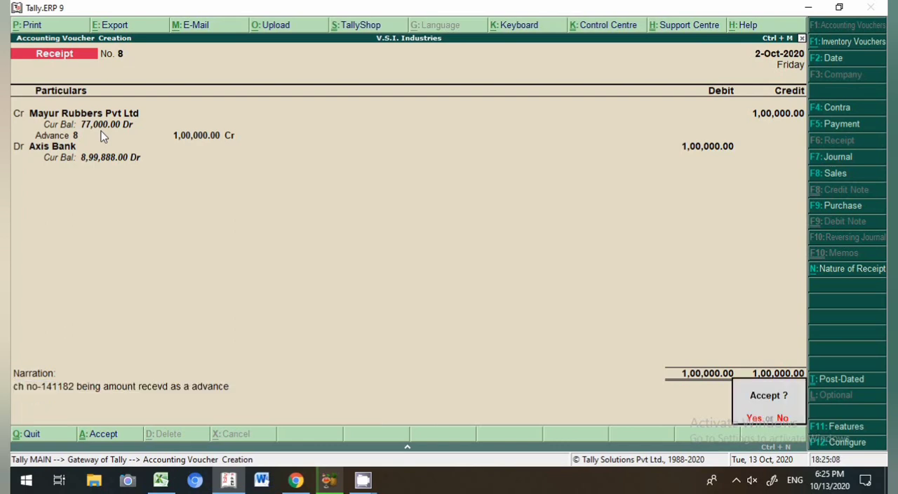
{"action": "key", "text": "Return"}
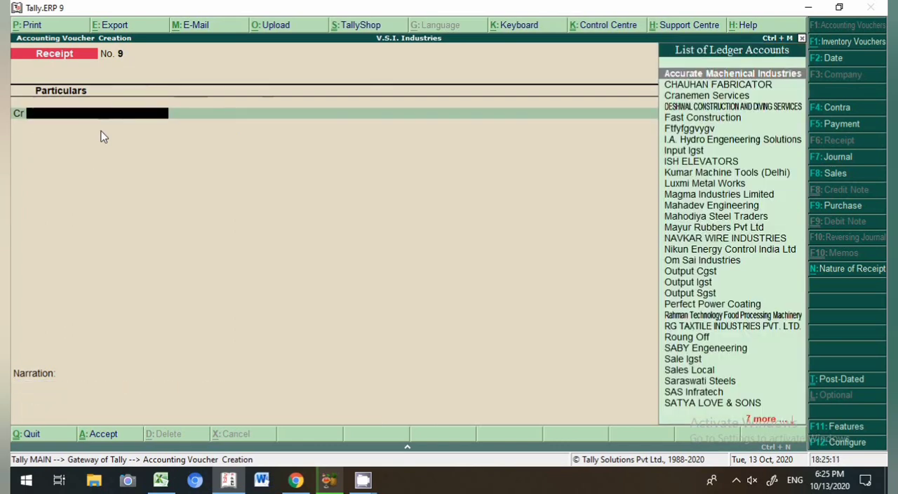
Step: Open the ledger vouchers report for Mayur Rubbers Pvt Ltd
{"action": "key", "text": "Escape"}
{"action": "key", "text": "Return"}
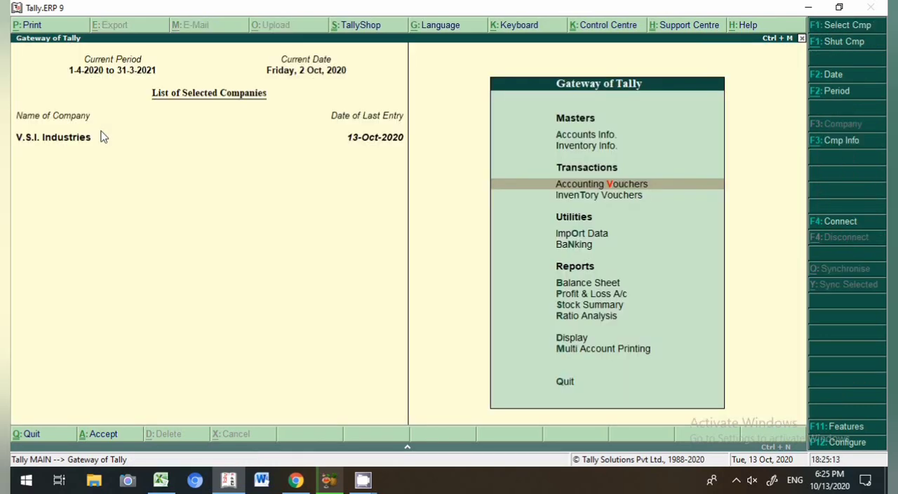
{"action": "type", "text": "dalMay"}
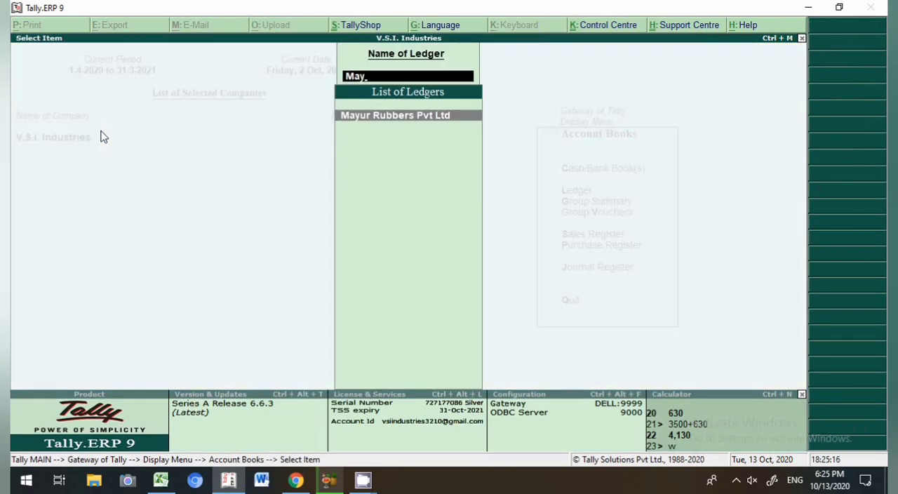
{"action": "key", "text": "Return"}
{"action": "key", "text": "Return"}
{"action": "key", "text": "Escape"}
{"action": "key", "text": "Return"}
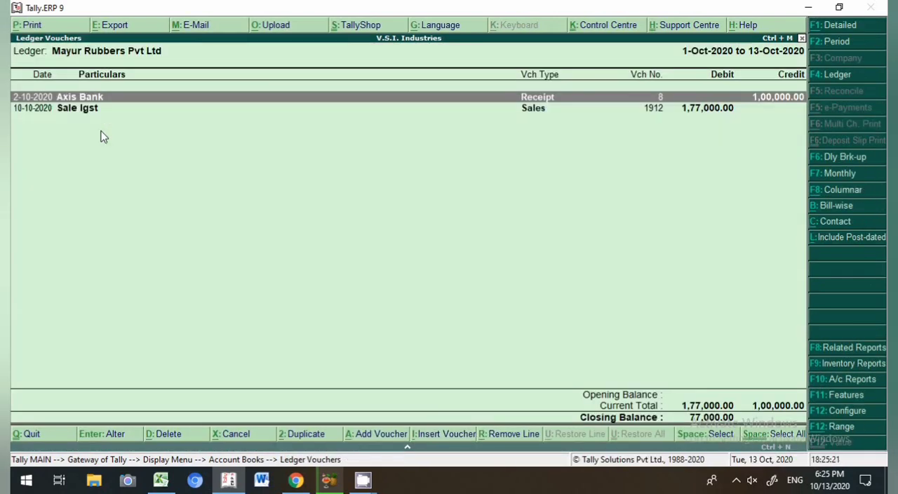
Step: Open the sales voucher 1912 from the ledger report for alteration
{"action": "key", "text": "Down"}
{"action": "key", "text": "Up"}
{"action": "key", "text": "Down"}
{"action": "key", "text": "Up"}
{"action": "key", "text": "Down"}
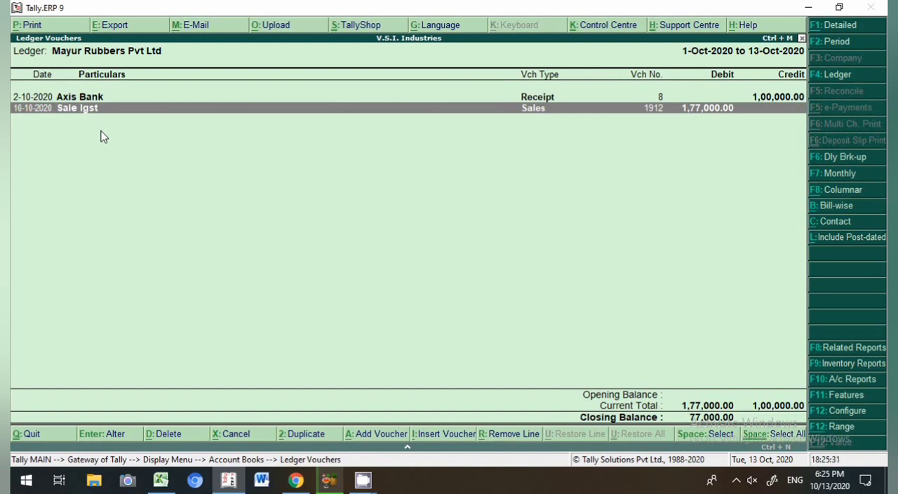
{"action": "left_click", "coordinate": [530, 112]}
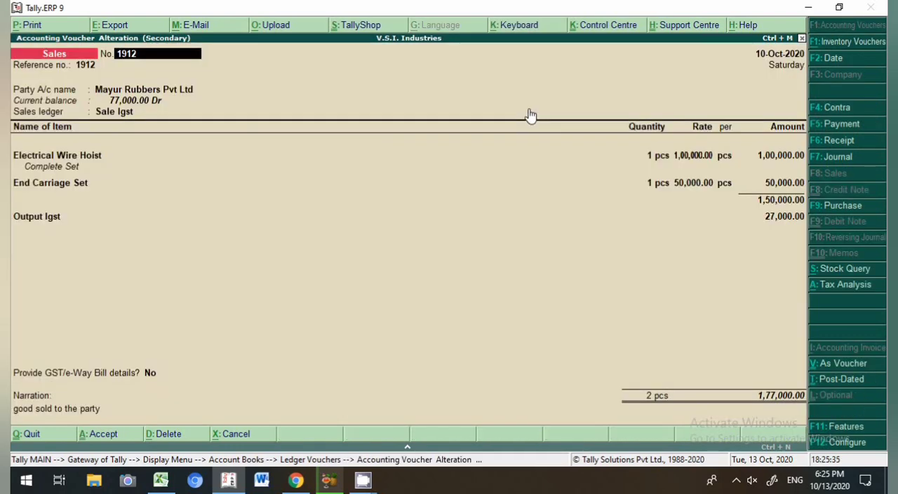
Step: Turn off Use defaults for bill allocations in the sales invoice configuration
{"action": "left_click", "coordinate": [775, 401]}
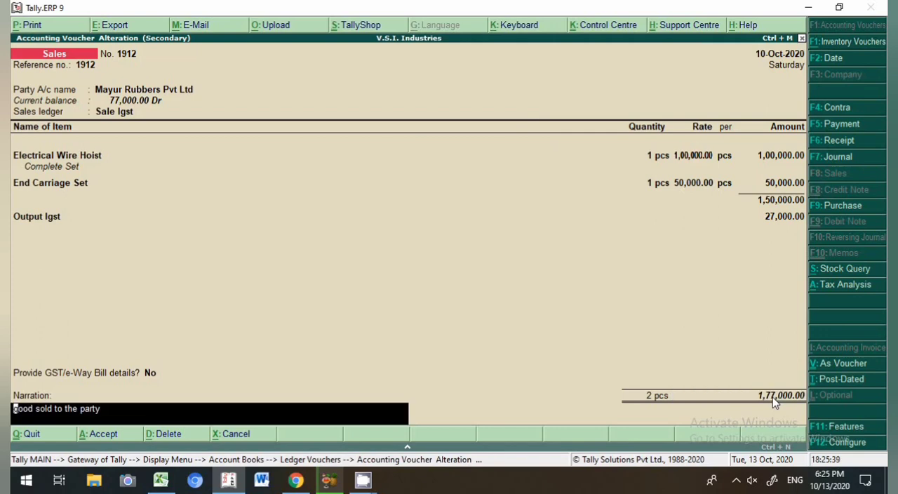
{"action": "left_click", "coordinate": [825, 442]}
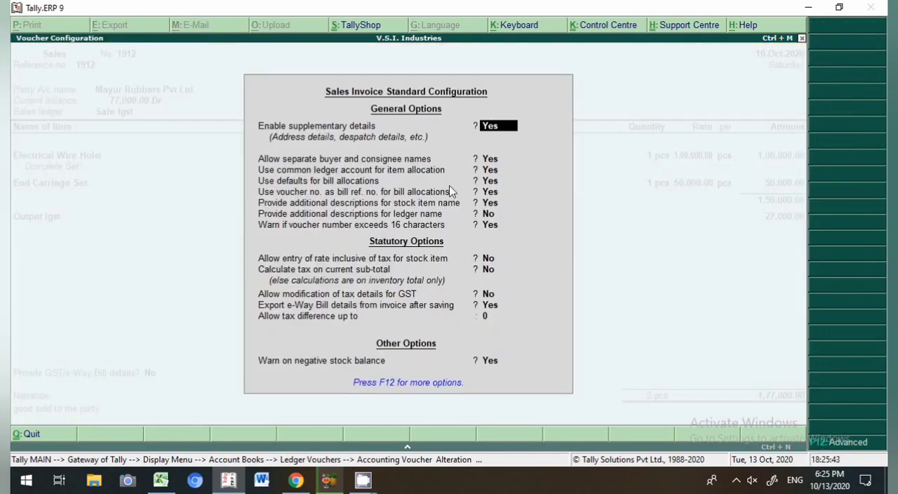
{"action": "left_click", "coordinate": [328, 182]}
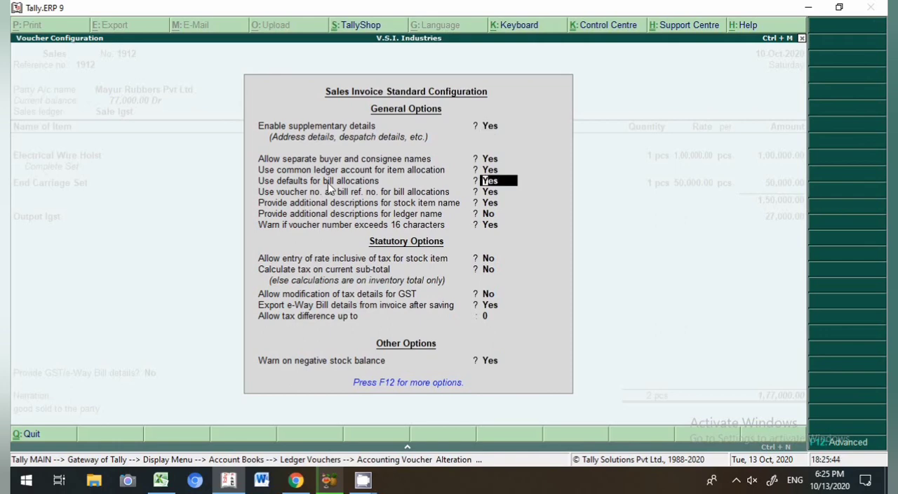
{"action": "key", "text": "n"}
{"action": "key", "text": "Return"}
{"action": "key", "text": "Return"}
{"action": "key", "text": "Return"}
{"action": "key", "text": "Return"}
{"action": "key", "text": "Return"}
{"action": "key", "text": "Return"}
{"action": "key", "text": "Return"}
{"action": "key", "text": "Return"}
{"action": "key", "text": "Return"}
{"action": "key", "text": "Return"}
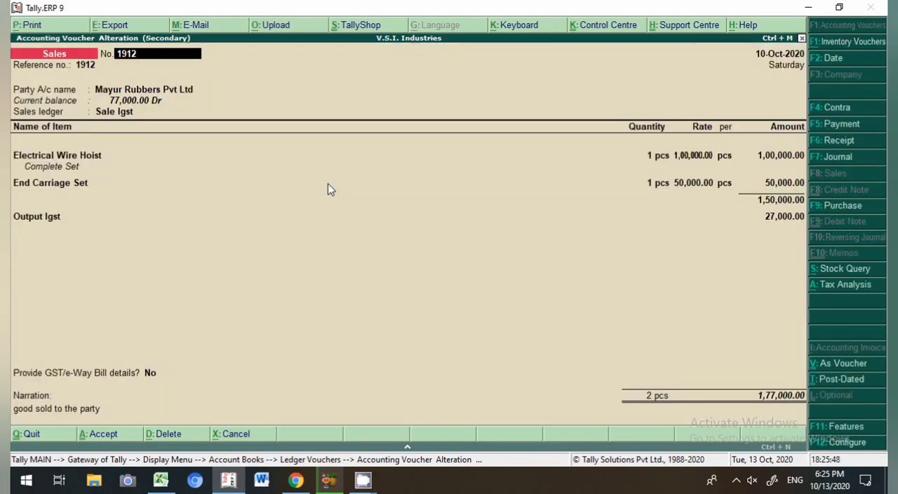
Step: Allocate 1,00,000 of the sales bill against the pending advance reference 8
{"action": "left_click", "coordinate": [759, 397]}
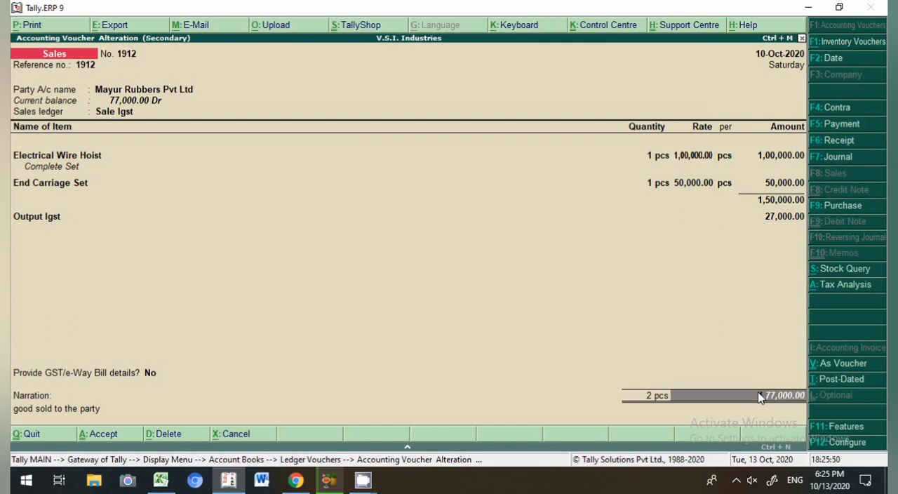
{"action": "key", "text": "Return"}
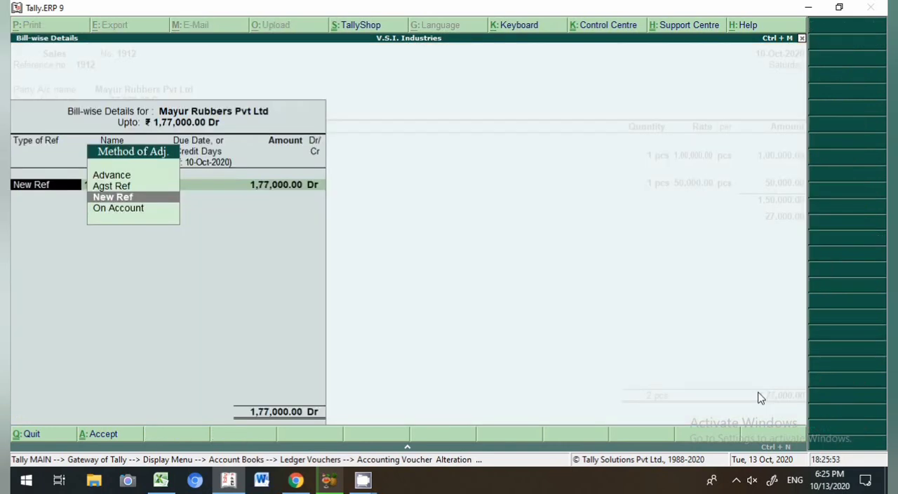
{"action": "key", "text": "Down"}
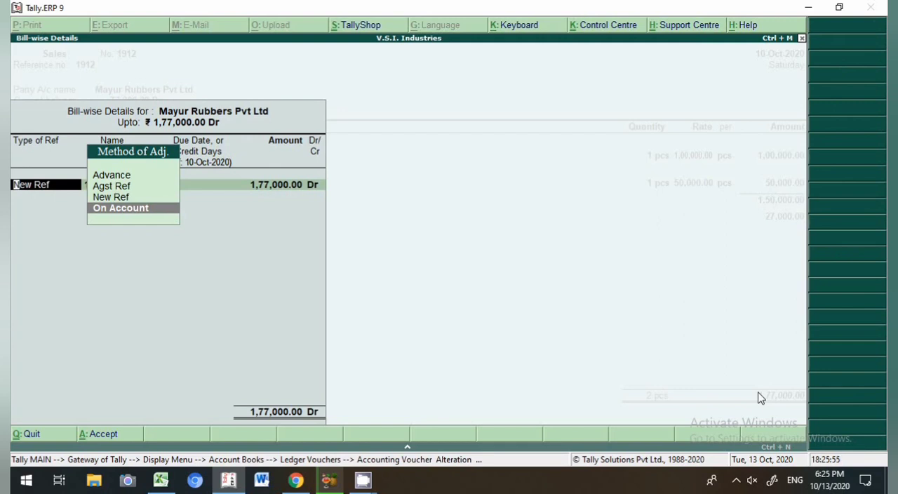
{"action": "key", "text": "Up"}
{"action": "key", "text": "Up"}
{"action": "key", "text": "Return"}
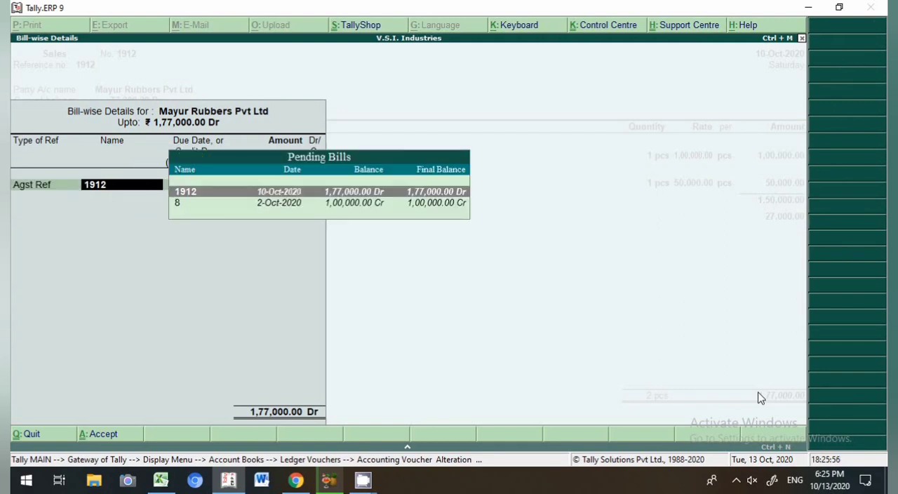
{"action": "key", "text": "Down"}
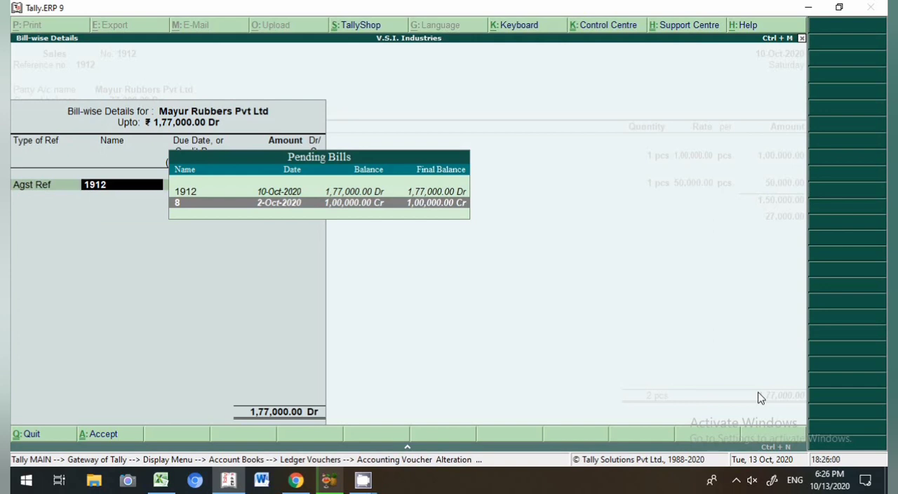
{"action": "key", "text": "Return"}
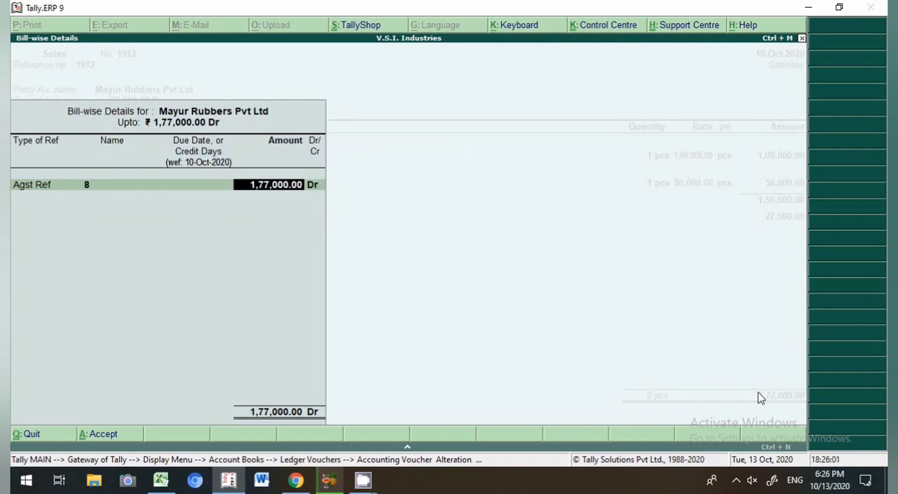
{"action": "type", "text": "100000"}
{"action": "key", "text": "Return"}
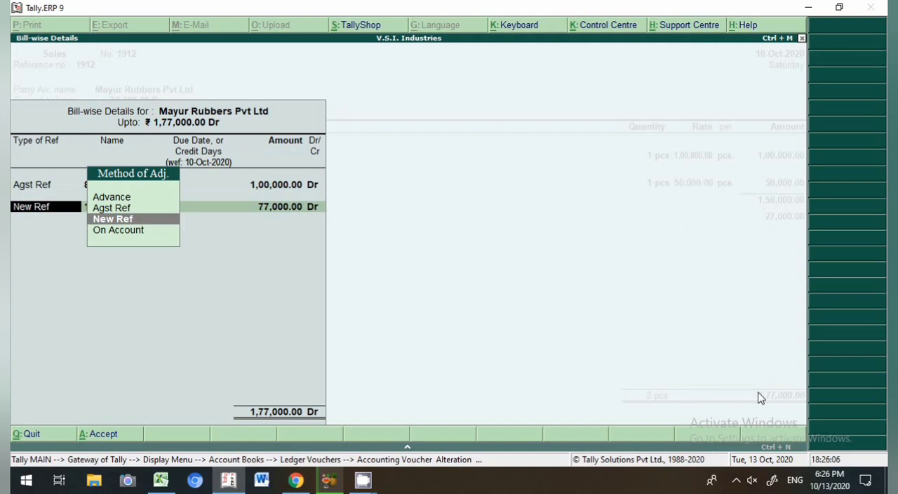
Step: Keep the remaining 77,000 as a new reference and save the altered sales voucher
{"action": "key", "text": "Return"}
{"action": "key", "text": "Return"}
{"action": "key", "text": "Return"}
{"action": "key", "text": "Return"}
{"action": "key", "text": "Return"}
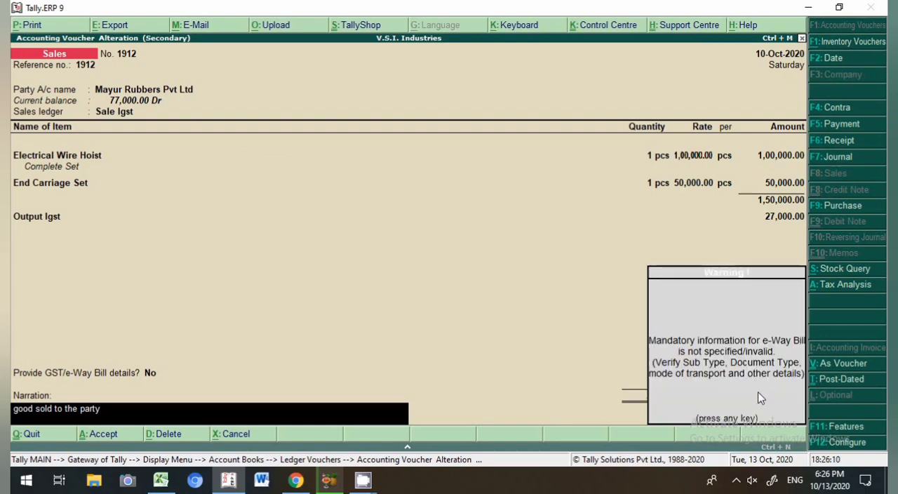
{"action": "key", "text": "Return"}
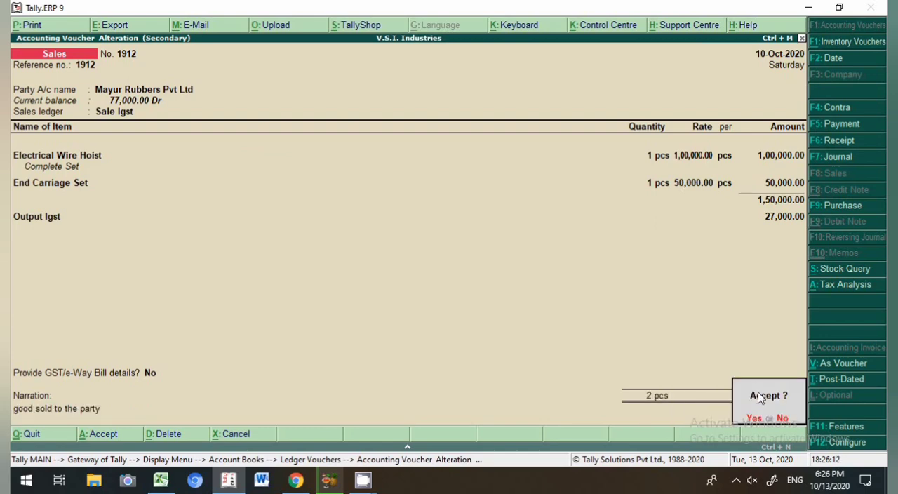
{"action": "key", "text": "Return"}
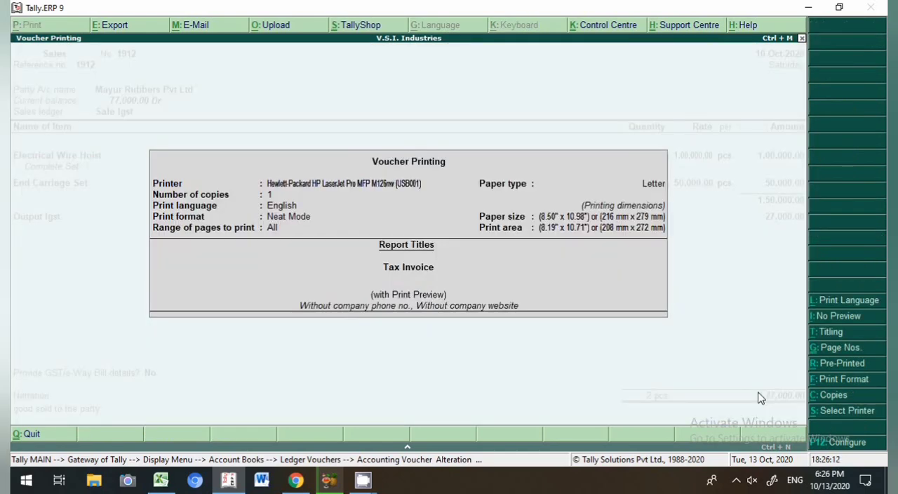
{"action": "key", "text": "Escape"}
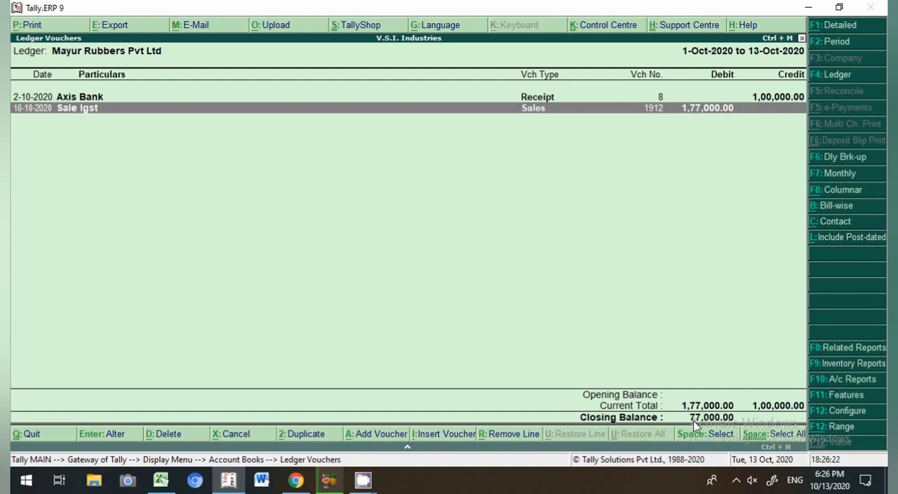
Step: Add a receipt voucher dated 15-10 crediting Mayur Rubbers Pvt Ltd
{"action": "key", "text": "alt+a"}
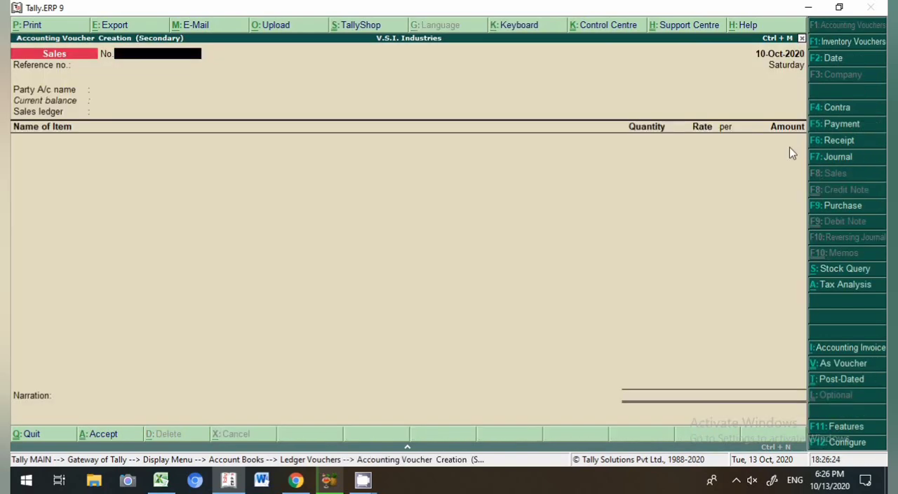
{"action": "left_click", "coordinate": [831, 144]}
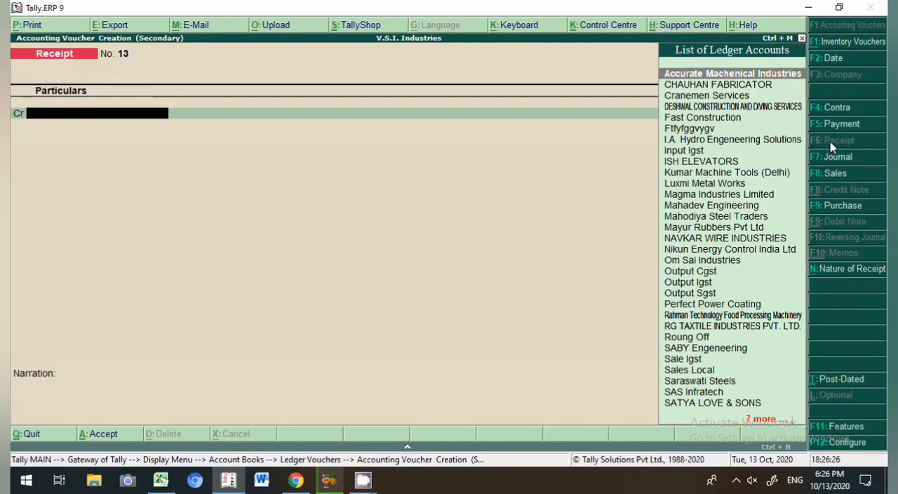
{"action": "key", "text": "F2"}
{"action": "type", "text": "15-10"}
{"action": "key", "text": "Return"}
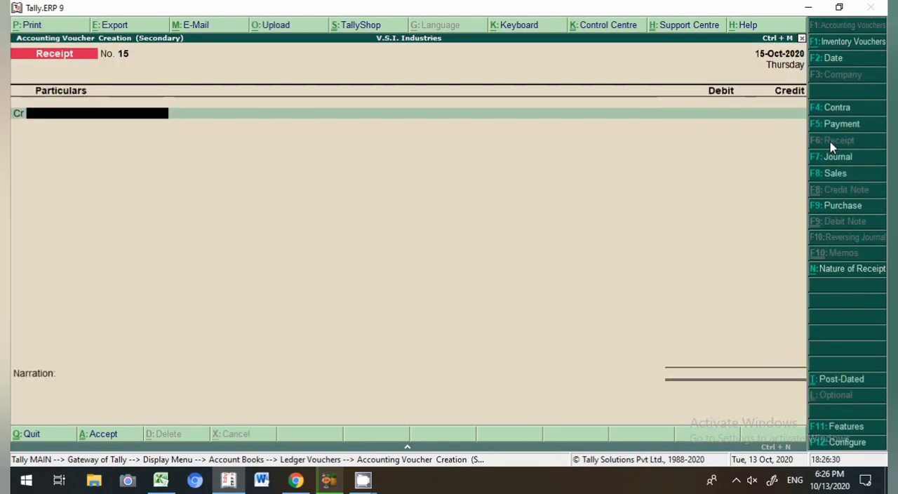
{"action": "type", "text": "May"}
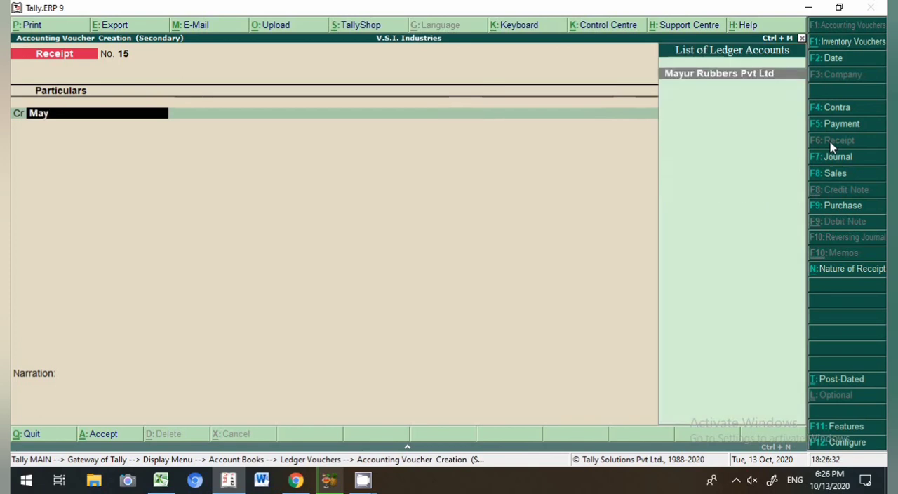
{"action": "key", "text": "Return"}
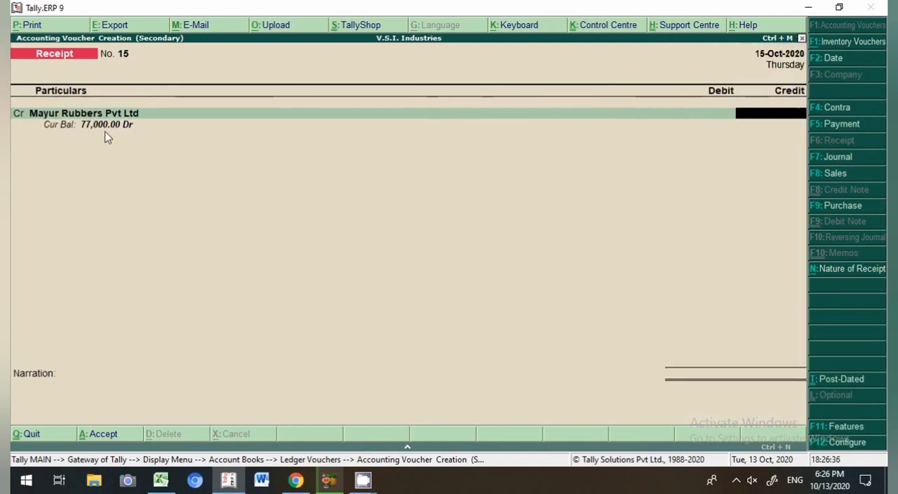
Step: Enter 77000 received against bill 1912 and debit Axis Bank
{"action": "type", "text": "77000"}
{"action": "key", "text": "Return"}
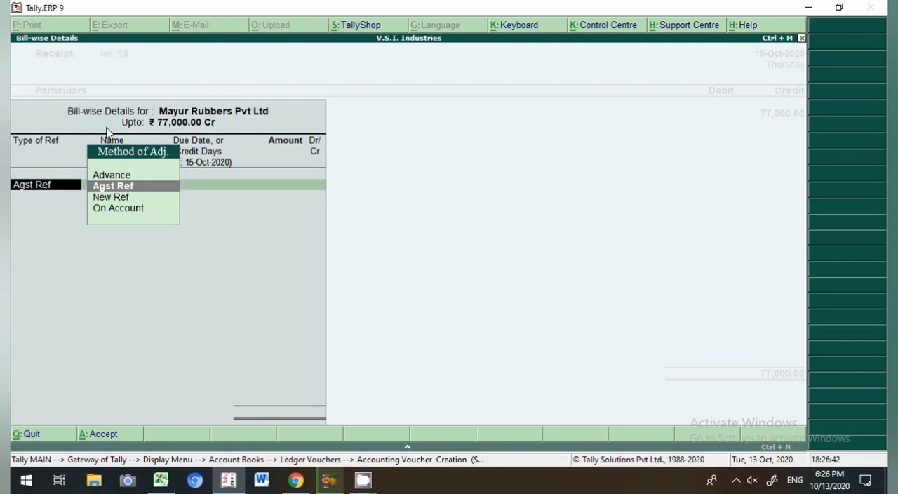
{"action": "key", "text": "Return"}
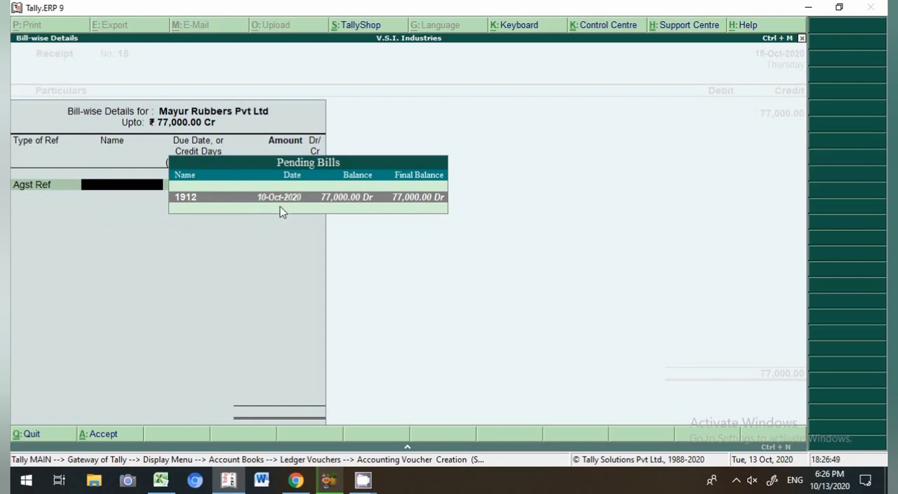
{"action": "key", "text": "Return"}
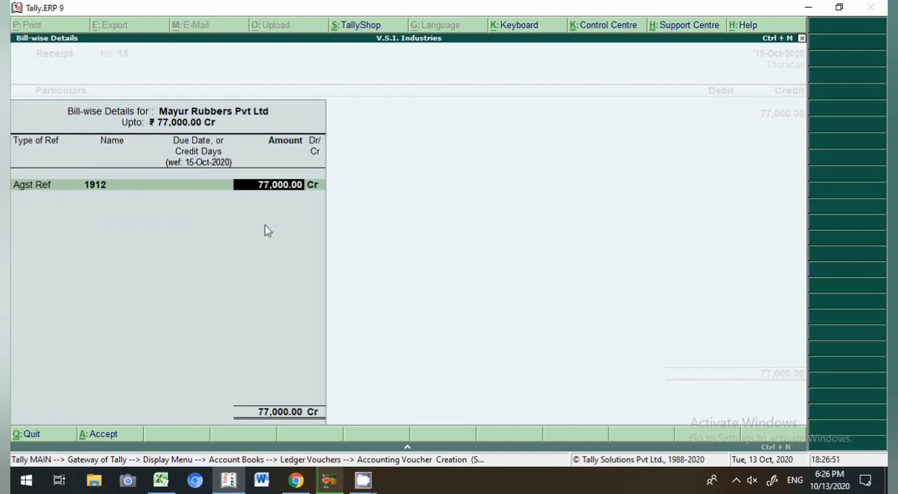
{"action": "key", "text": "Return"}
{"action": "key", "text": "Return"}
{"action": "key", "text": "Return"}
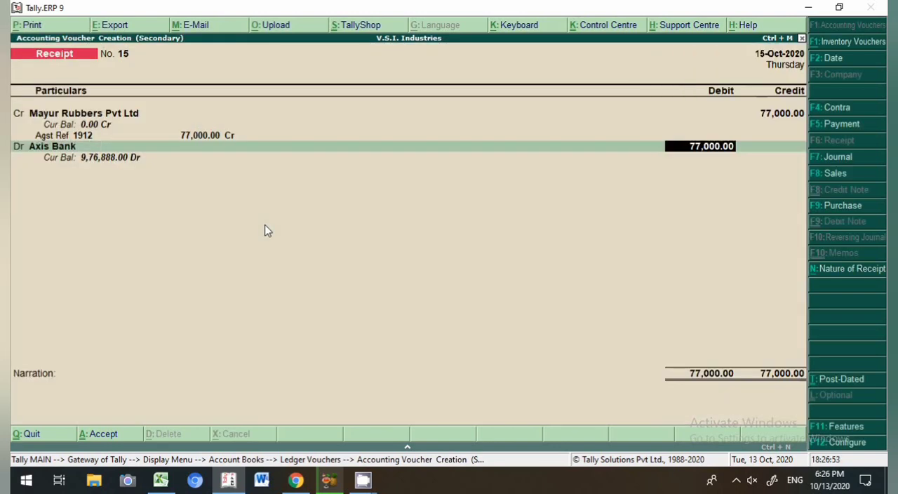
{"action": "key", "text": "Return"}
{"action": "key", "text": "Return"}
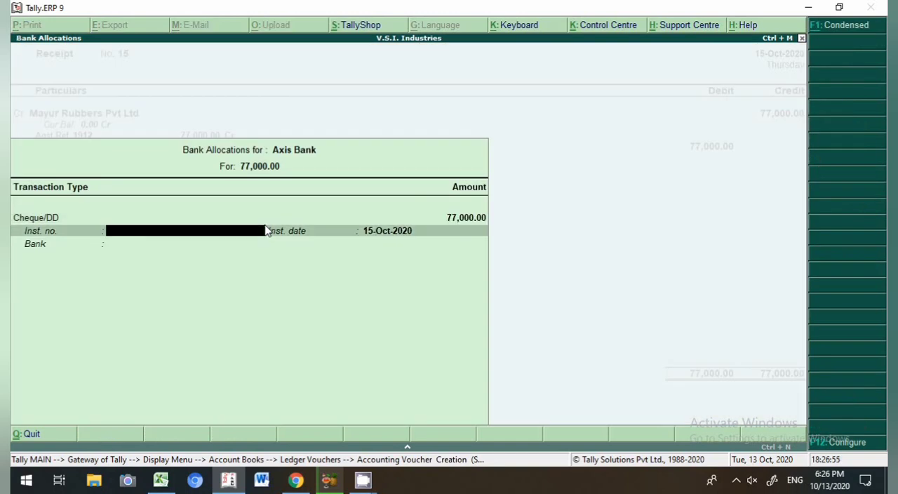
Step: Enter instrument number 123652 in the Axis Bank allocation and save the receipt voucher
{"action": "type", "text": "123652"}
{"action": "key", "text": "Return"}
{"action": "key", "text": "Return"}
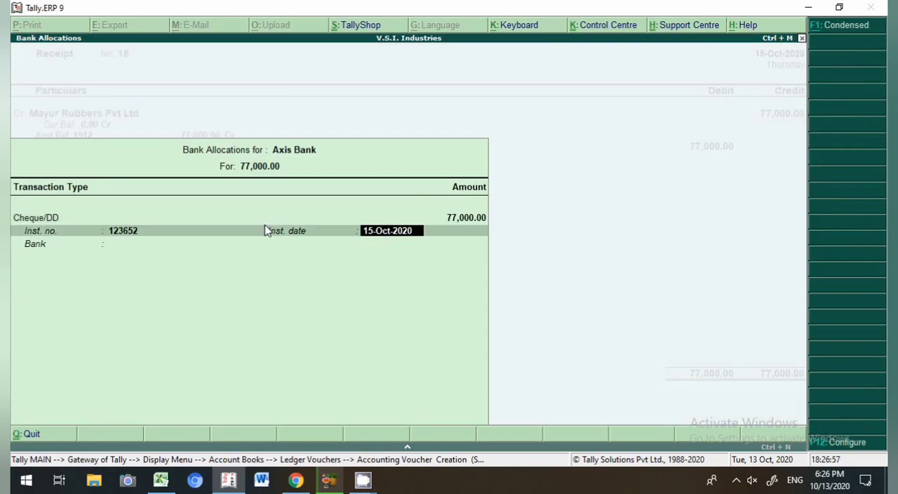
{"action": "key", "text": "Return"}
{"action": "key", "text": "Return"}
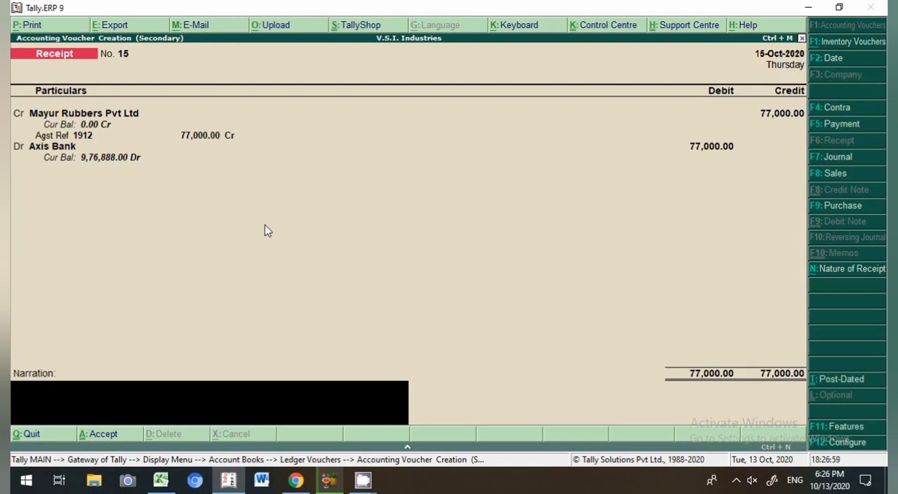
{"action": "key", "text": "Return"}
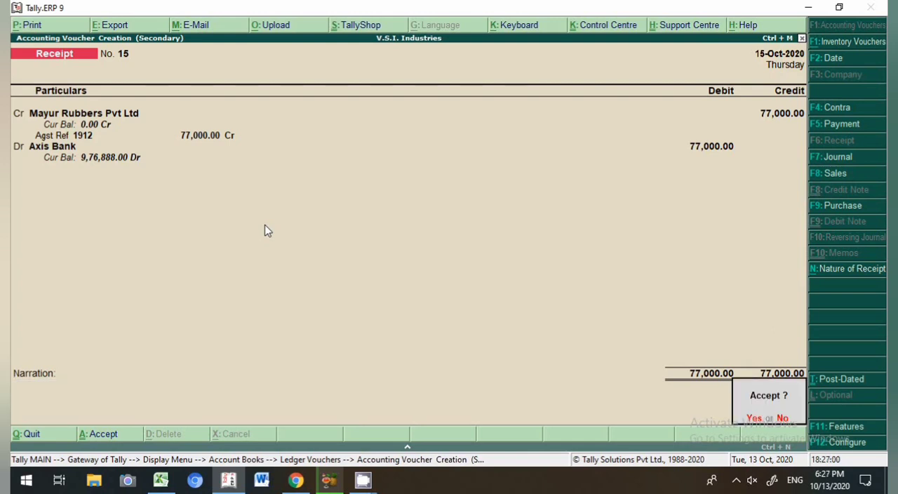
{"action": "key", "text": "Return"}
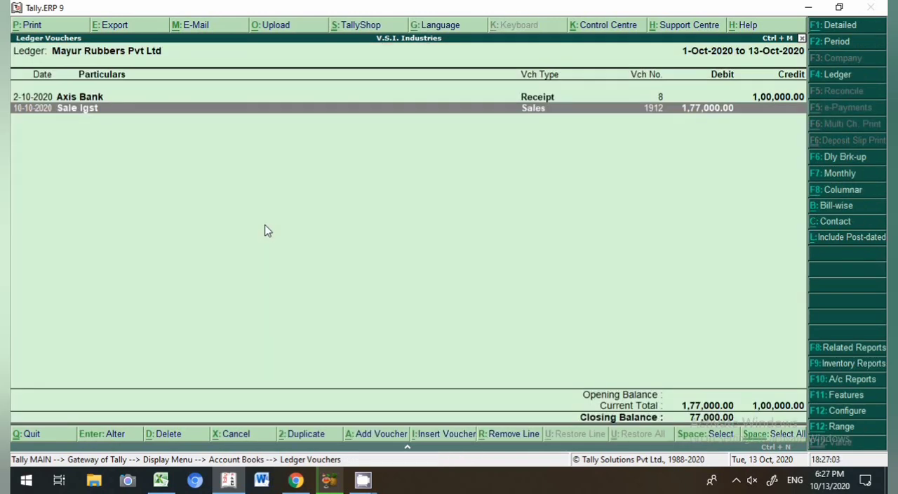
Step: Change the ledger report period to run through 15-Oct-2020
{"action": "key", "text": "alt+2"}
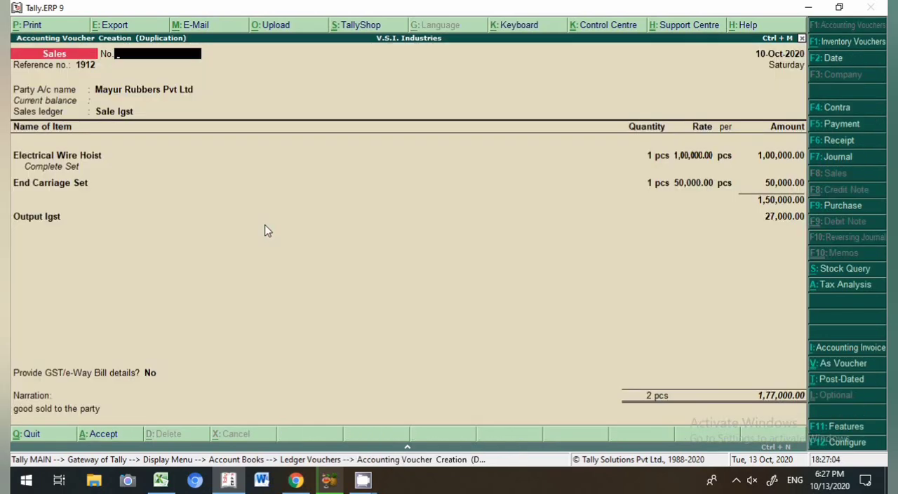
{"action": "key", "text": "Escape"}
{"action": "key", "text": "alt+F2"}
{"action": "key", "text": "BackSpace"}
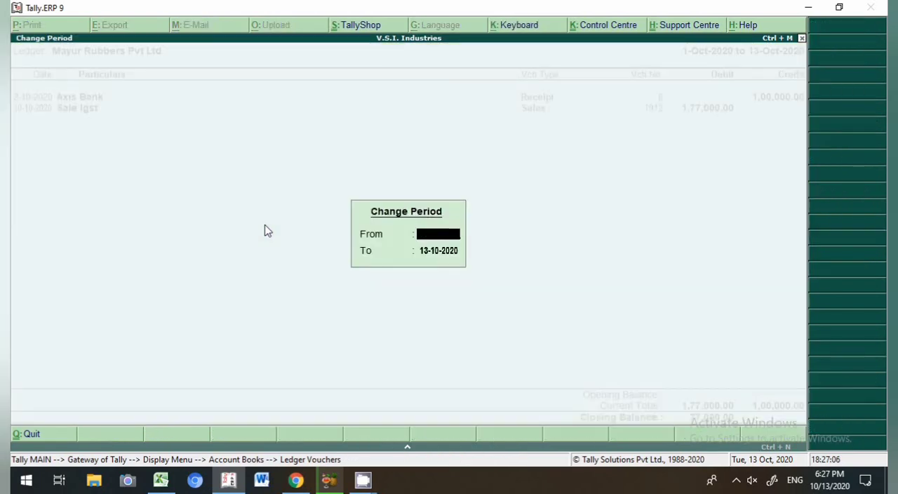
{"action": "key", "text": "Return"}
{"action": "key", "text": "Return"}
{"action": "key", "text": "Down"}
{"action": "key", "text": "Down"}
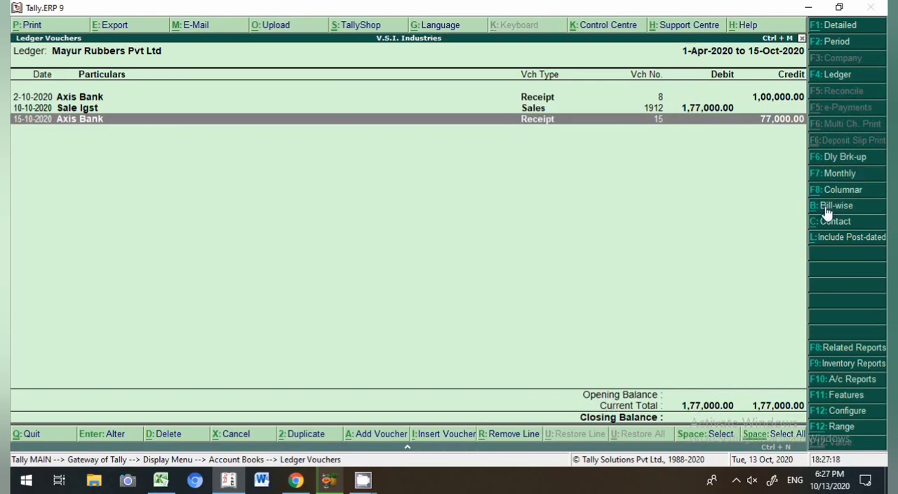
Step: View the bill-wise outstanding for Mayur Rubbers Pvt Ltd and return to the Gateway of Tally
{"action": "key", "text": "alt+b"}
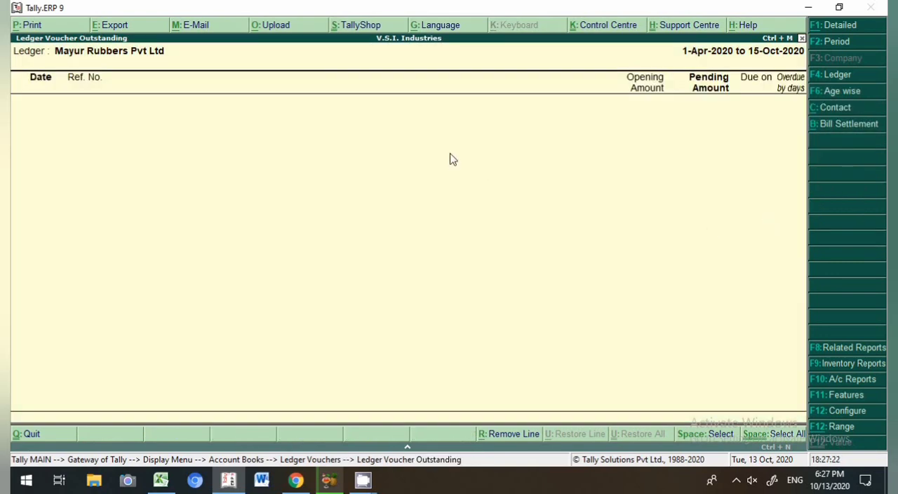
{"action": "key", "text": "Escape"}
{"action": "key", "text": "Escape"}
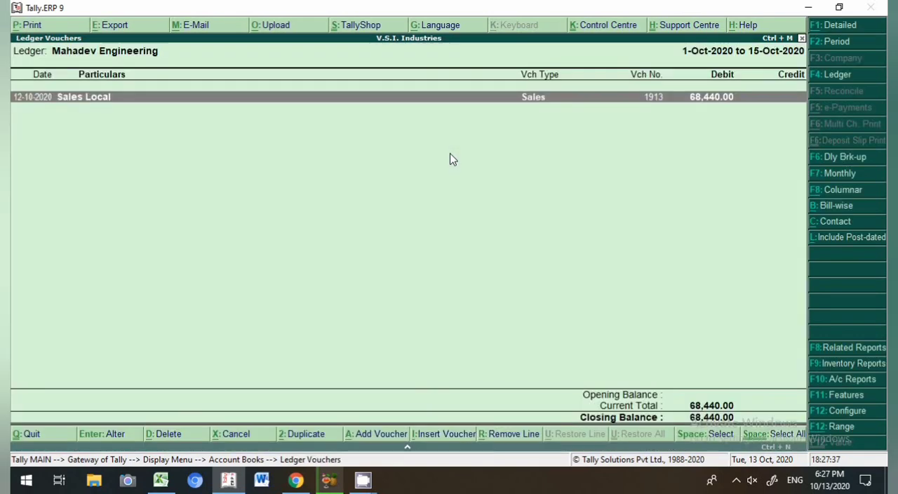
{"action": "key", "text": "Escape"}
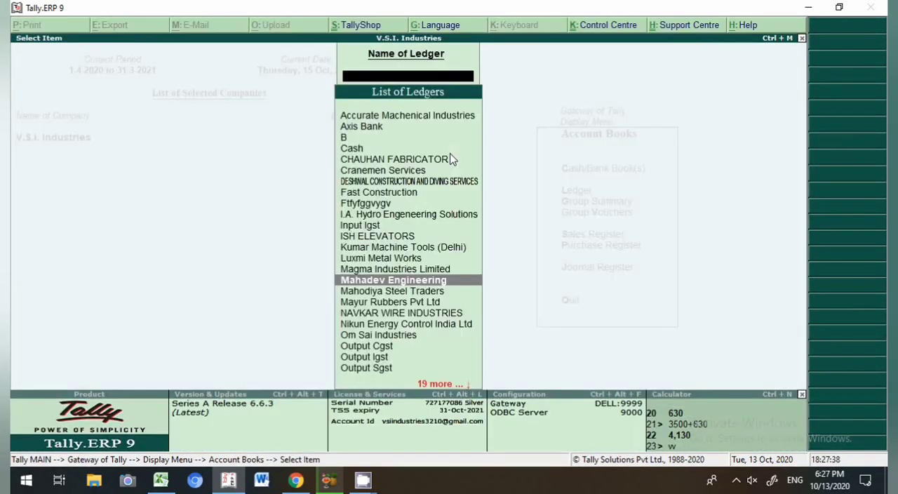
{"action": "key", "text": "Escape"}
{"action": "key", "text": "Escape"}
{"action": "key", "text": "Escape"}
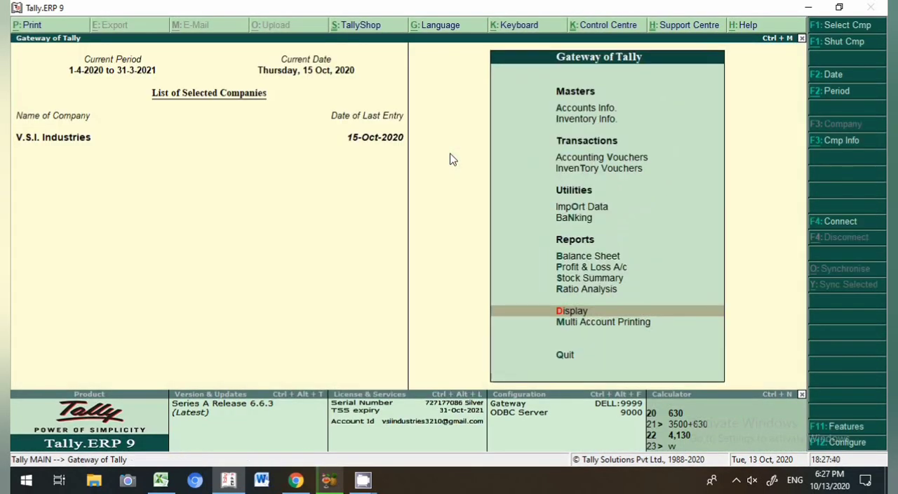
Step: Start a new receipt voucher and set its date to 5-Oct-2020
{"action": "key", "text": "v"}
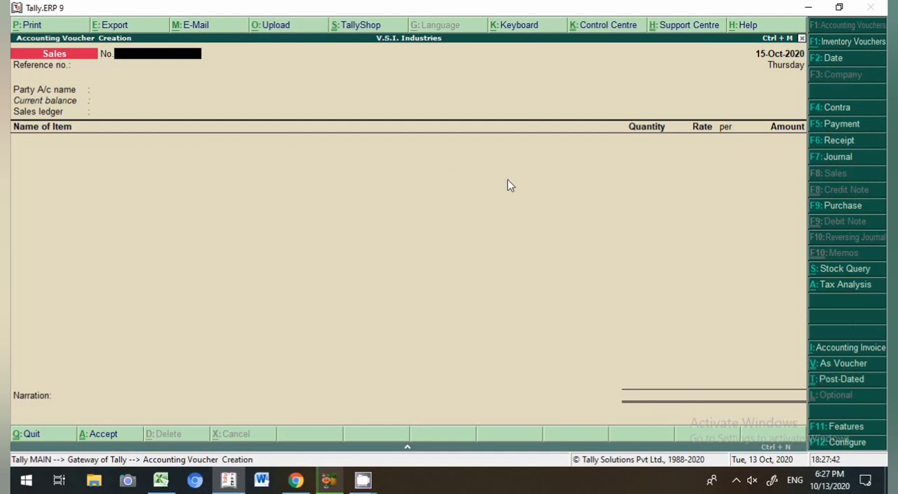
{"action": "left_click", "coordinate": [835, 140]}
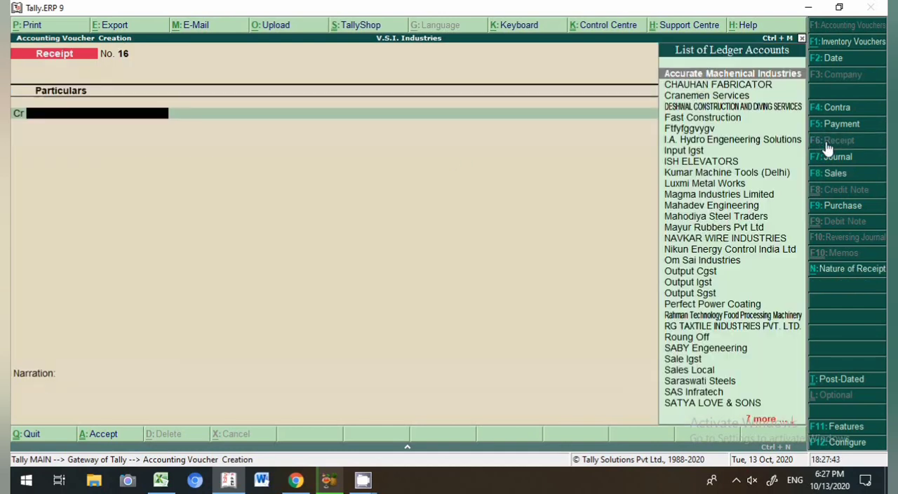
{"action": "key", "text": "F2"}
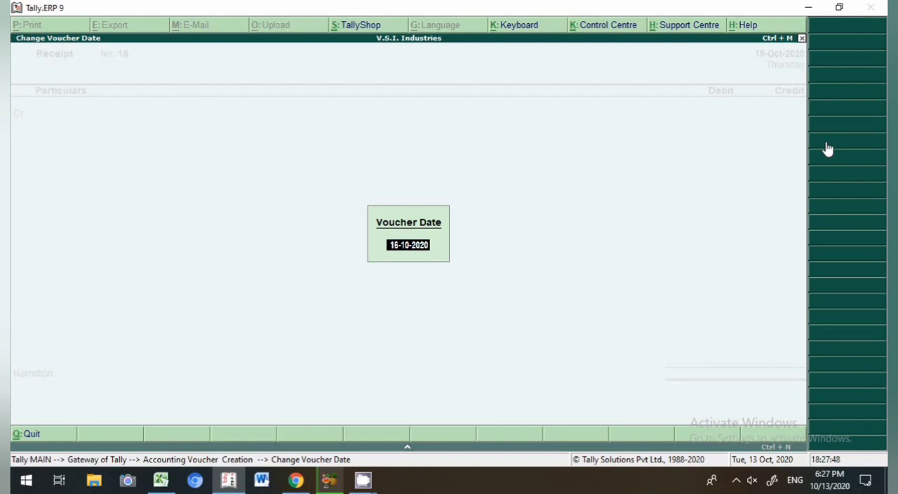
{"action": "type", "text": "5.10"}
{"action": "key", "text": "Return"}
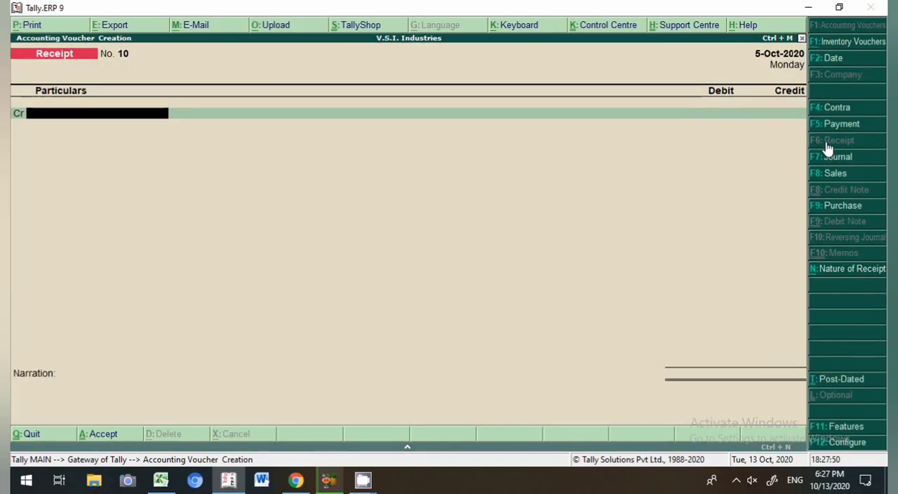
Step: Credit Mahadev Engineering with 50,000 in the receipt voucher
{"action": "type", "text": "M"}
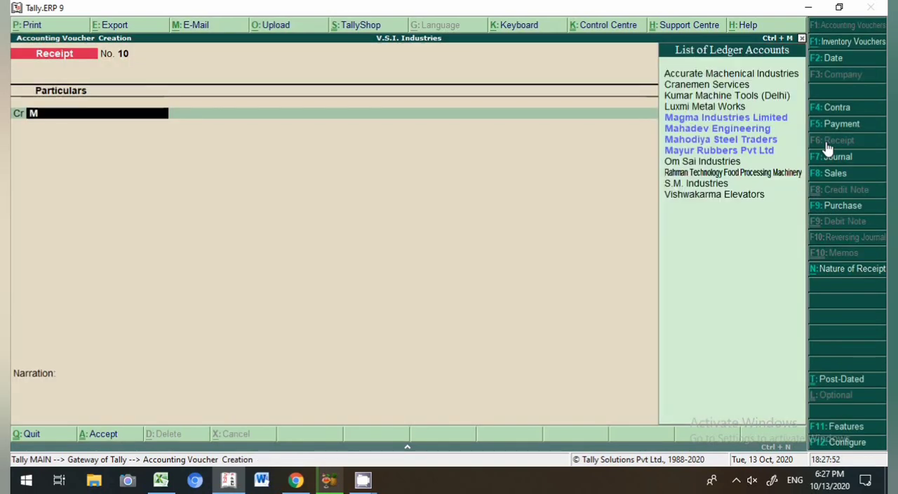
{"action": "type", "text": "aha"}
{"action": "key", "text": "Return"}
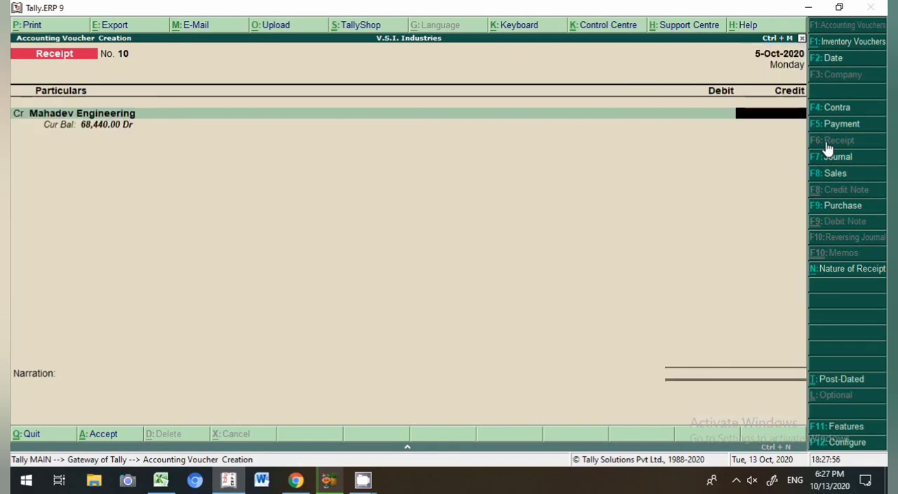
{"action": "type", "text": "50,000"}
{"action": "key", "text": "Return"}
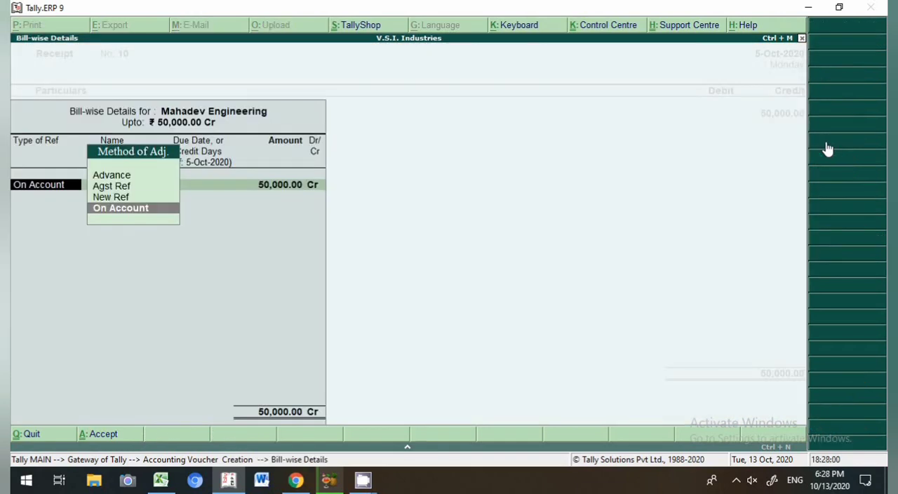
Step: Allocate the 50,000 bill-wise as an Advance reference named 10, credit
{"action": "key", "text": "Up"}
{"action": "key", "text": "Up"}
{"action": "key", "text": "Up"}
{"action": "key", "text": "Return"}
{"action": "key", "text": "Return"}
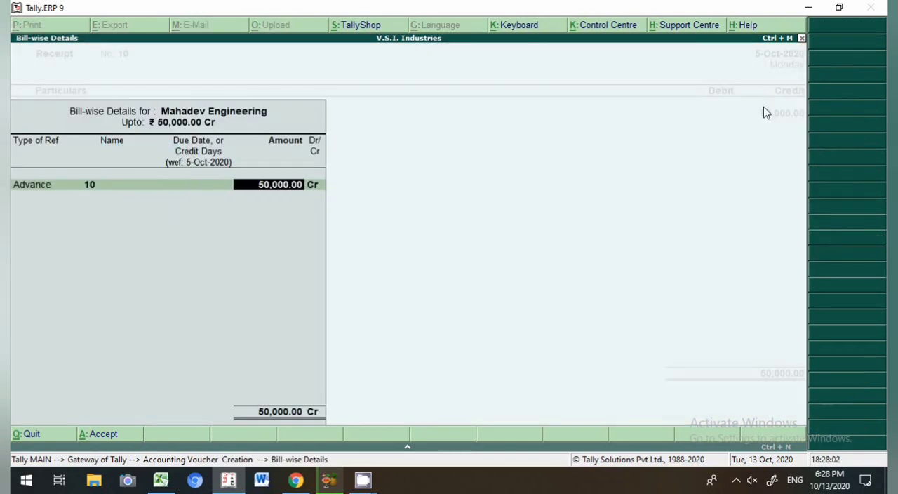
{"action": "key", "text": "Return"}
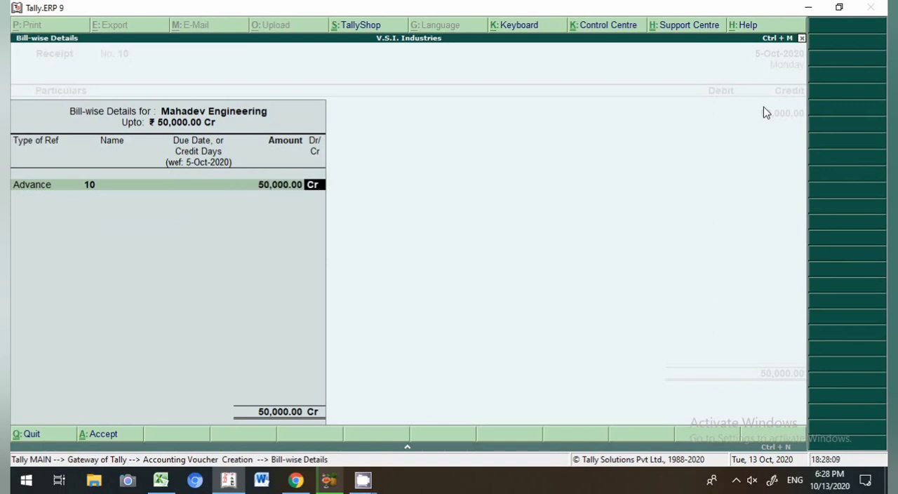
{"action": "key", "text": "Return"}
{"action": "key", "text": "Return"}
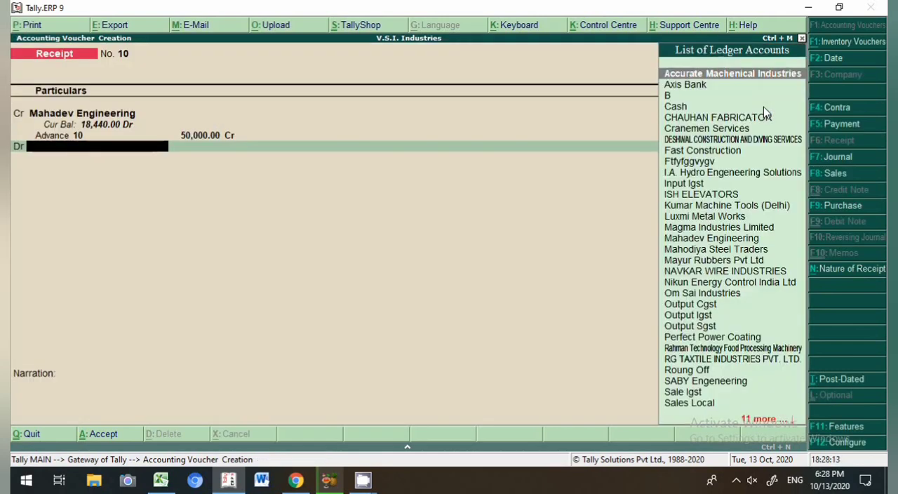
Step: Debit Axis Bank for the 50,000 received
{"action": "type", "text": "A"}
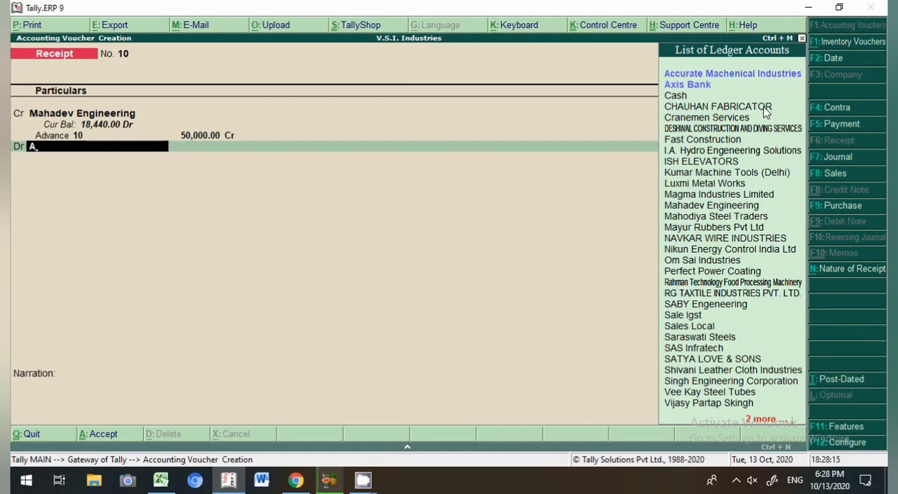
{"action": "key", "text": "Down"}
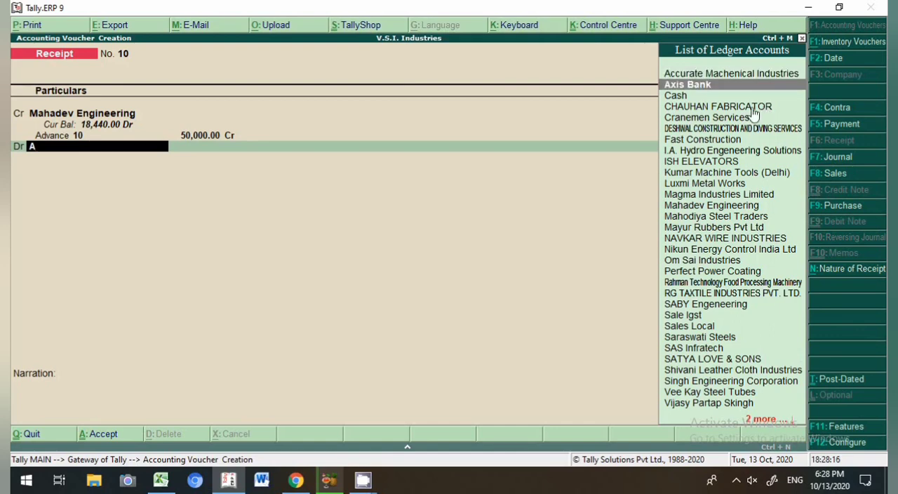
{"action": "key", "text": "Return"}
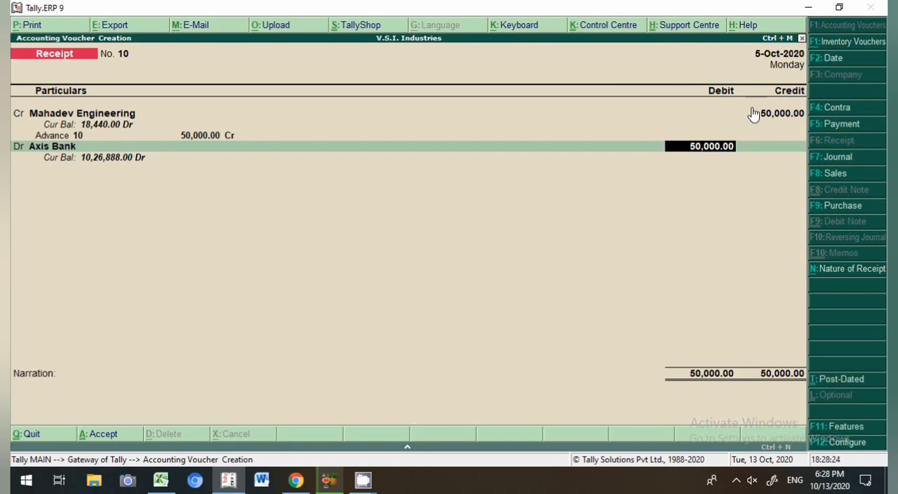
{"action": "key", "text": "Return"}
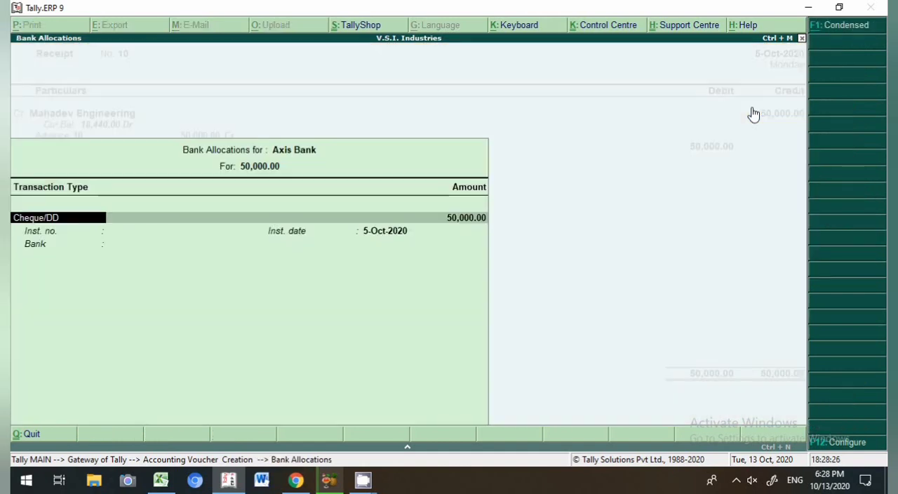
Step: Enter instrument number 123654 in the Axis Bank allocation and save the receipt voucher
{"action": "key", "text": "Return"}
{"action": "key", "text": "Return"}
{"action": "type", "text": "123654"}
{"action": "key", "text": "Return"}
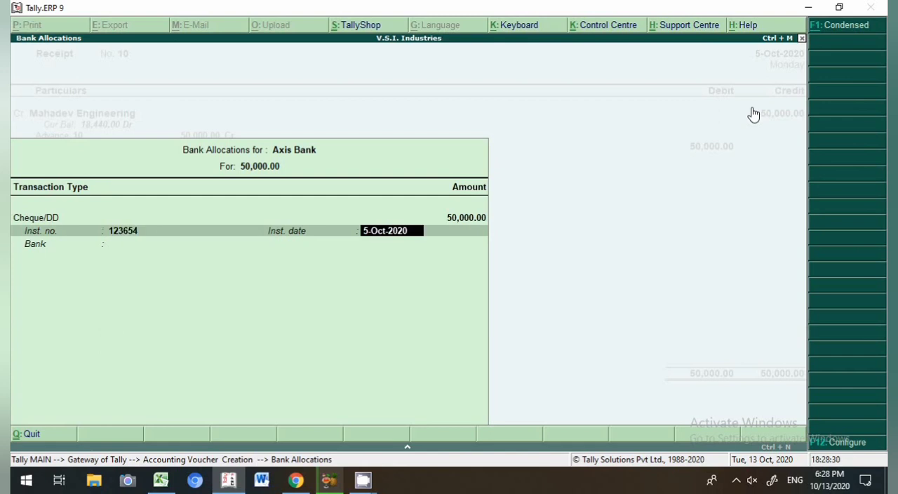
{"action": "key", "text": "Return"}
{"action": "key", "text": "Return"}
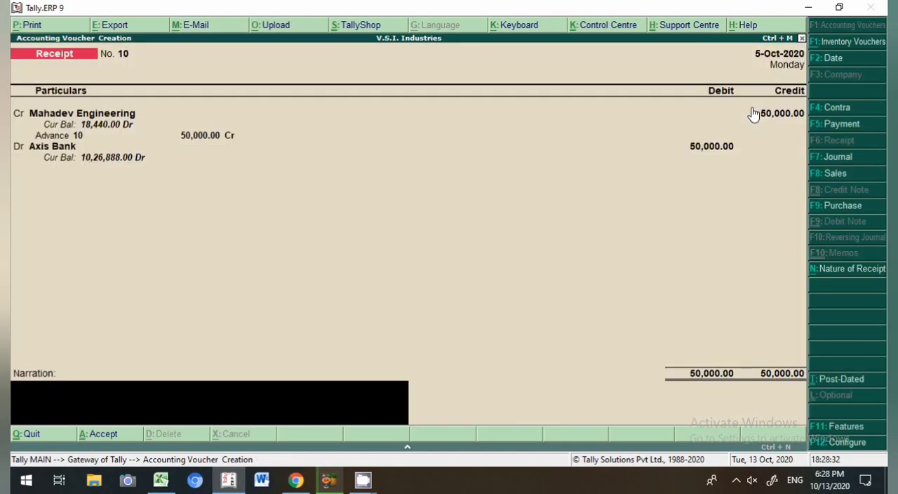
{"action": "key", "text": "Return"}
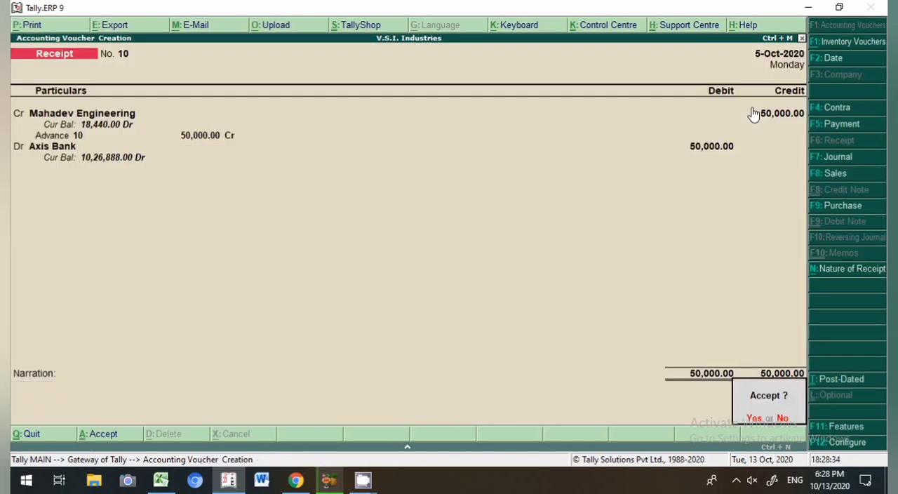
Step: Leave voucher entry and display the ledger vouchers report for Mahadev Engineering
{"action": "key", "text": "Return"}
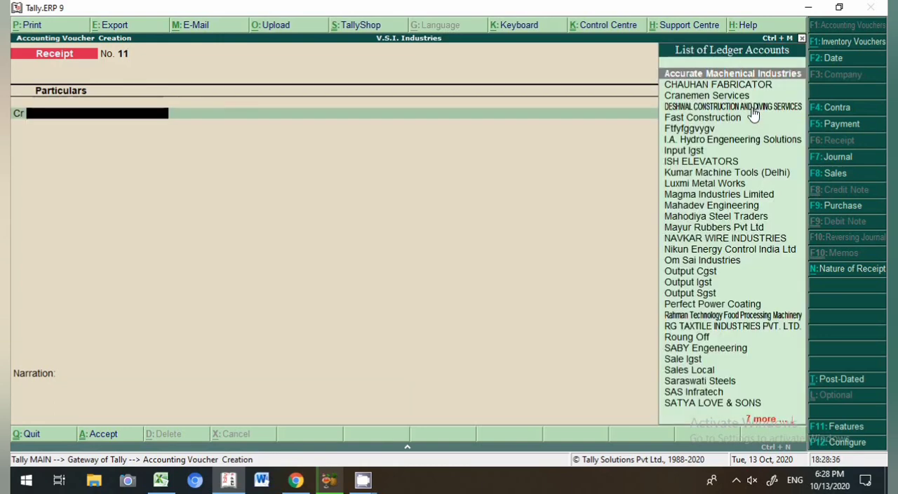
{"action": "key", "text": "Escape"}
{"action": "key", "text": "Return"}
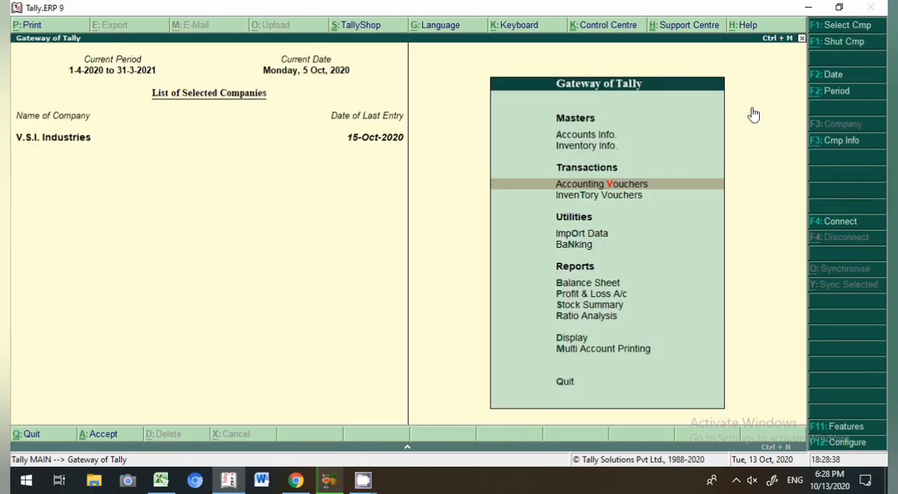
{"action": "type", "text": "dalMaha"}
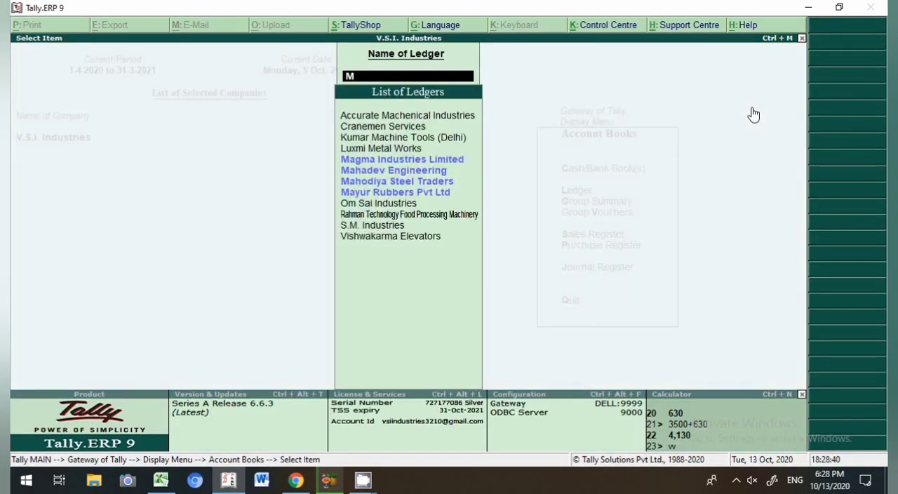
{"action": "key", "text": "Return"}
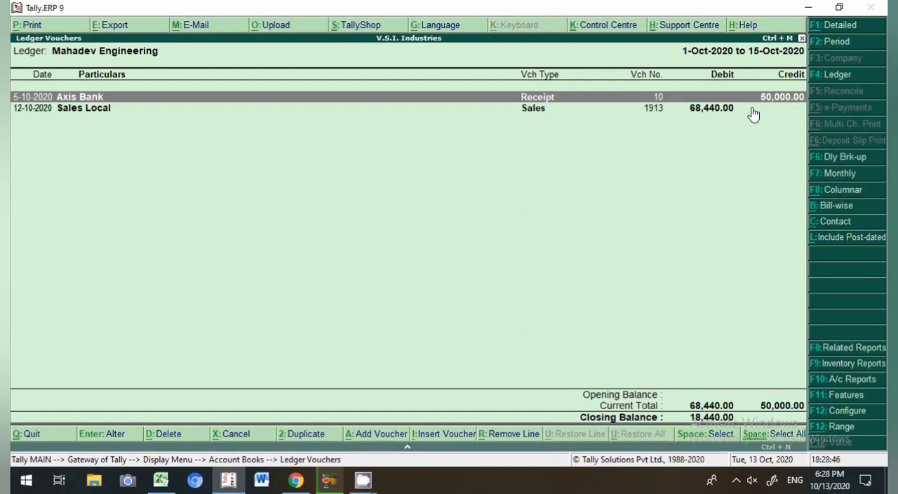
Step: Open the receipt voucher and then sales voucher 1913 from Mahadev Engineering's ledger to review them
{"action": "left_click", "coordinate": [671, 108]}
{"action": "key", "text": "Up"}
{"action": "key", "text": "Down"}
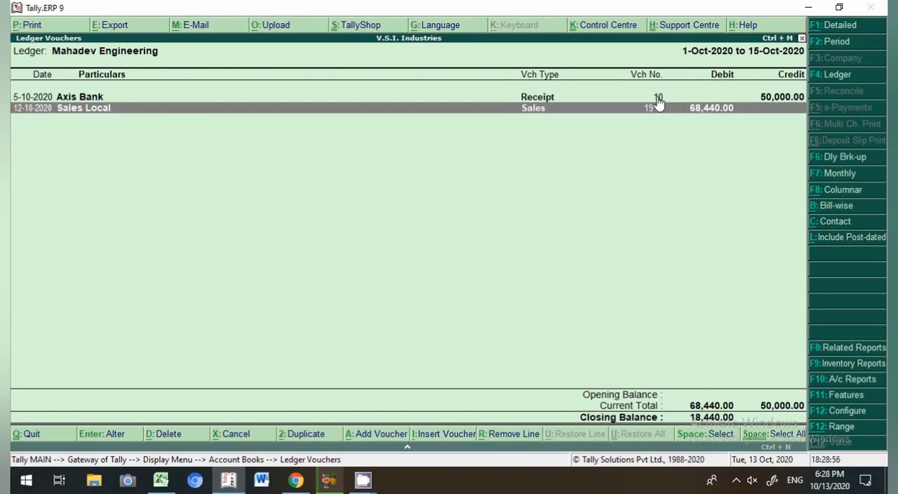
{"action": "double_click", "coordinate": [658, 99]}
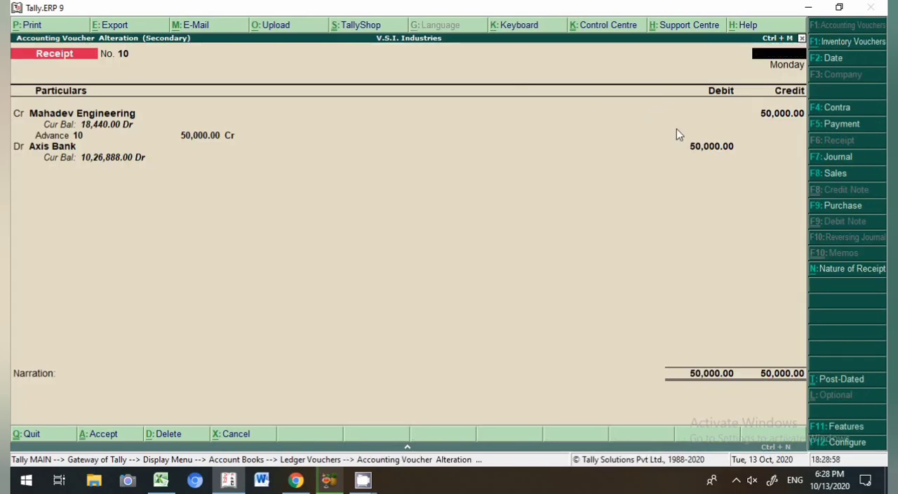
{"action": "key", "text": "Escape"}
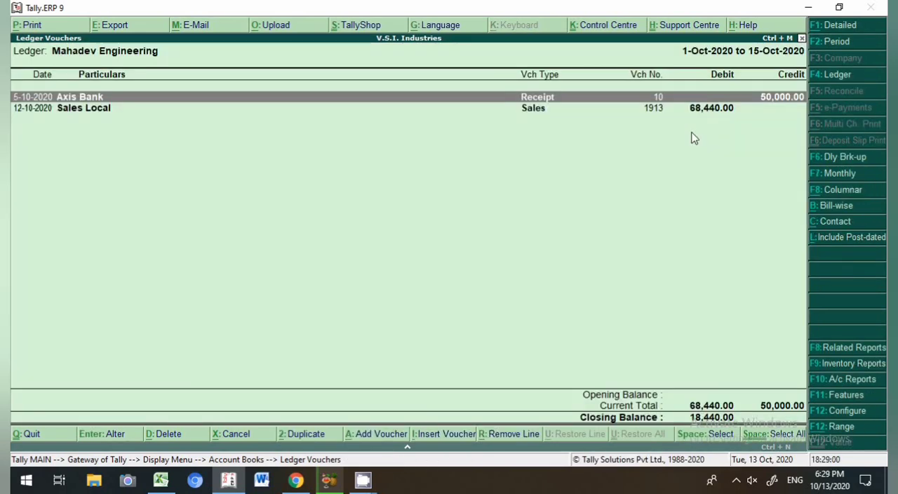
{"action": "key", "text": "Down"}
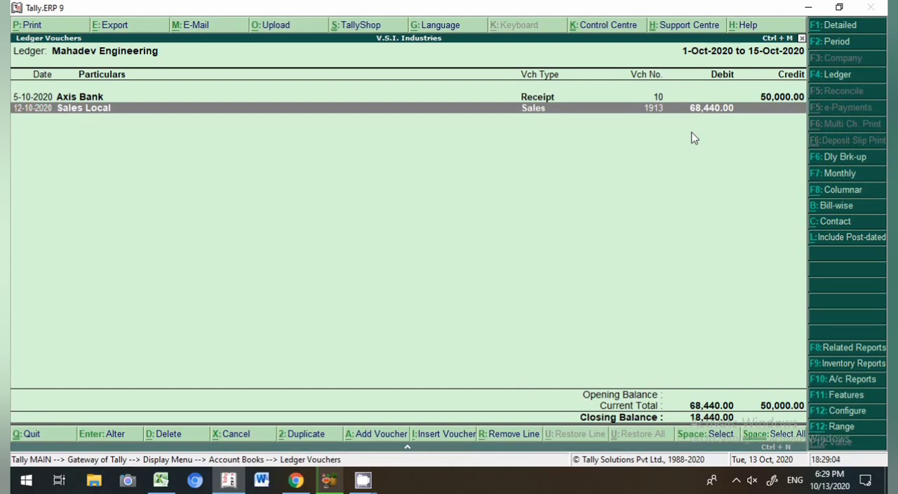
{"action": "key", "text": "Return"}
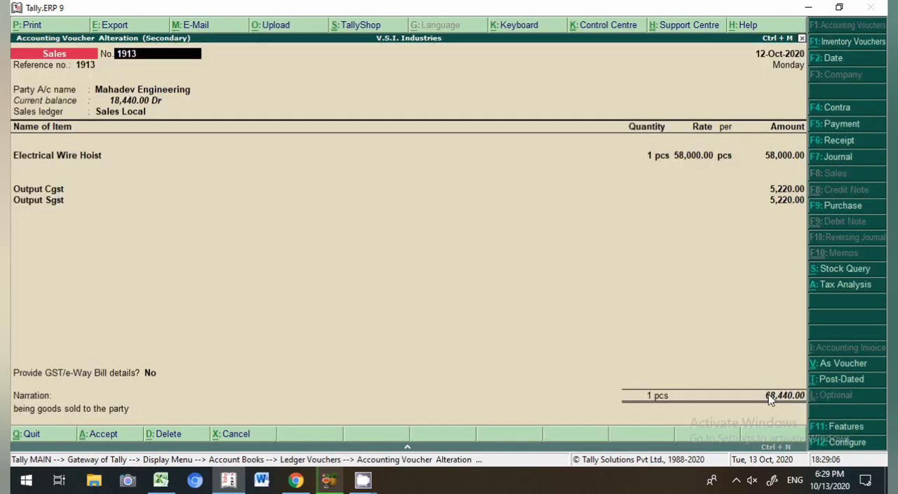